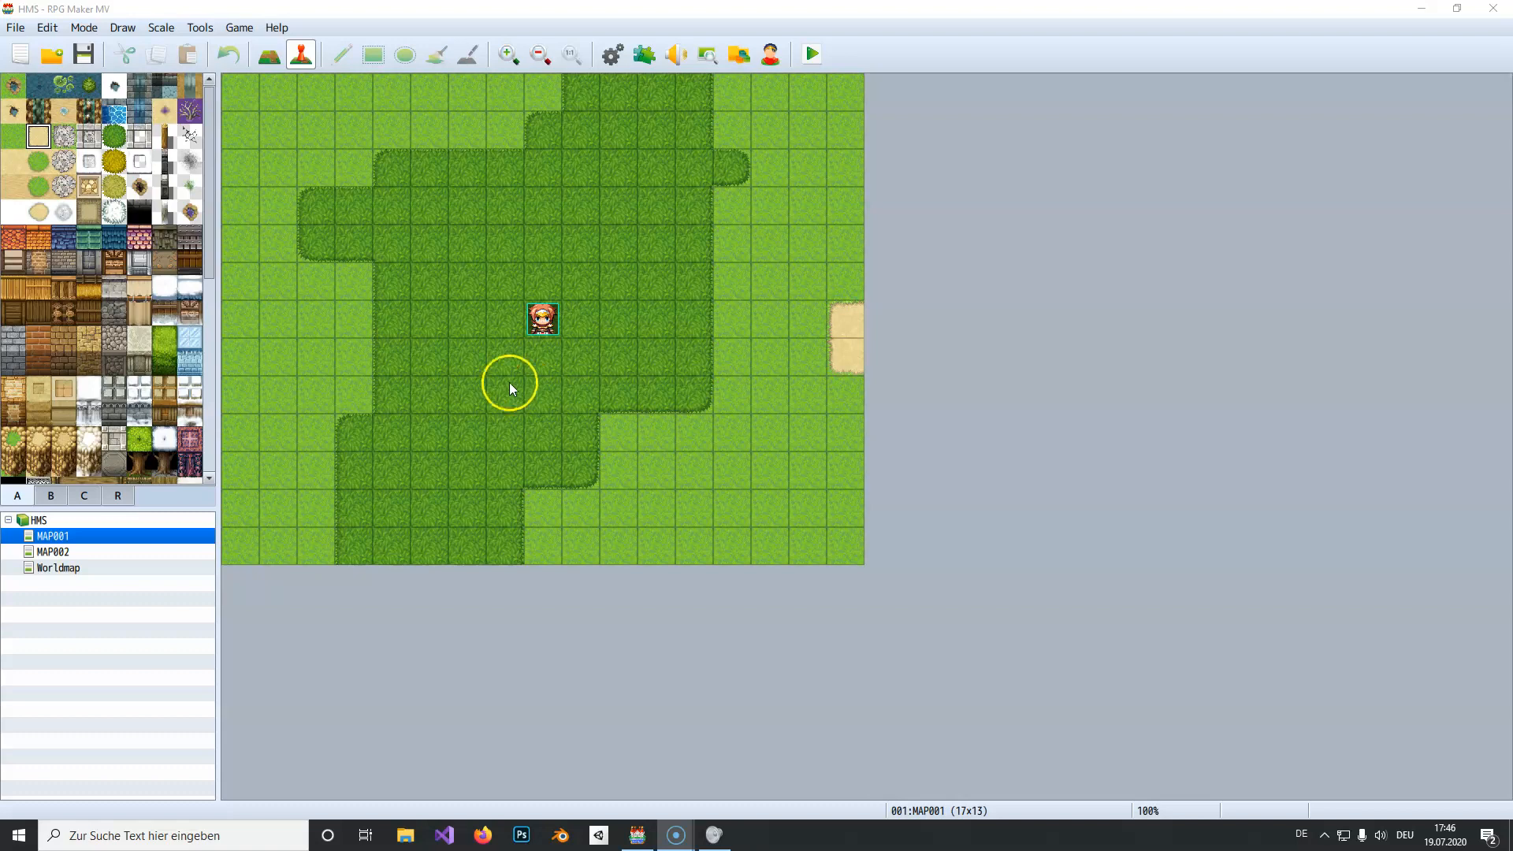
- Examine the maps MAP001, MAP002 and Worldmap, including the player start on MAP001 and the tree and ringed grass tile on Worldmap
left_click(548, 320)
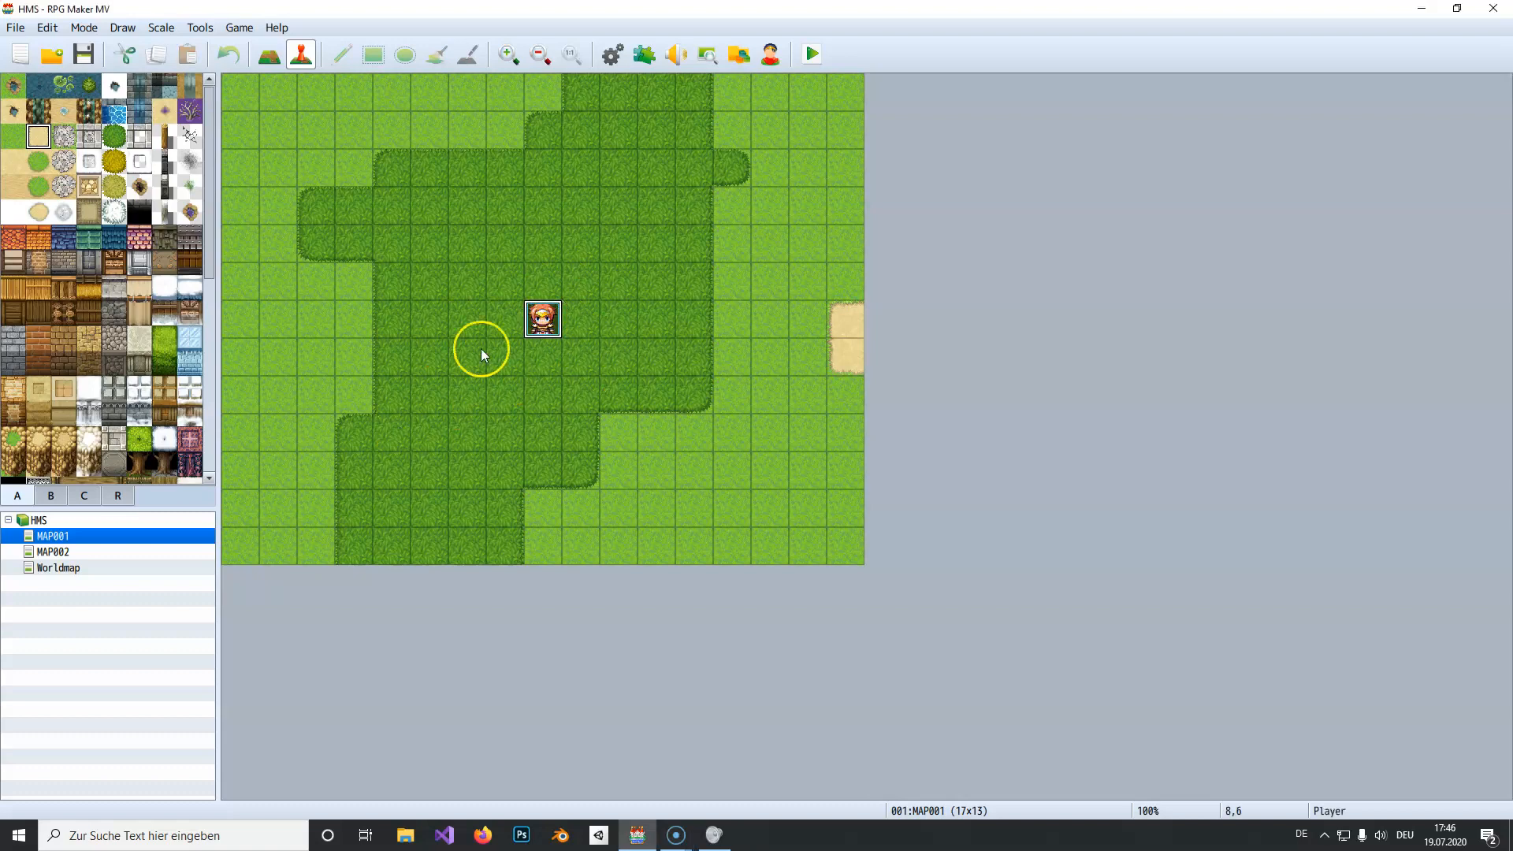
left_click(52, 568)
left_click(475, 265)
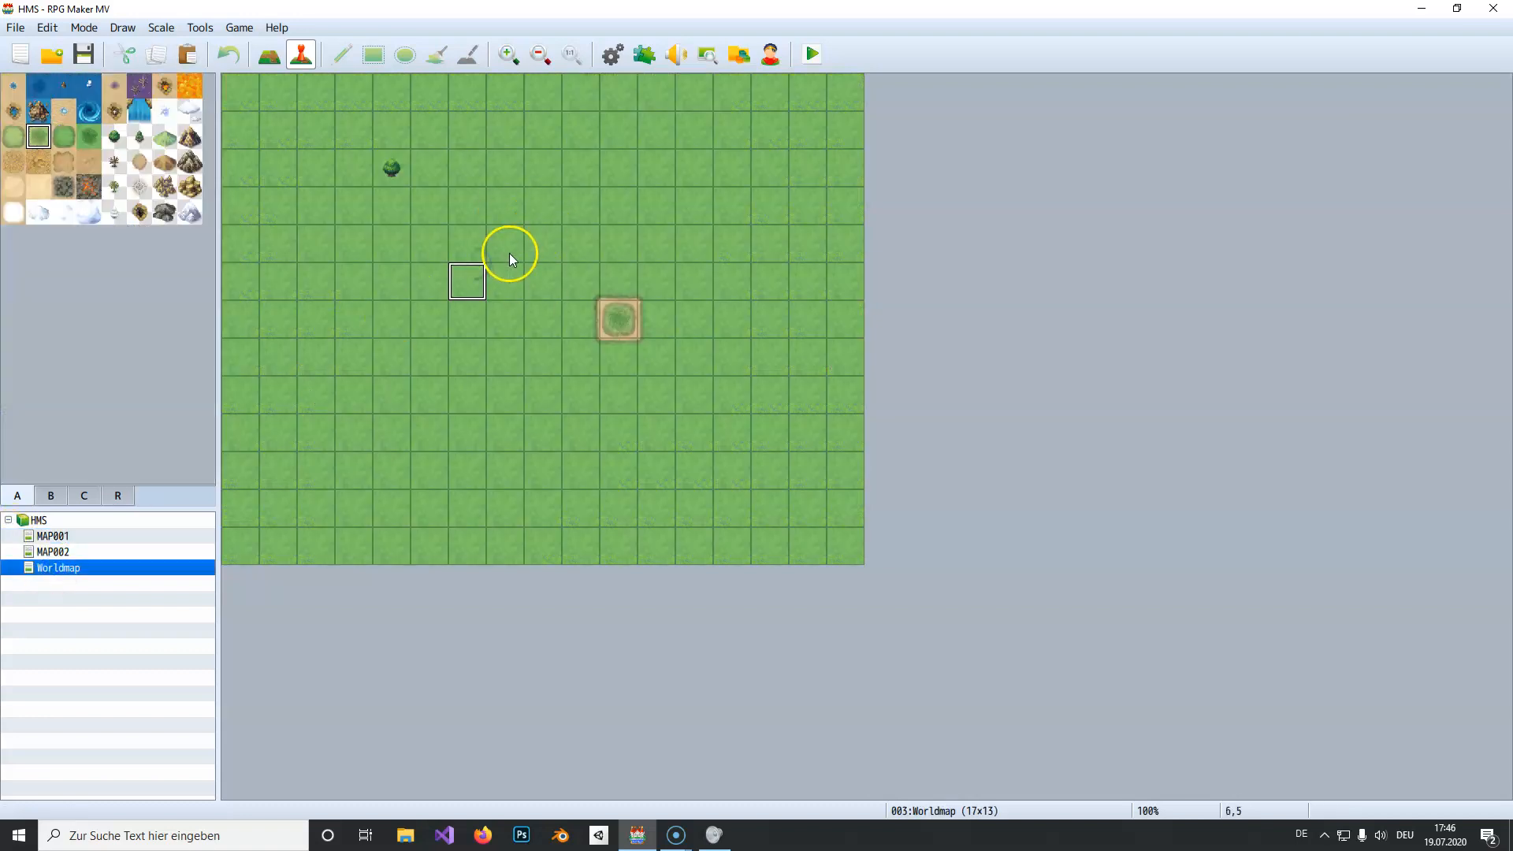
left_click(606, 326)
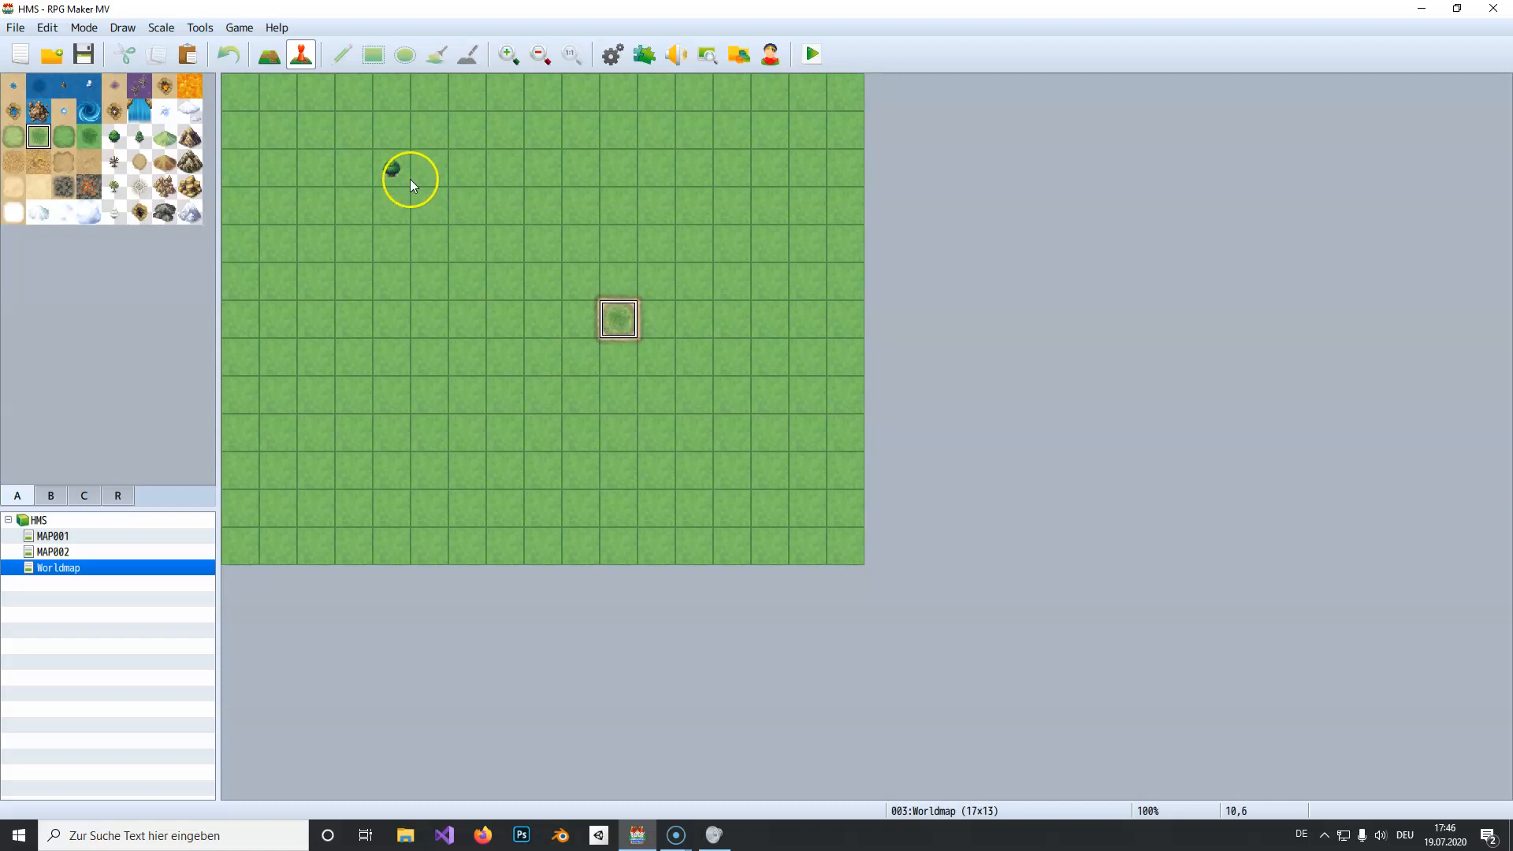
left_click(382, 169)
left_click(55, 537)
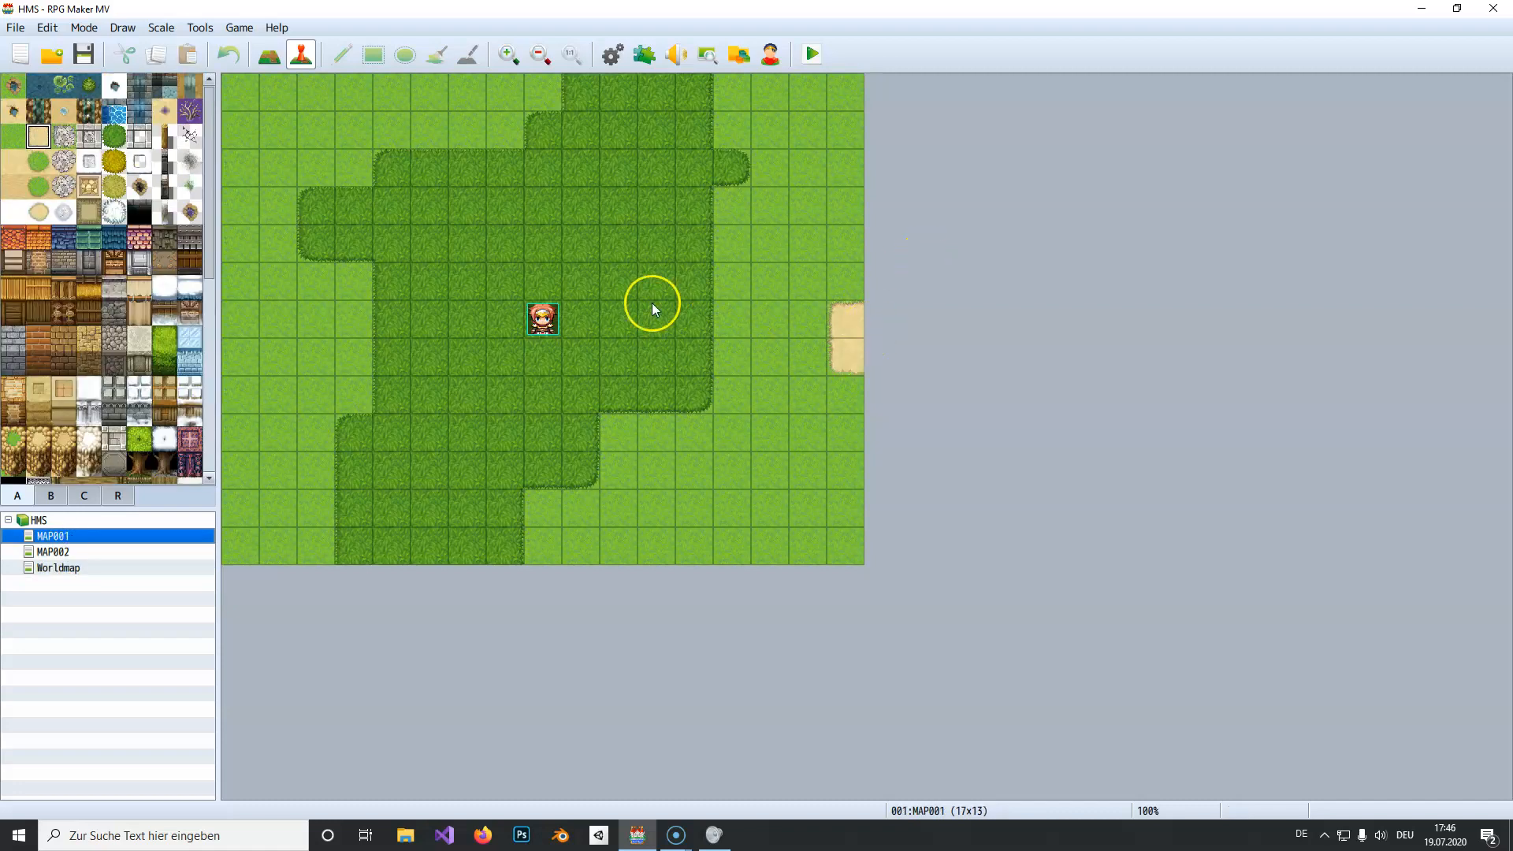
left_click(52, 551)
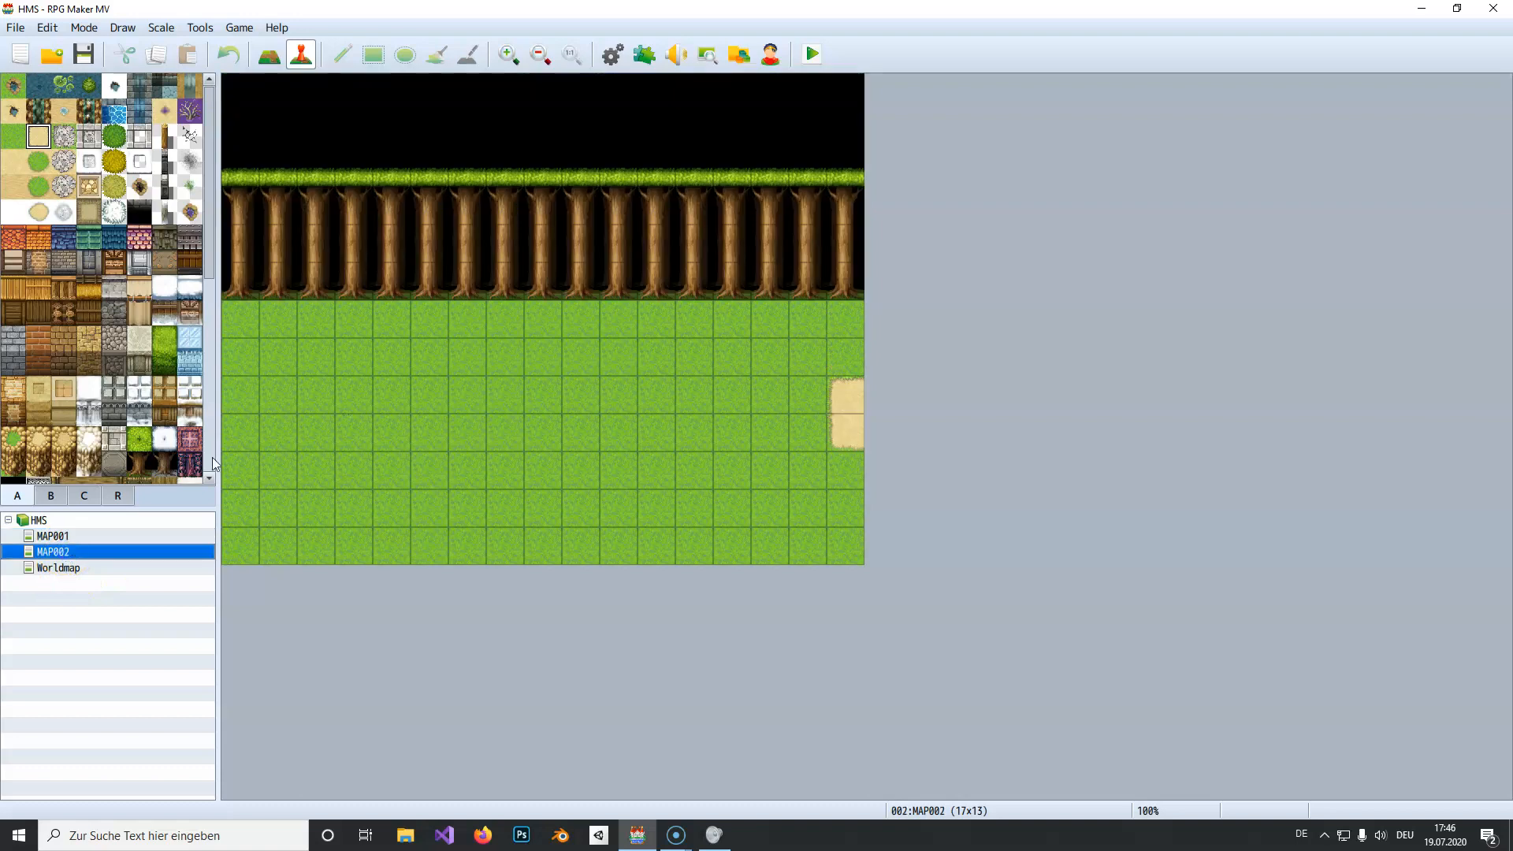
left_click(88, 568)
left_click(398, 171)
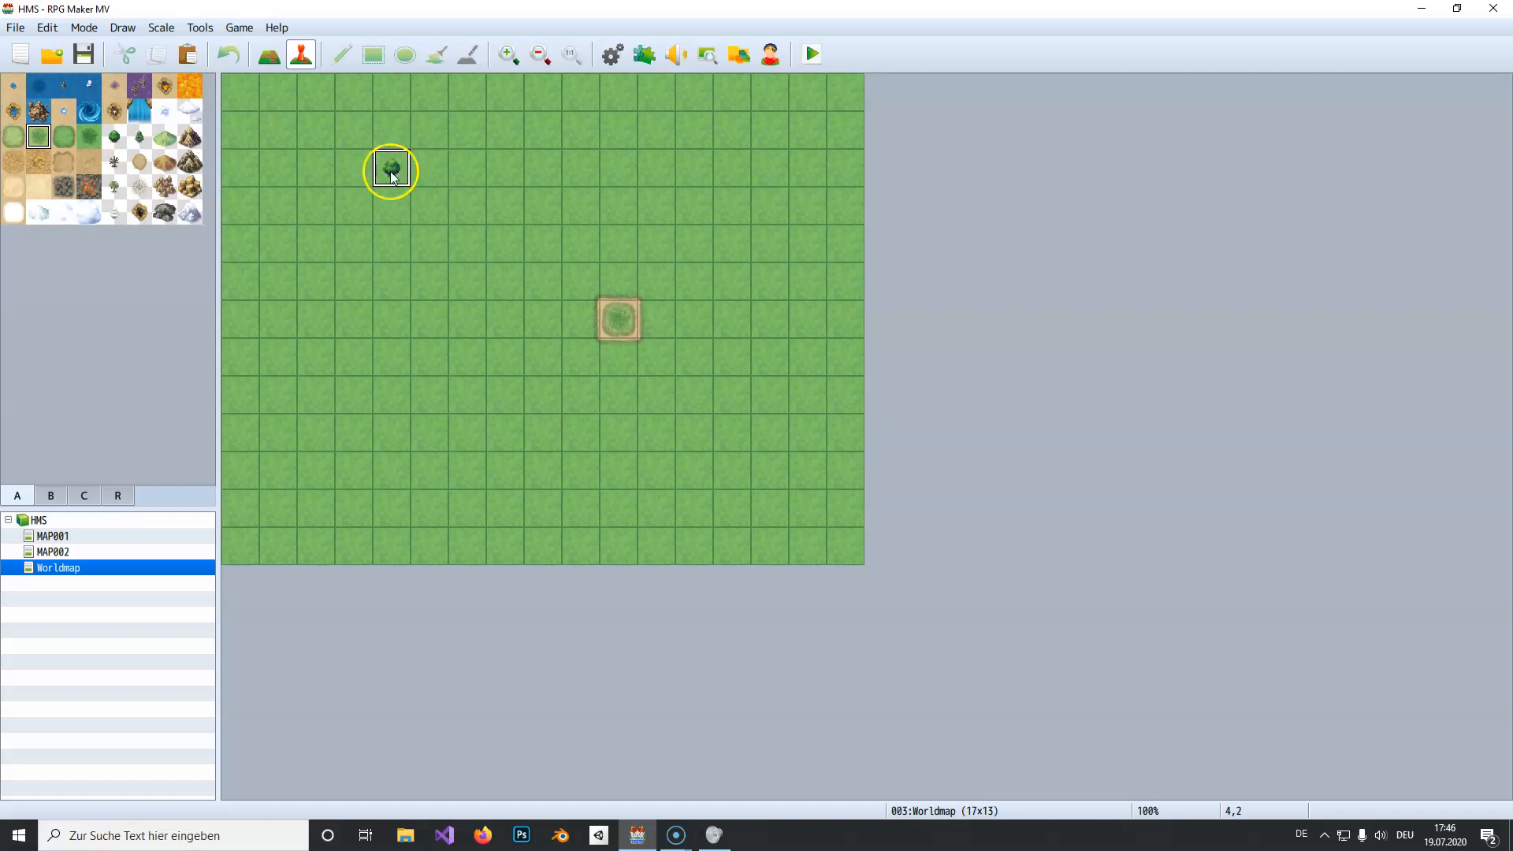
left_click(621, 321)
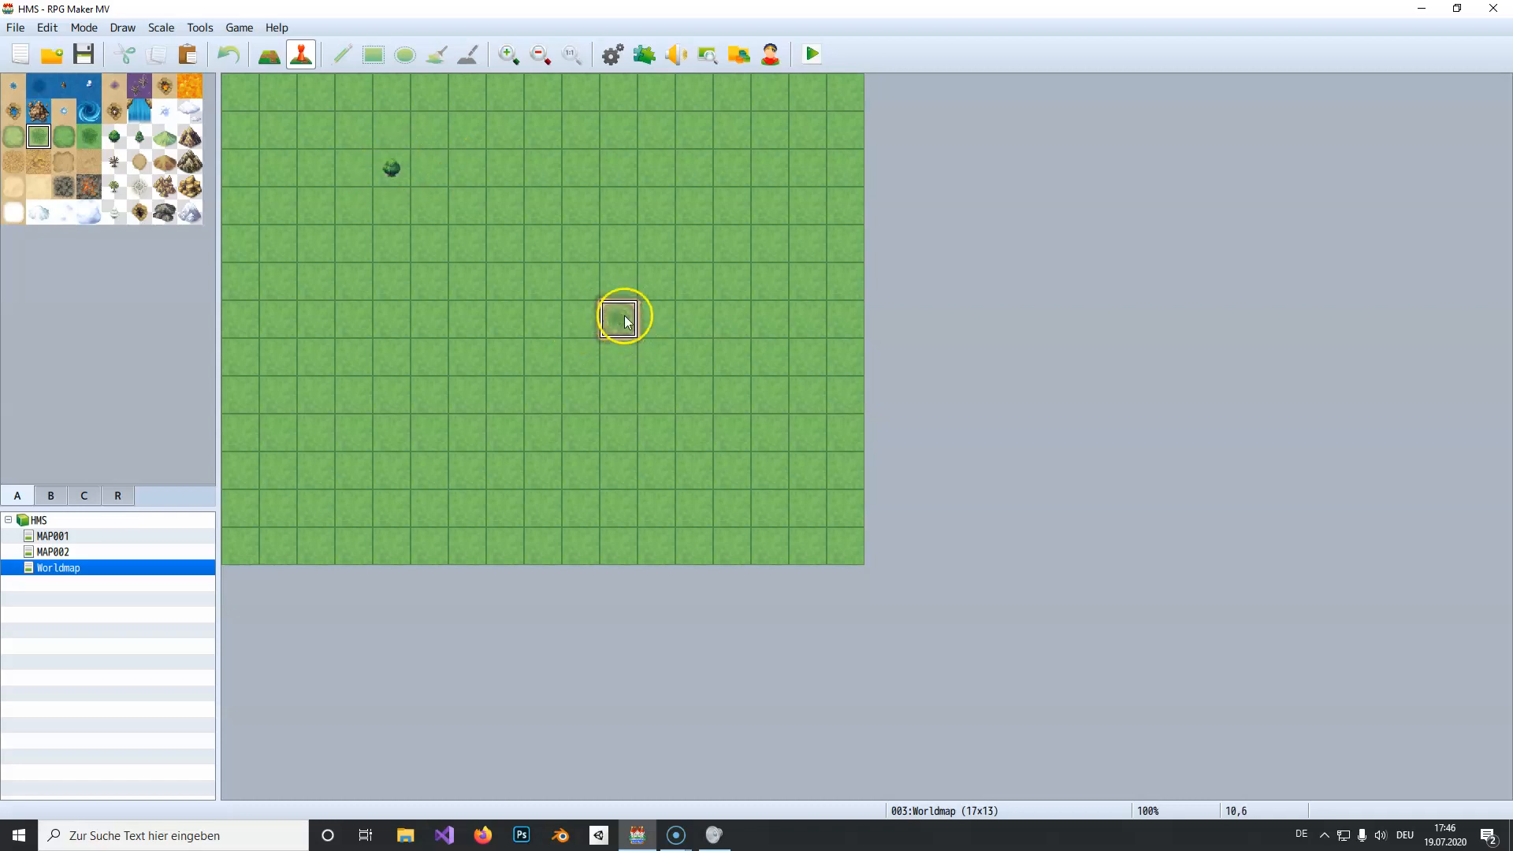
left_click(75, 537)
left_click(645, 60)
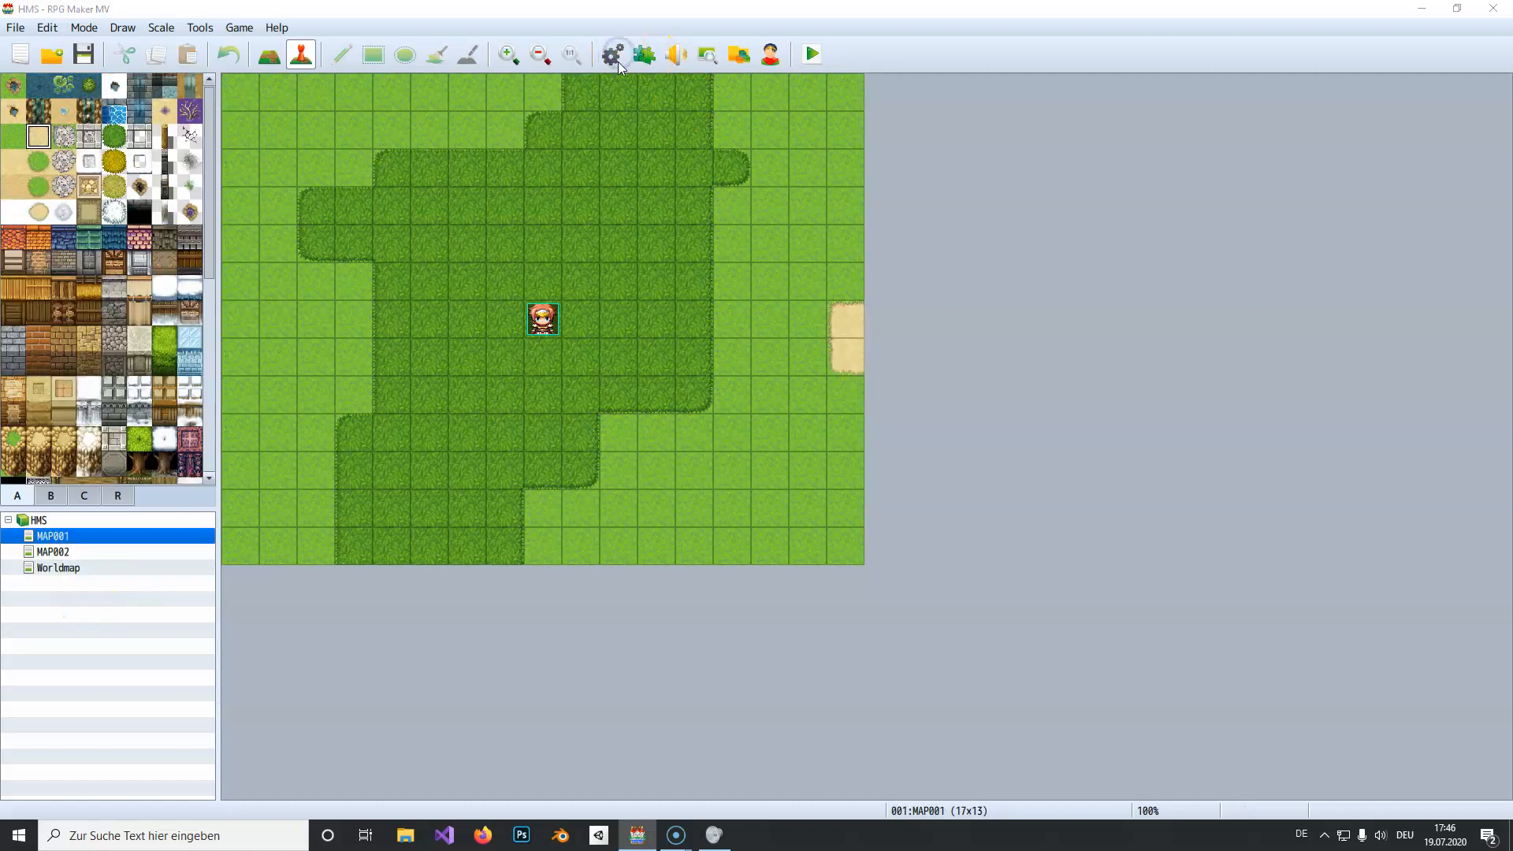
left_click(1094, 682)
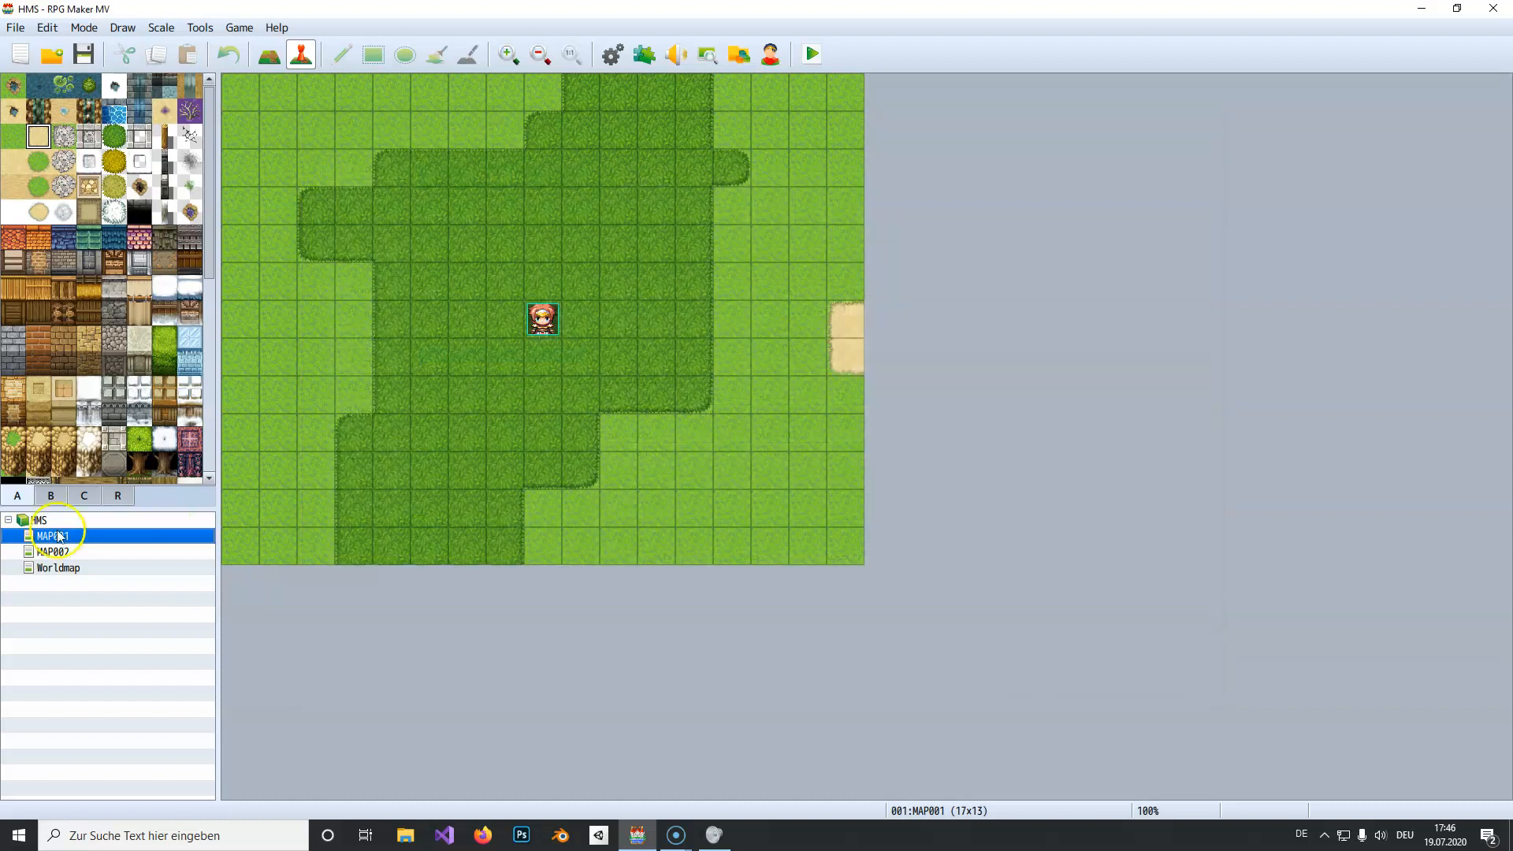
left_click(52, 551)
left_click(58, 568)
left_click(64, 538)
- Name the empty skill 0011 in the database Fly and set its scope to None
left_click(618, 54)
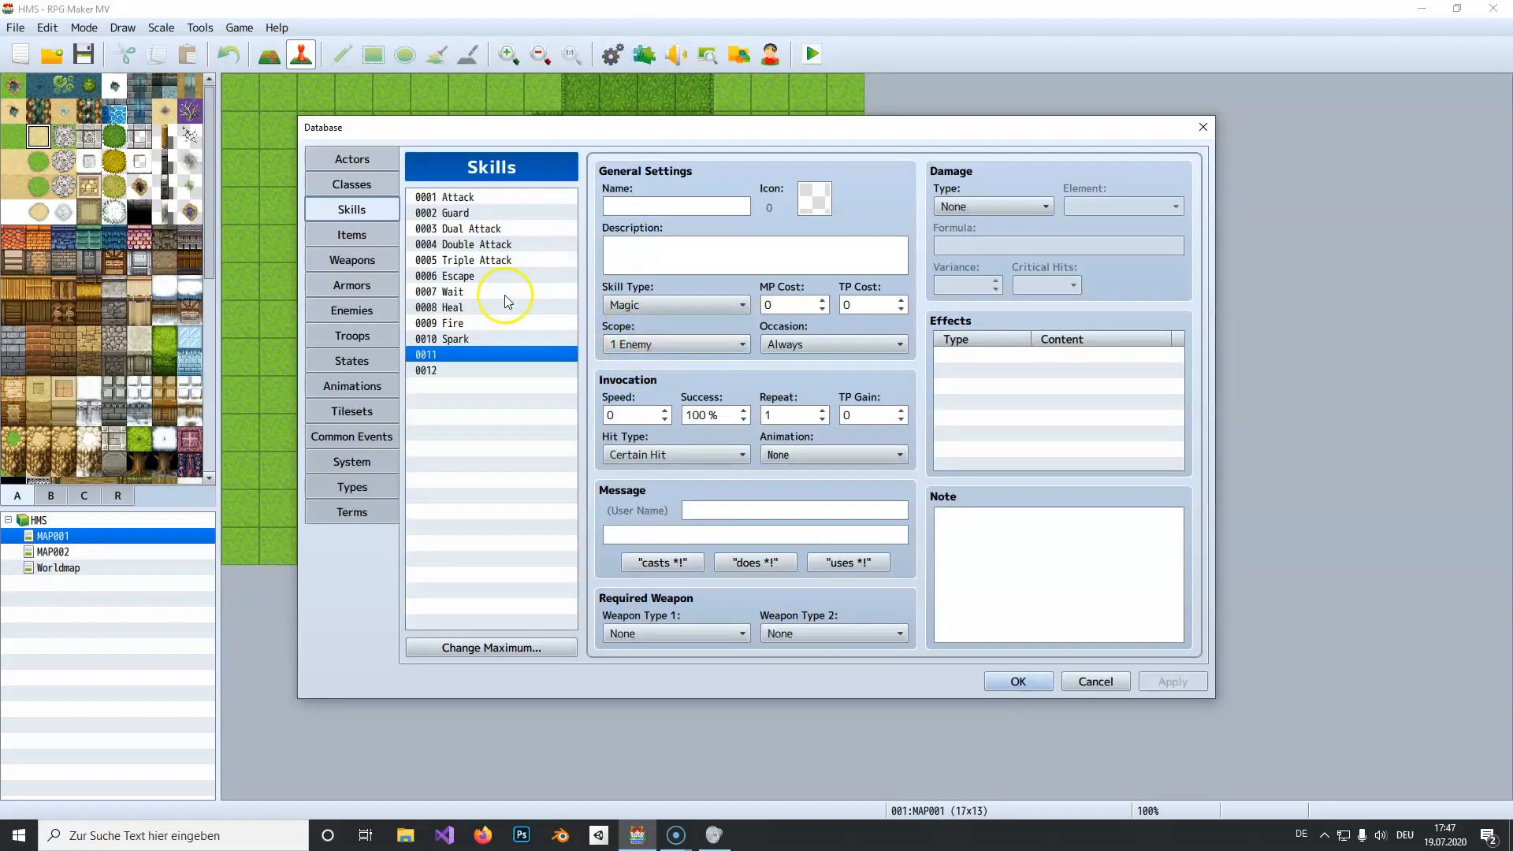
left_click(656, 206)
type("Fly")
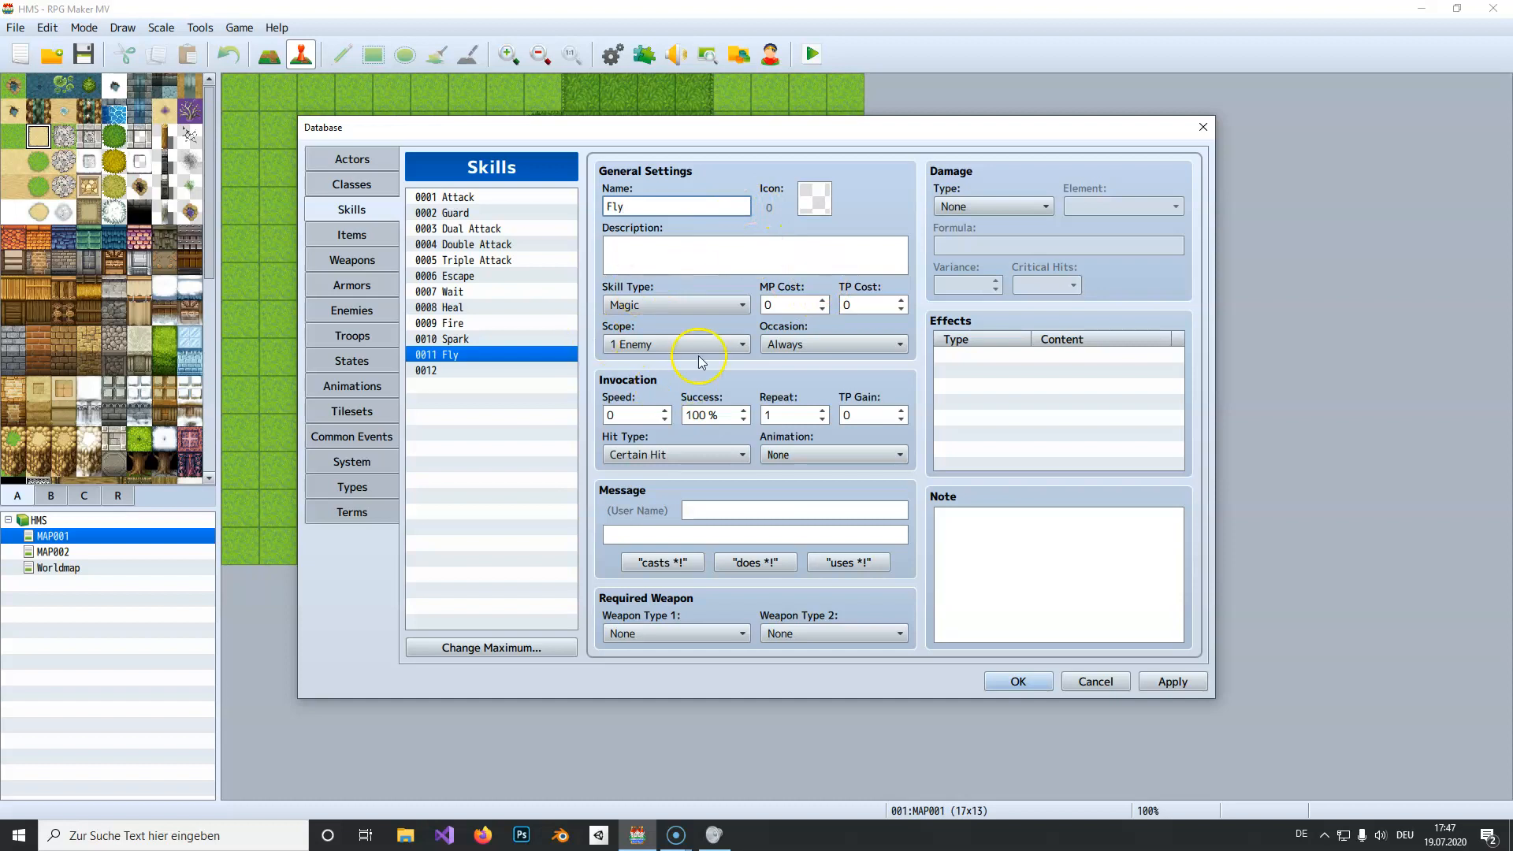
left_click(652, 341)
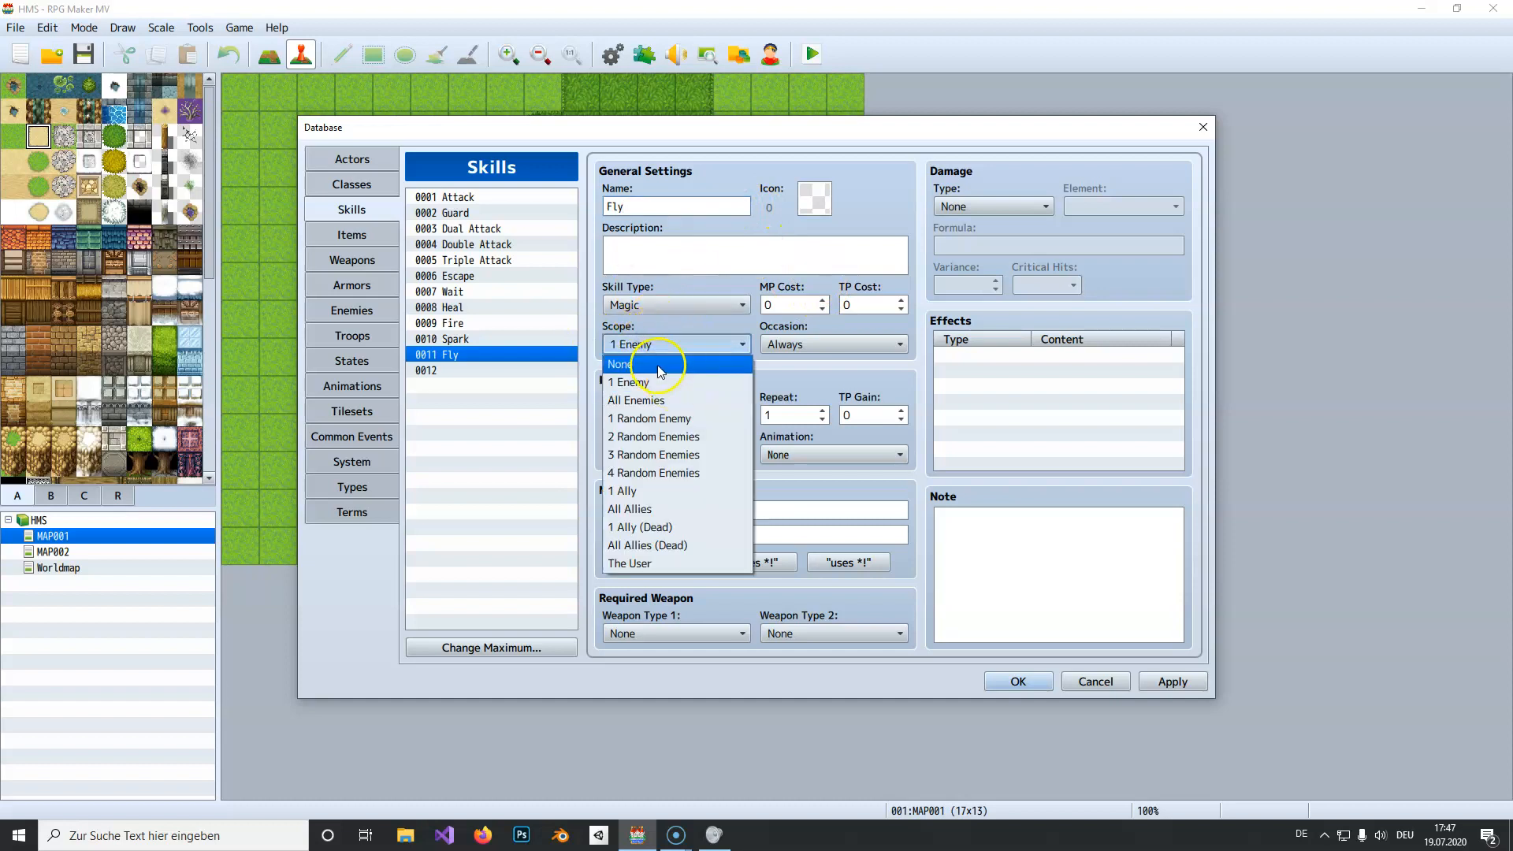
left_click(656, 365)
- Try the Menu Screen and Battle Screen occasions for the Fly skill, and set the occasion back to Always
left_click(823, 345)
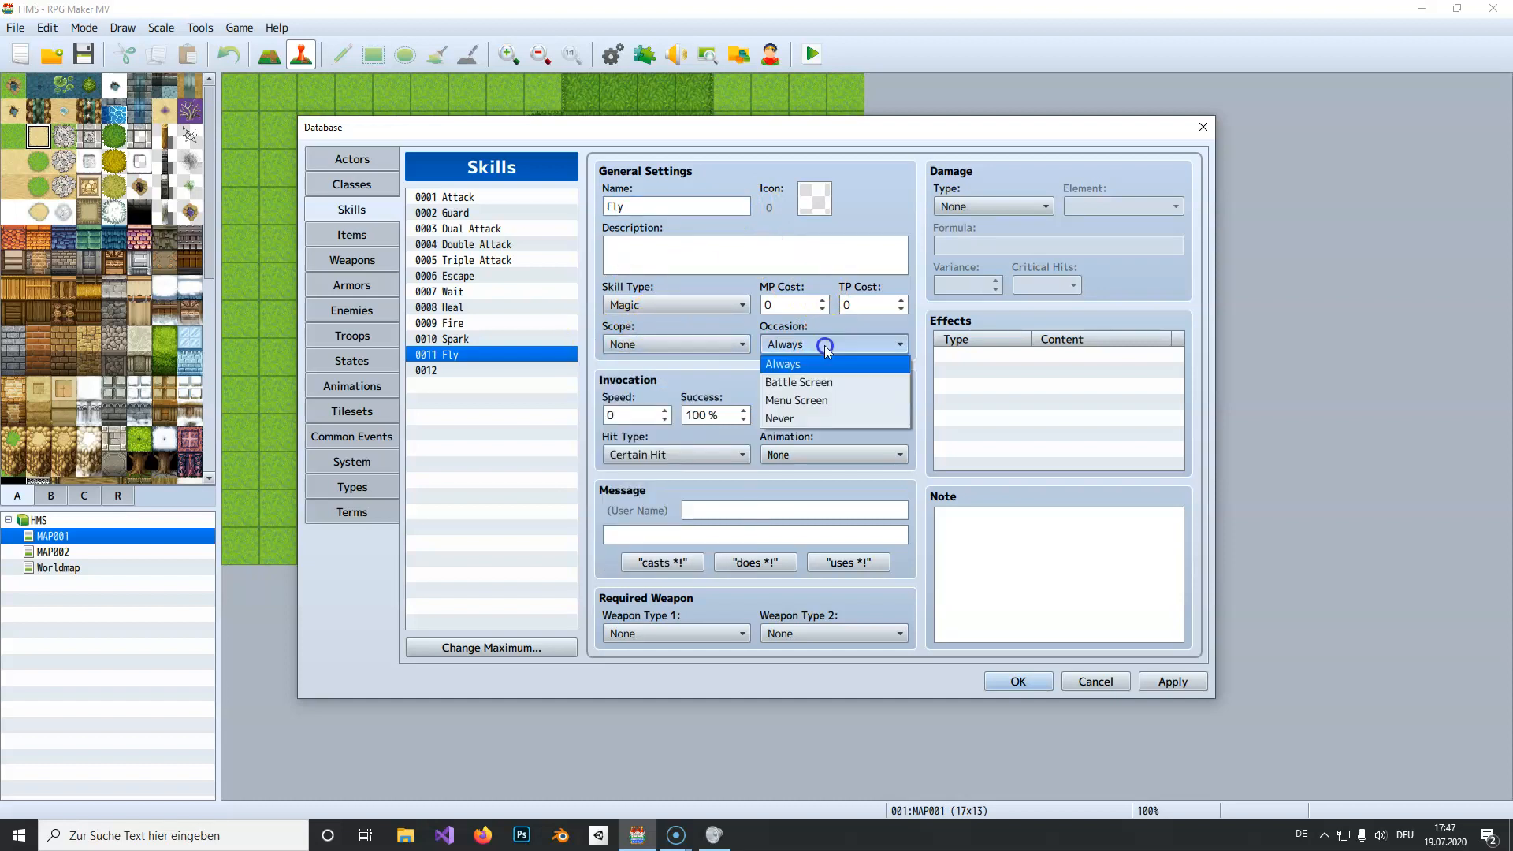
left_click(802, 402)
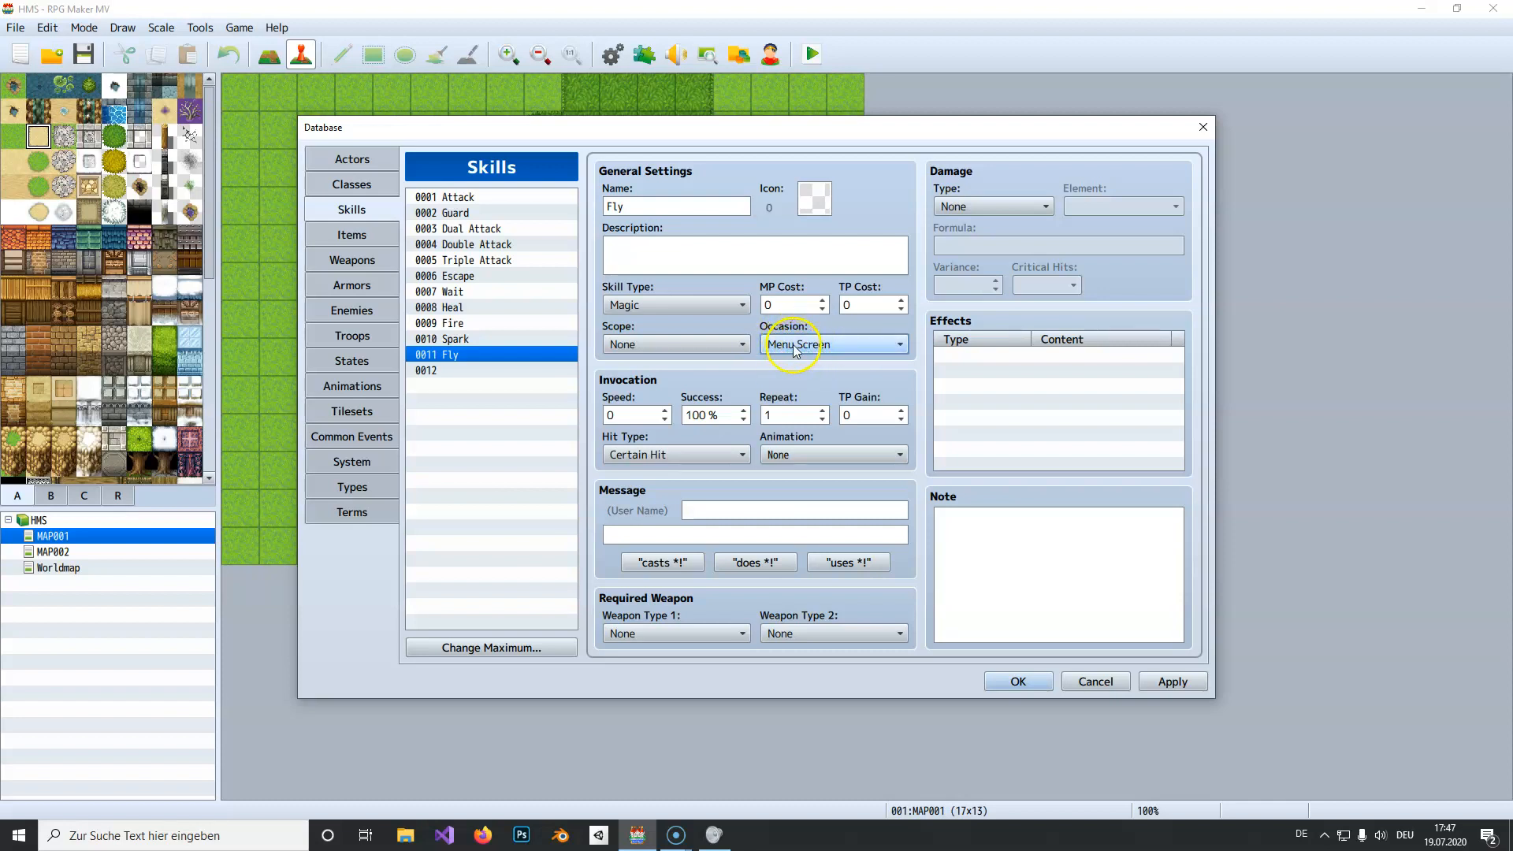
left_click(796, 351)
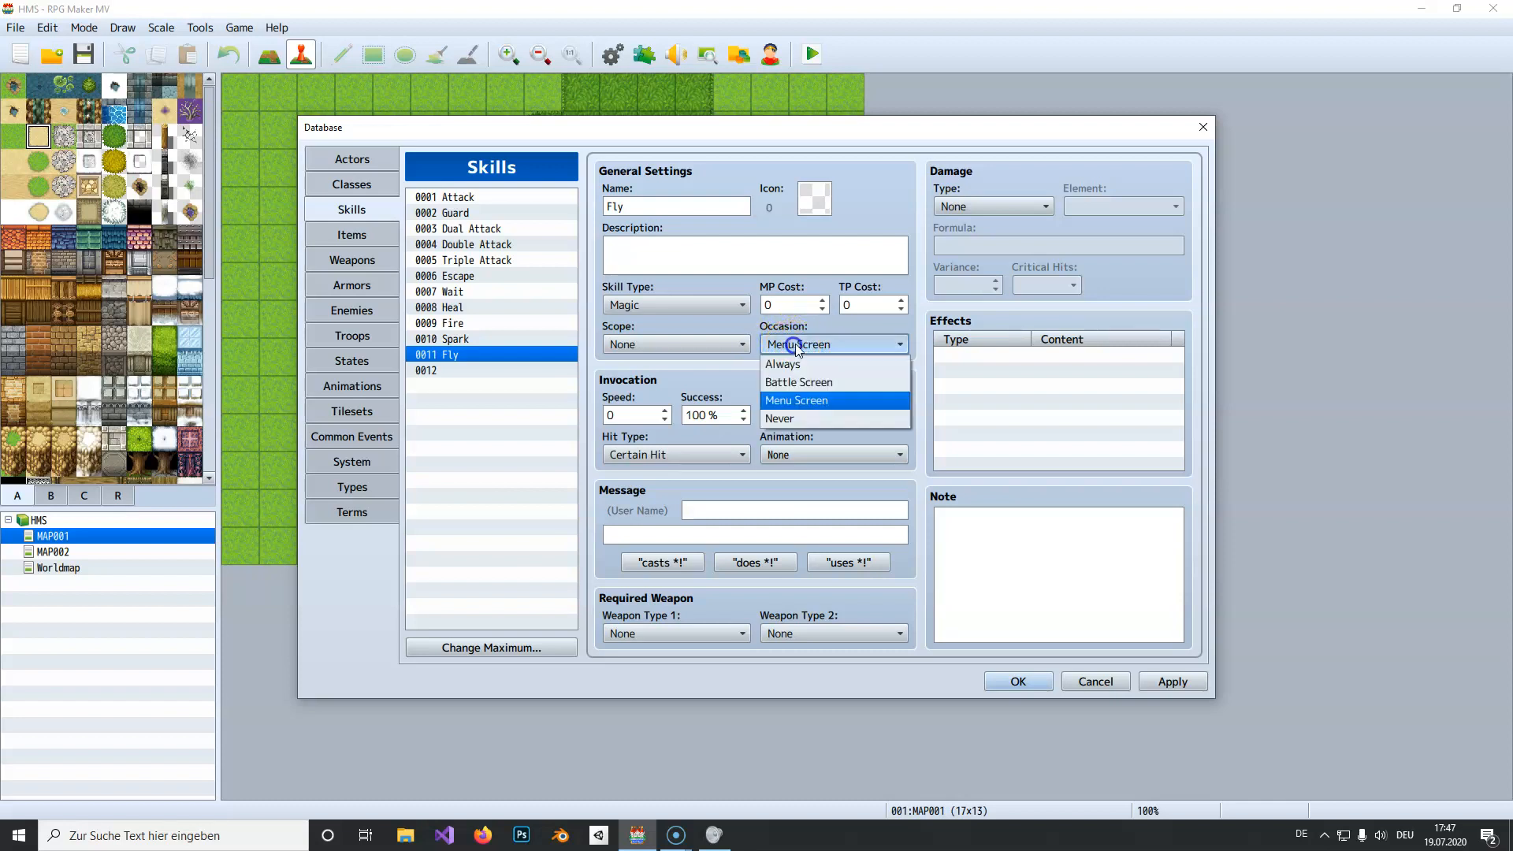
left_click(798, 400)
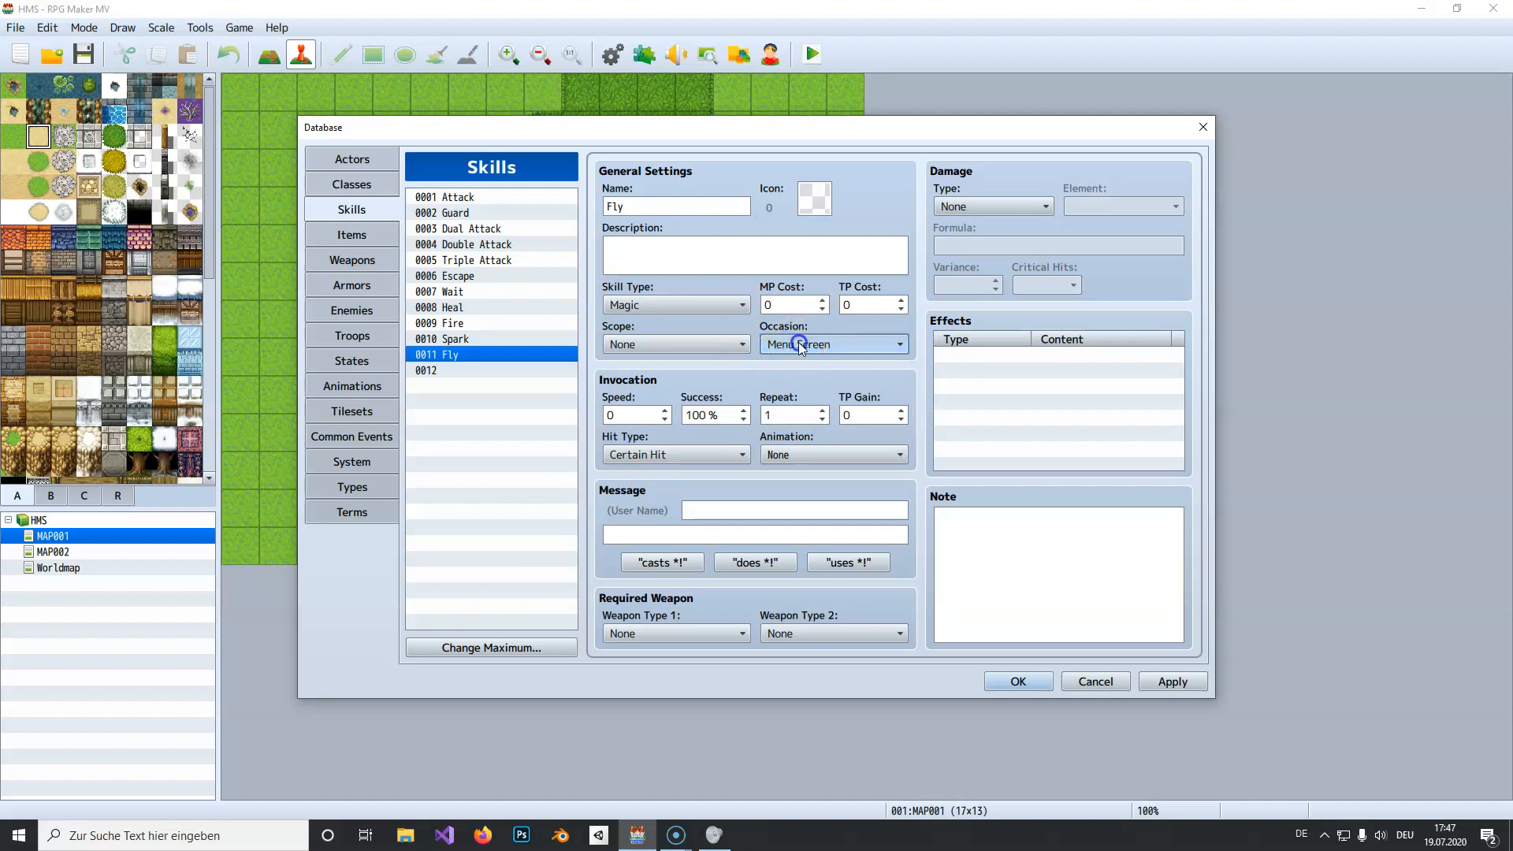
left_click(799, 347)
left_click(800, 384)
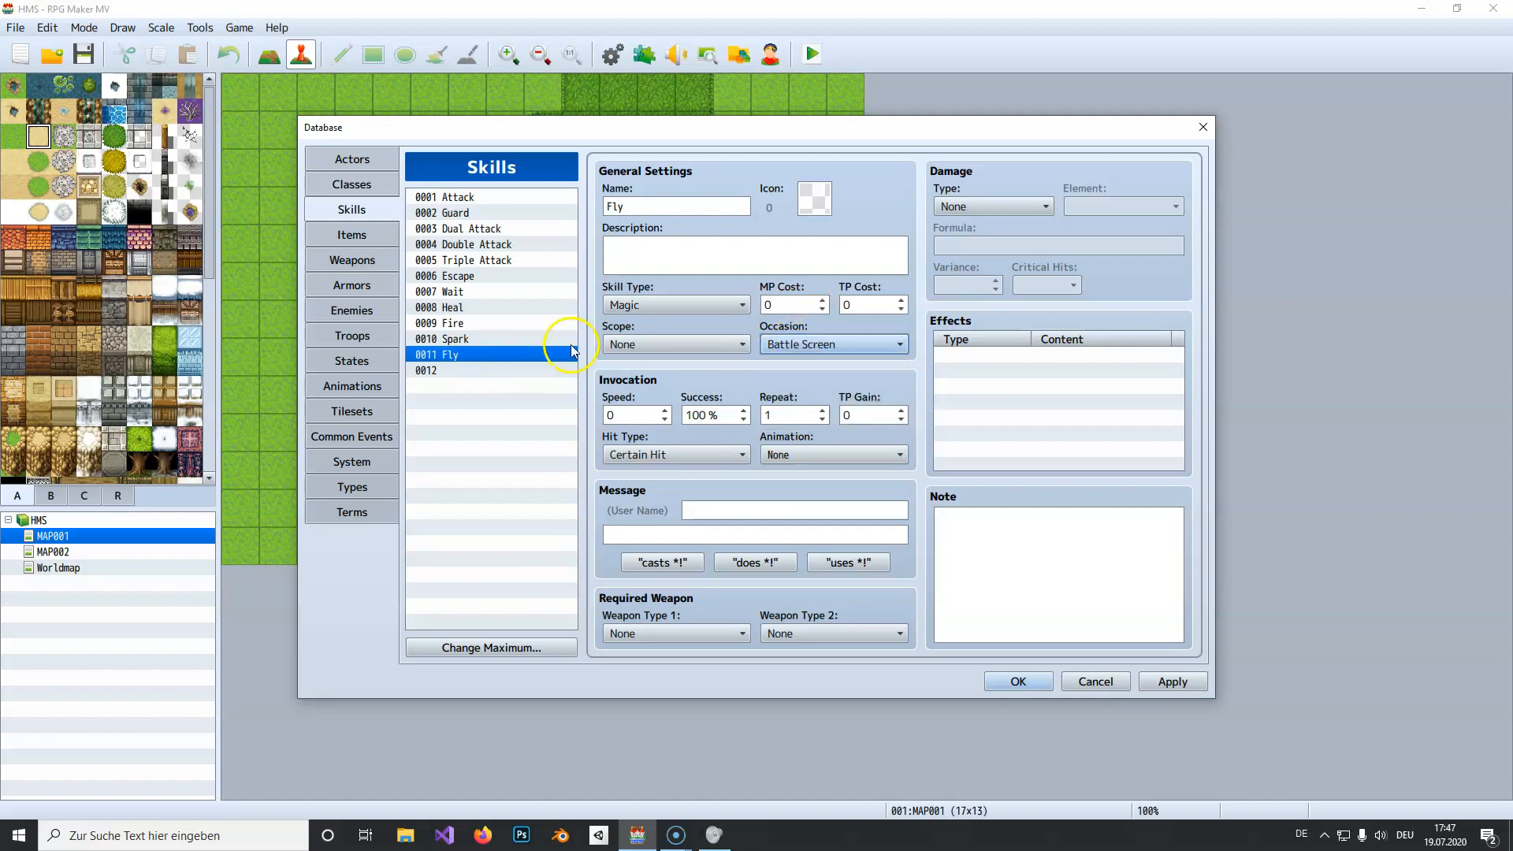
double_click(980, 353)
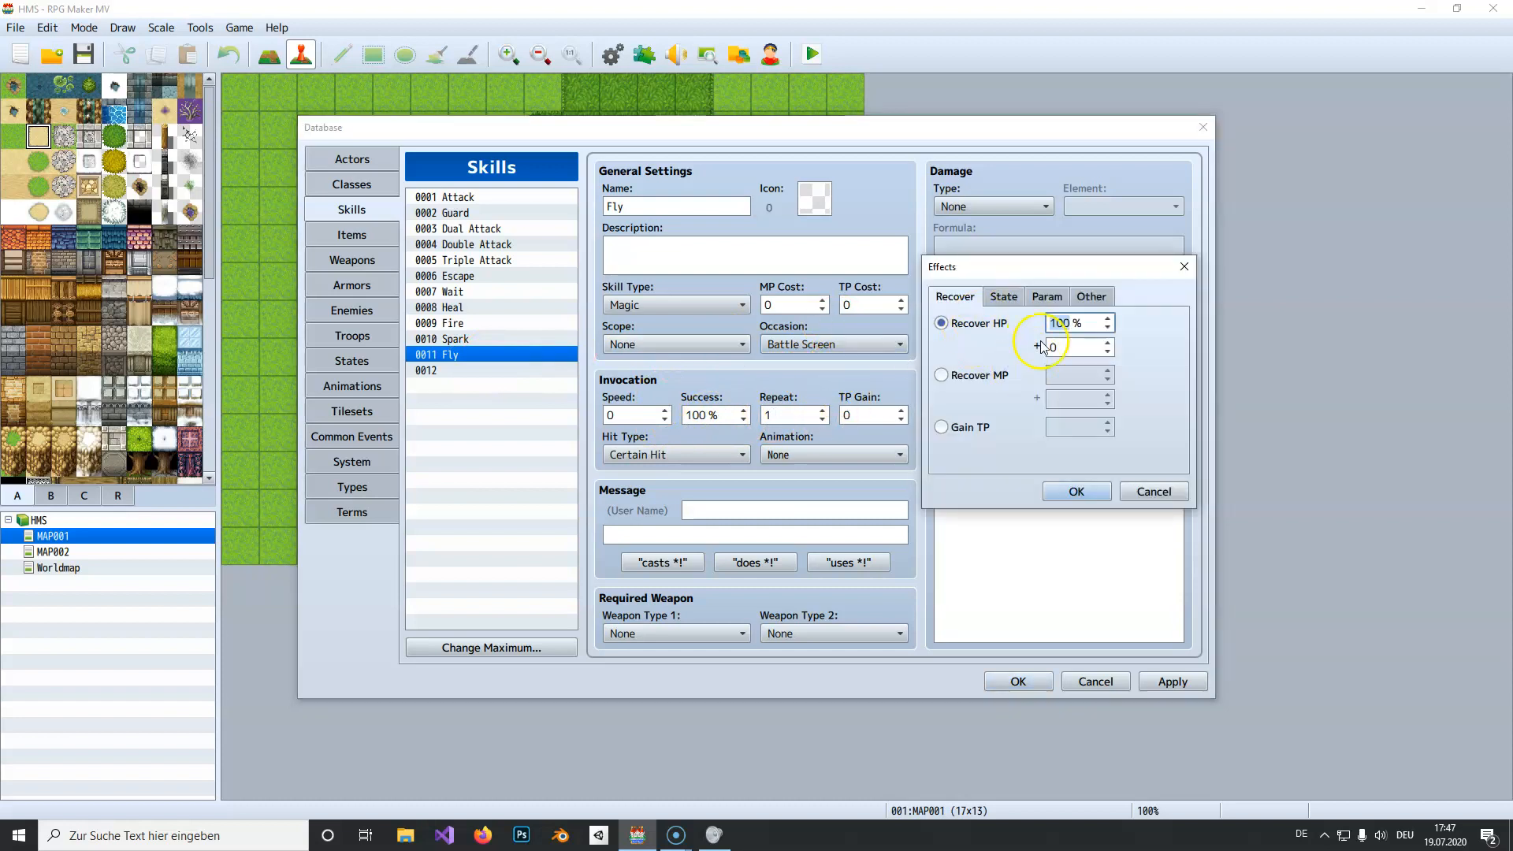
left_click(1152, 491)
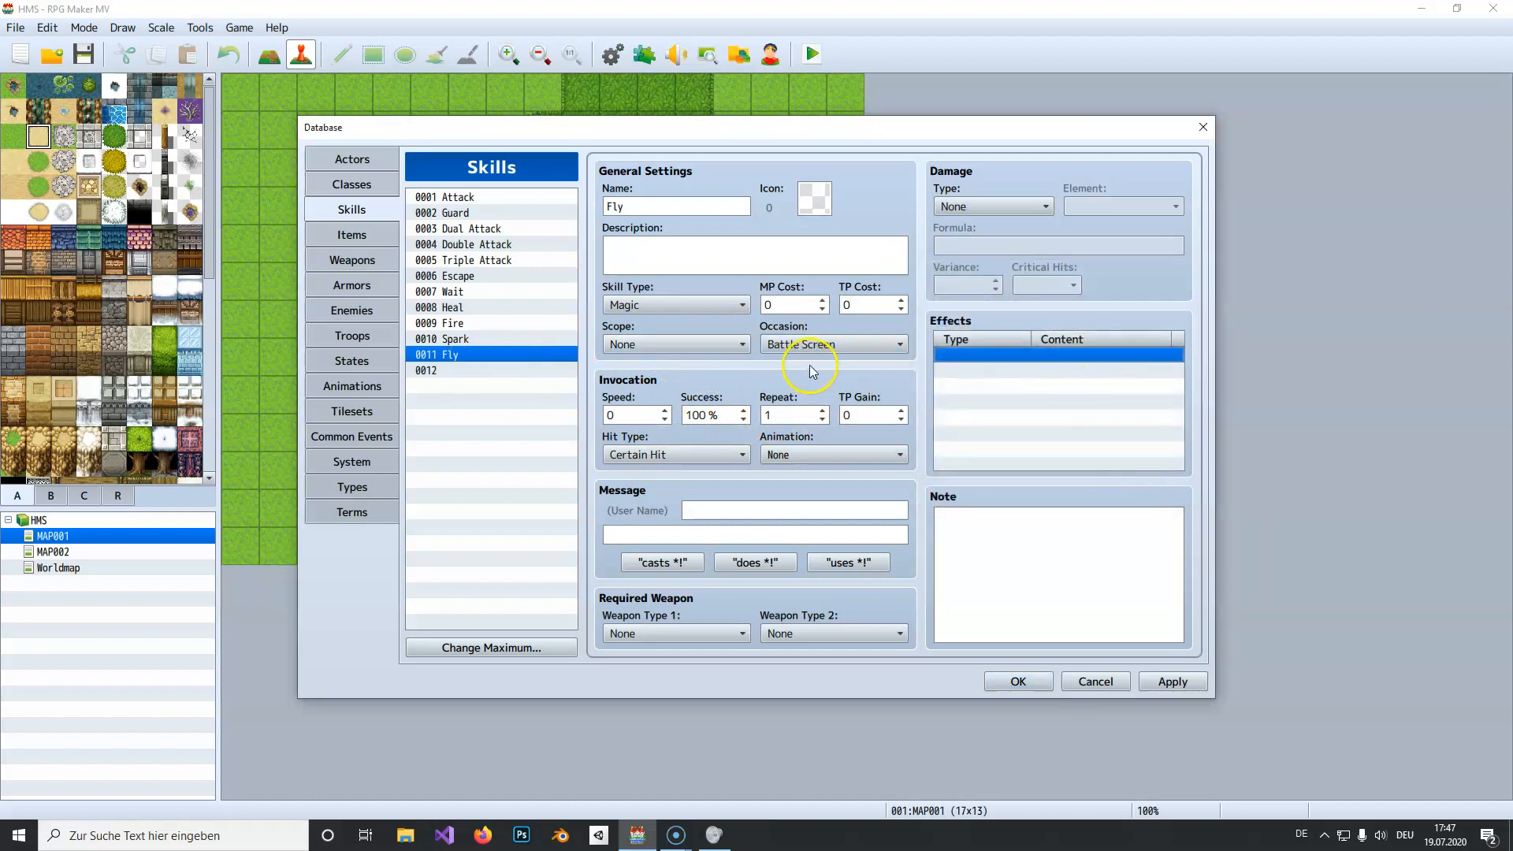
left_click(812, 345)
left_click(796, 402)
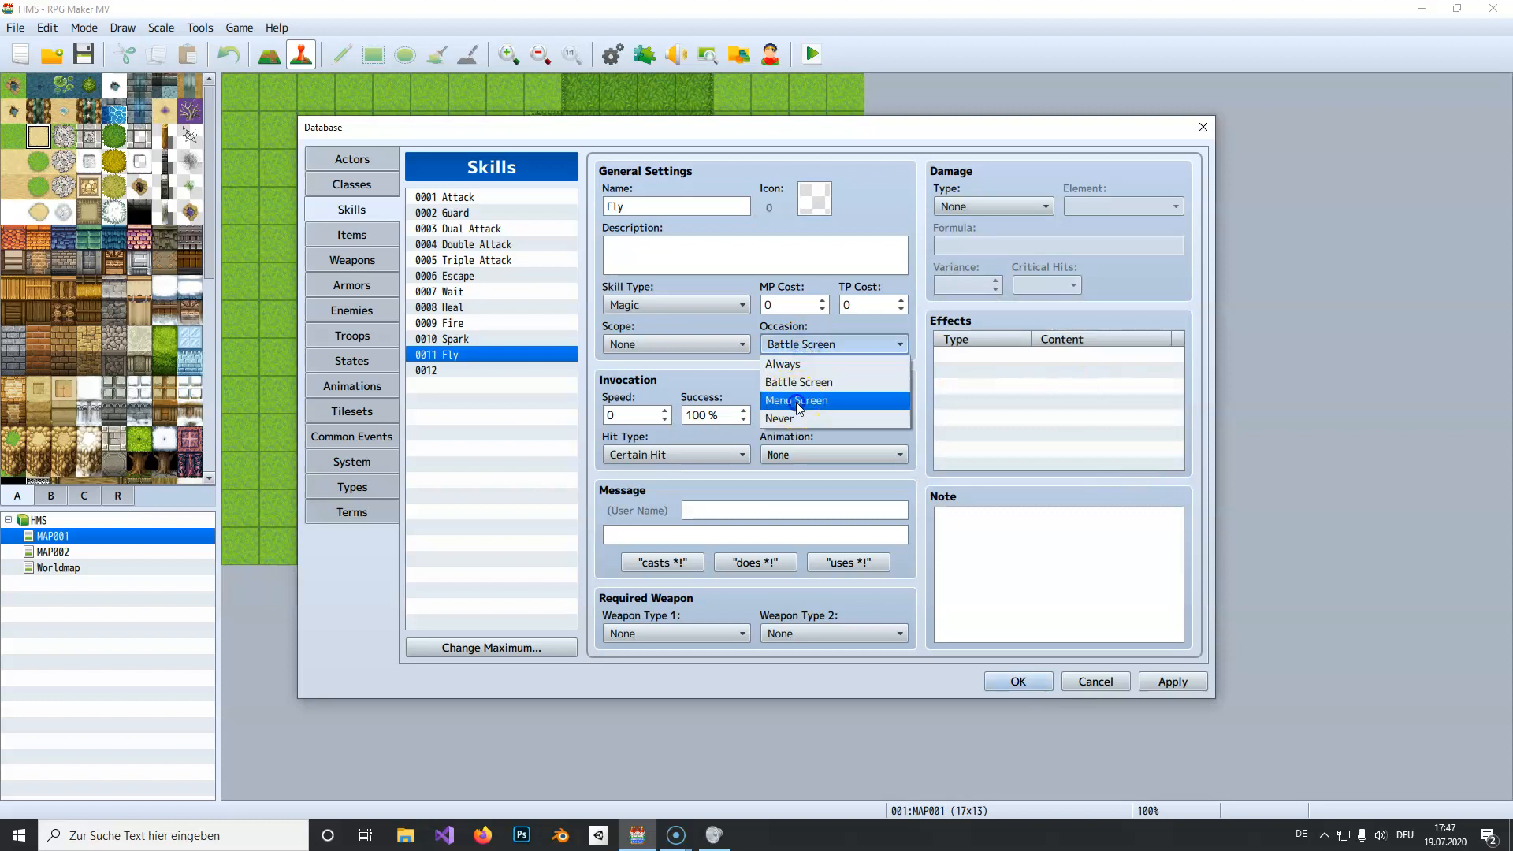
left_click(824, 347)
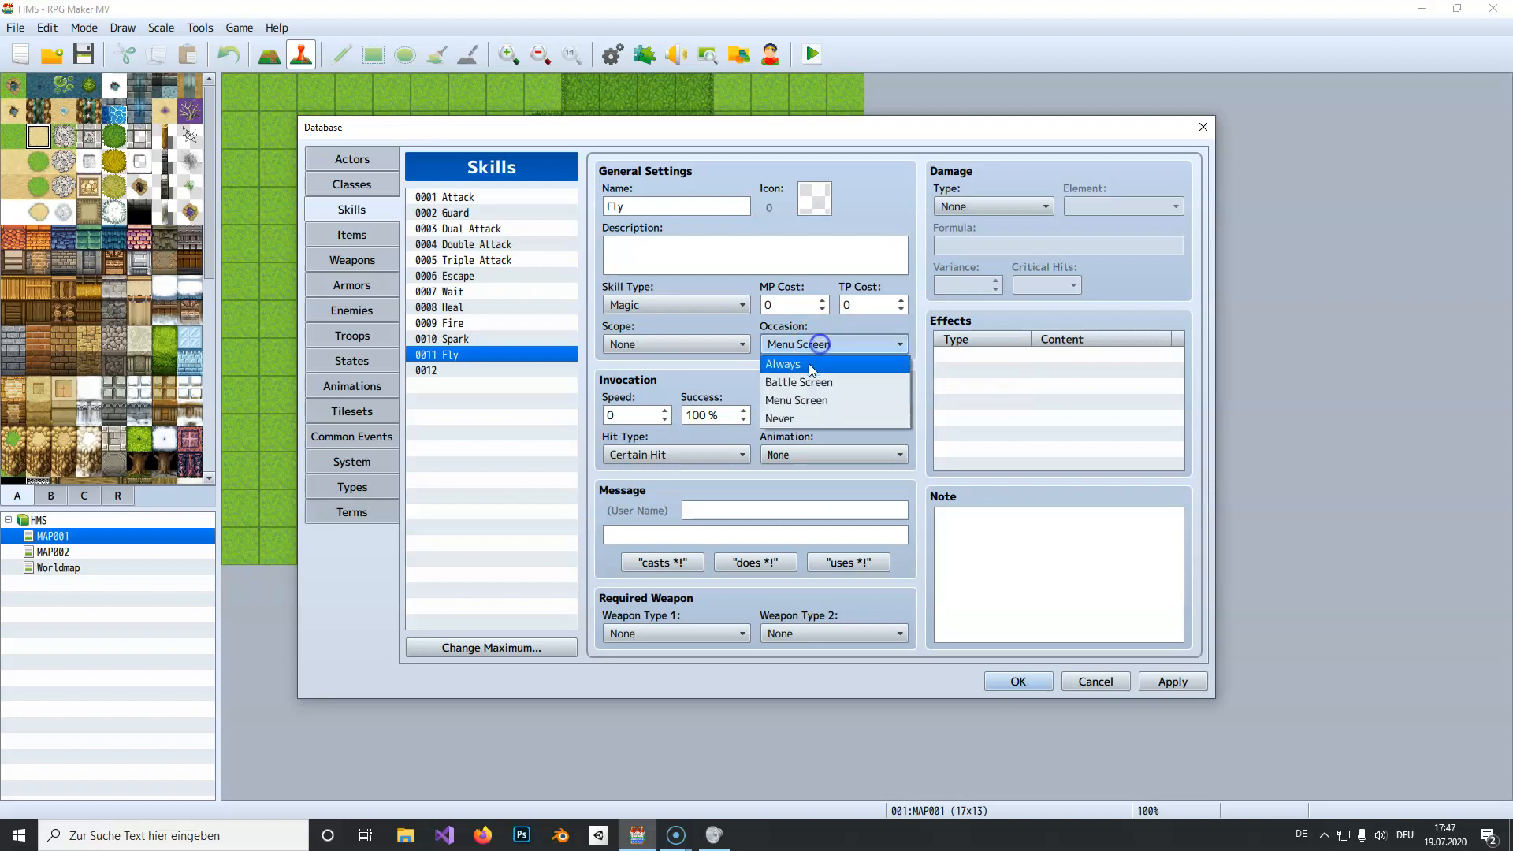
left_click(800, 367)
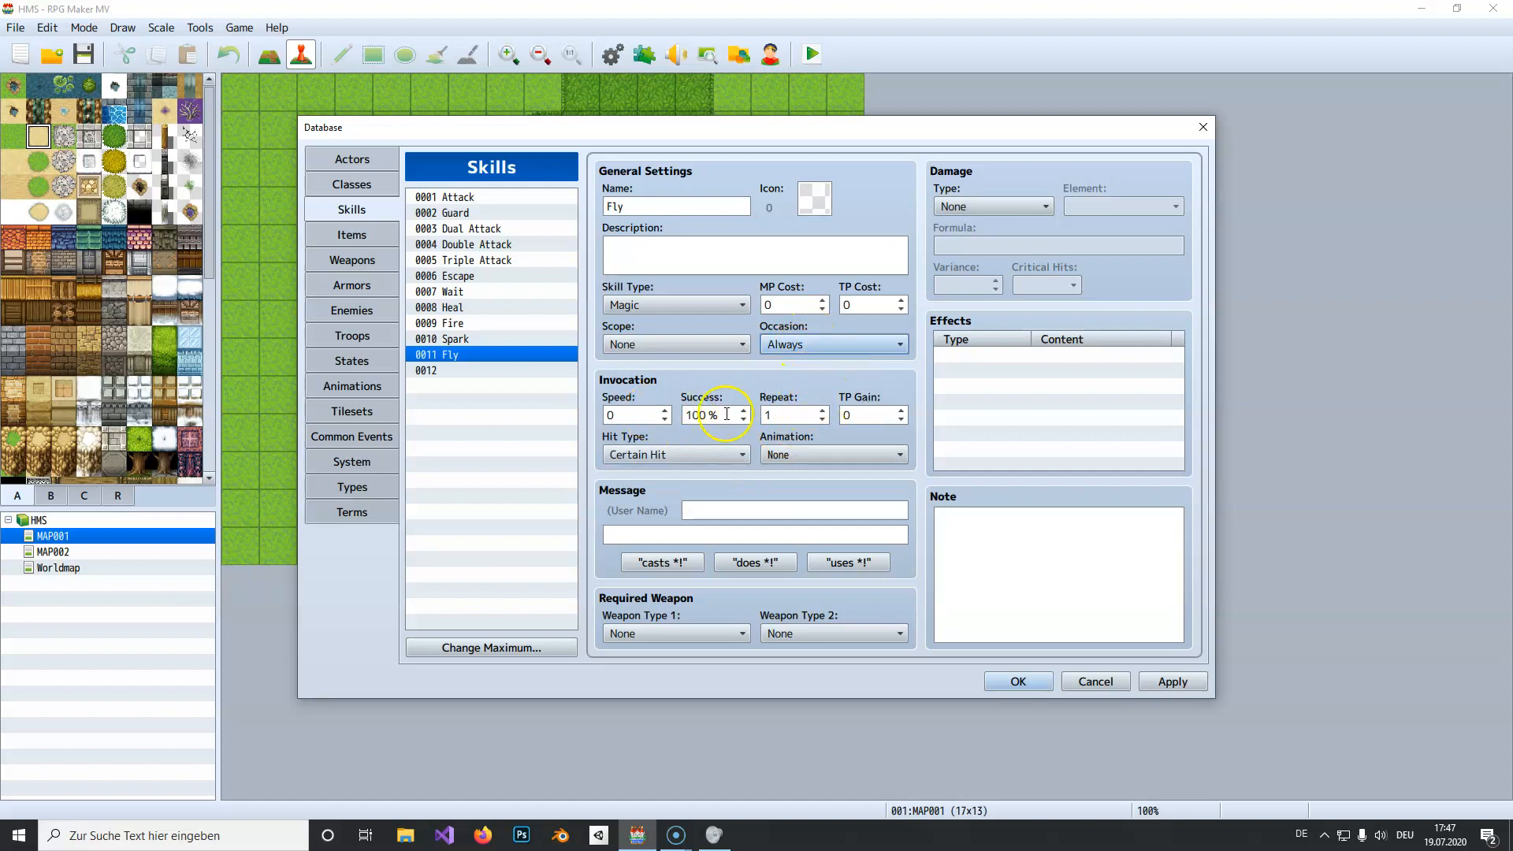
left_click(816, 345)
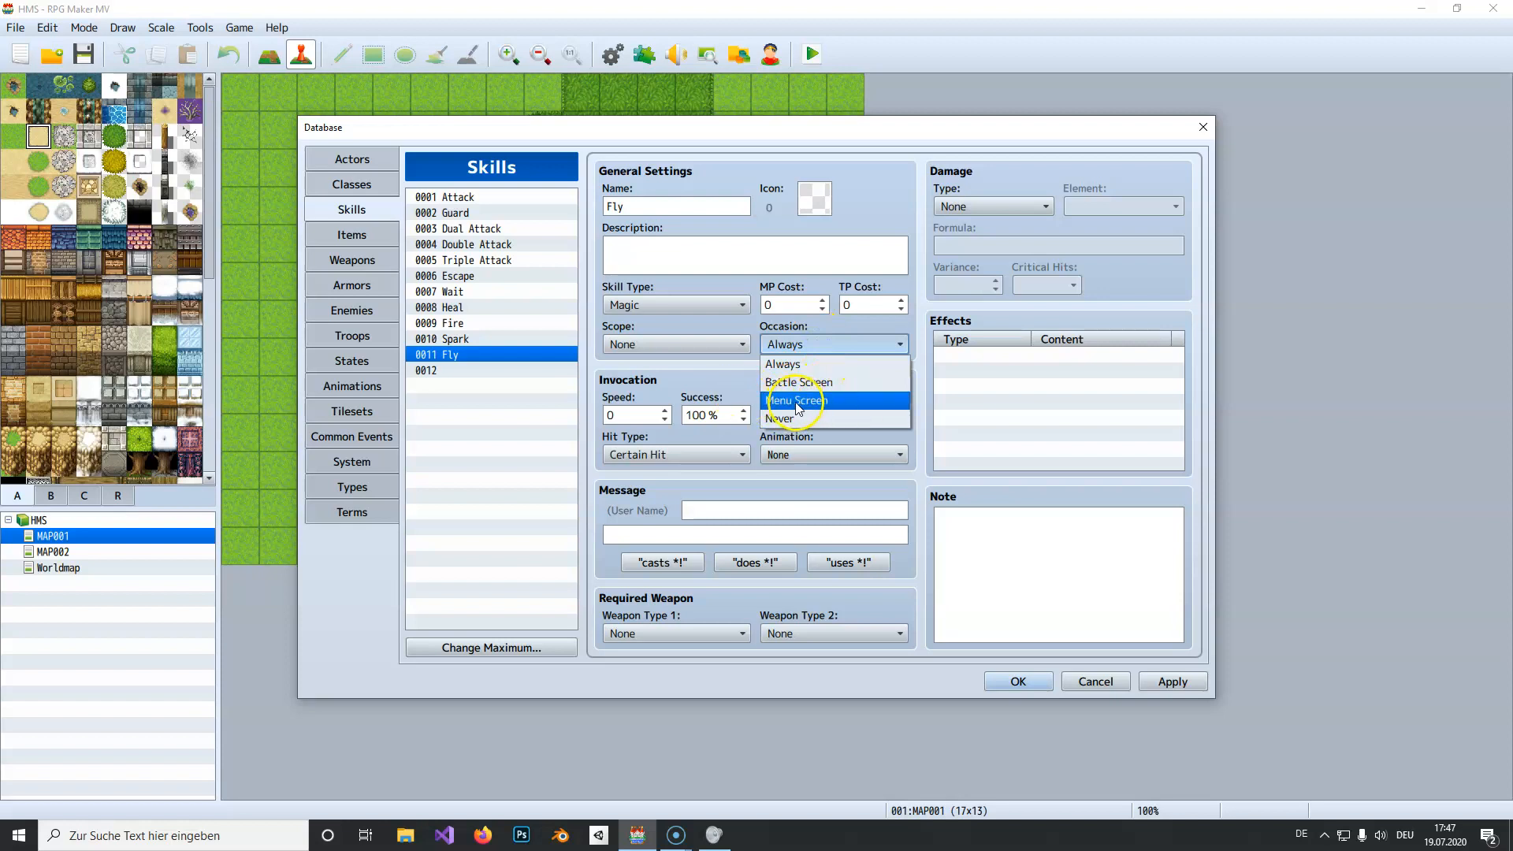
left_click(806, 368)
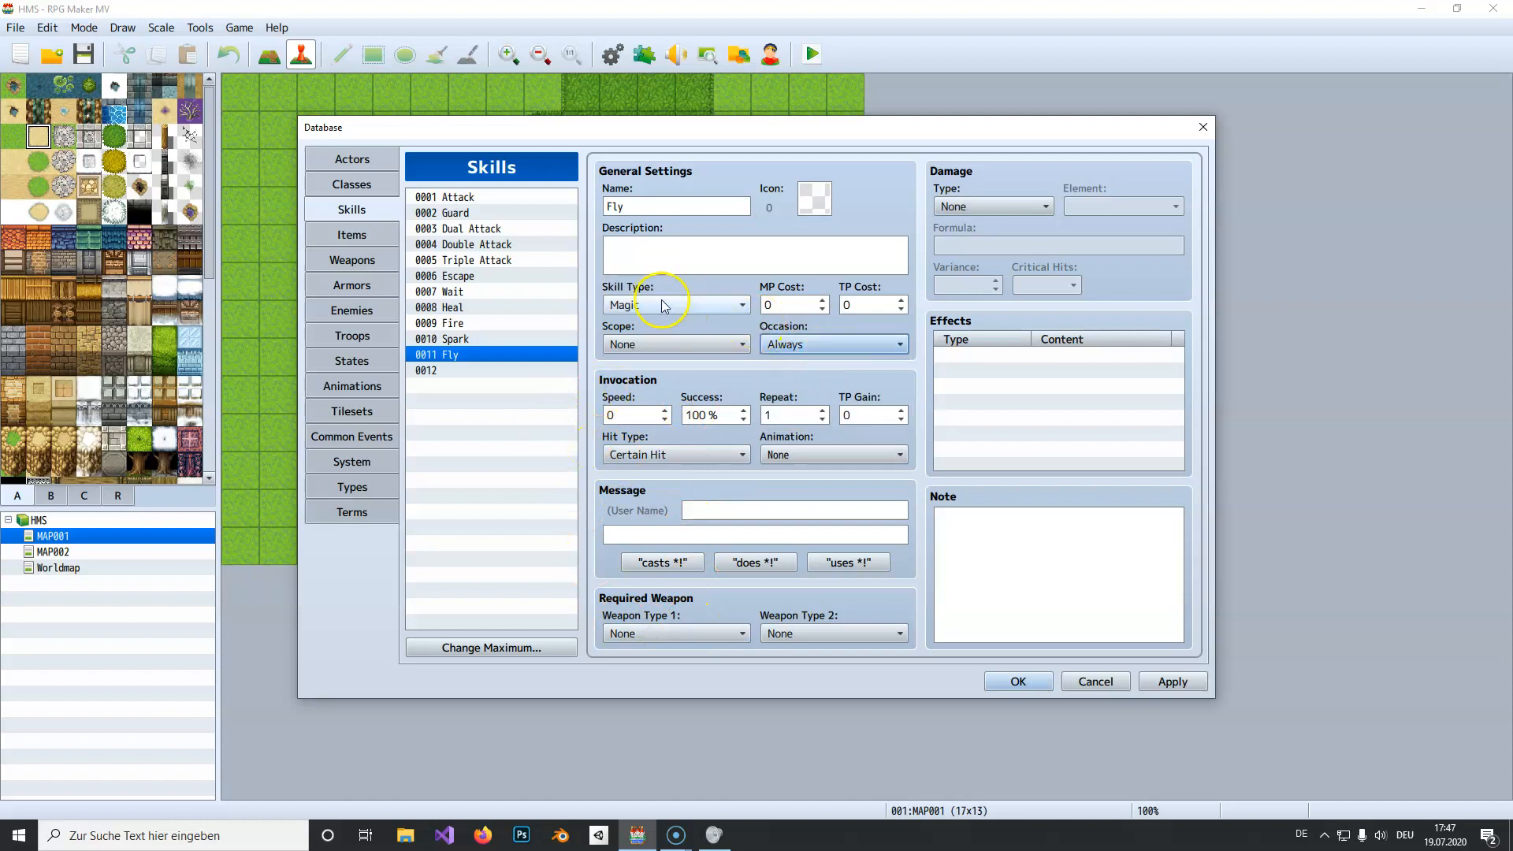
- Assign the feather icon, number 297, to the Fly skill
left_click(813, 199)
scroll(760, 410, "down", 10)
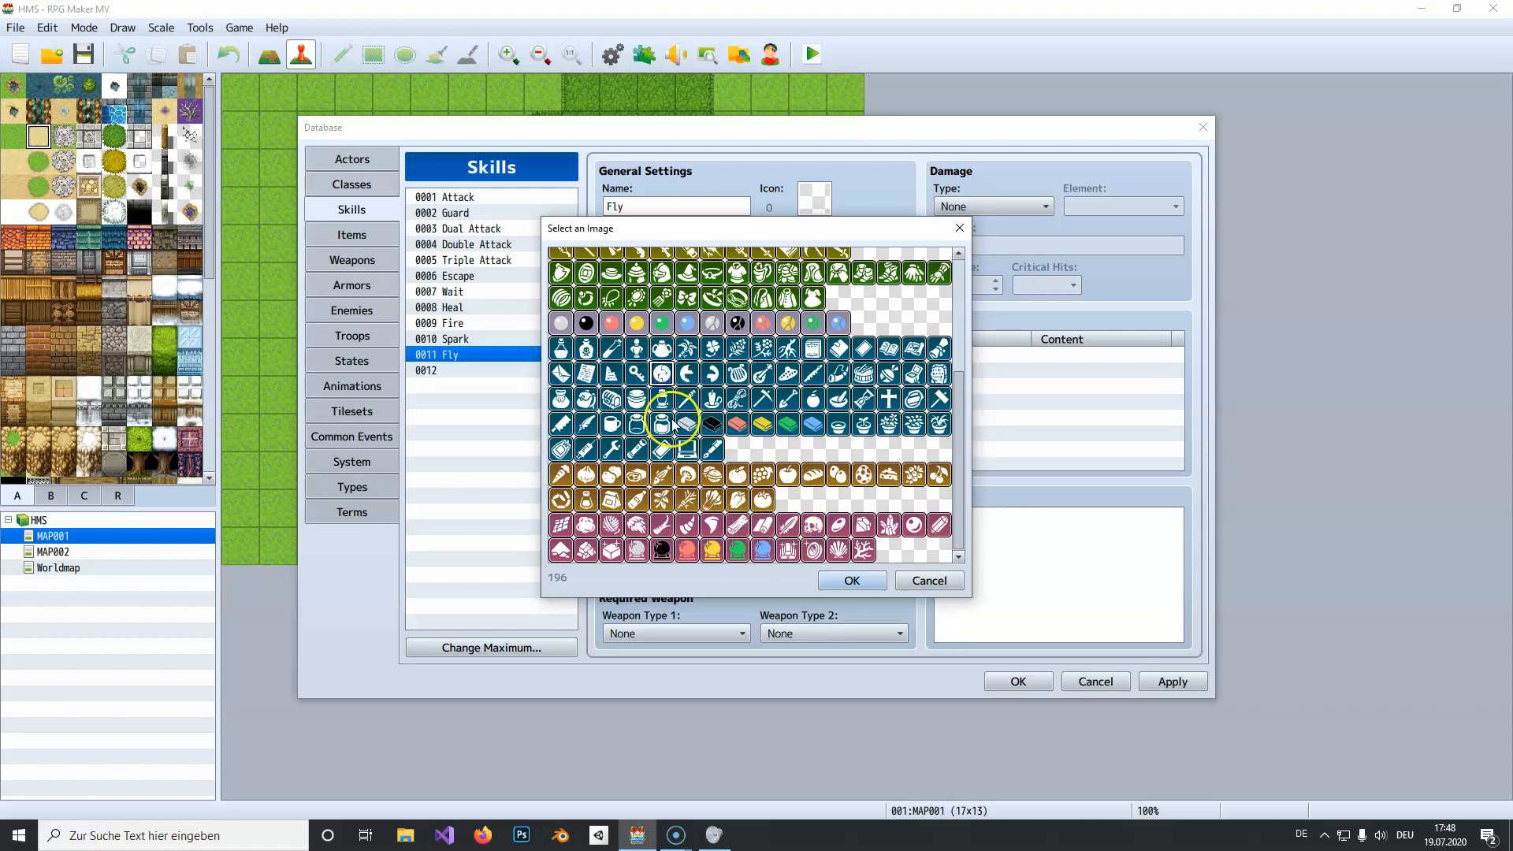
left_click(789, 524)
double_click(789, 524)
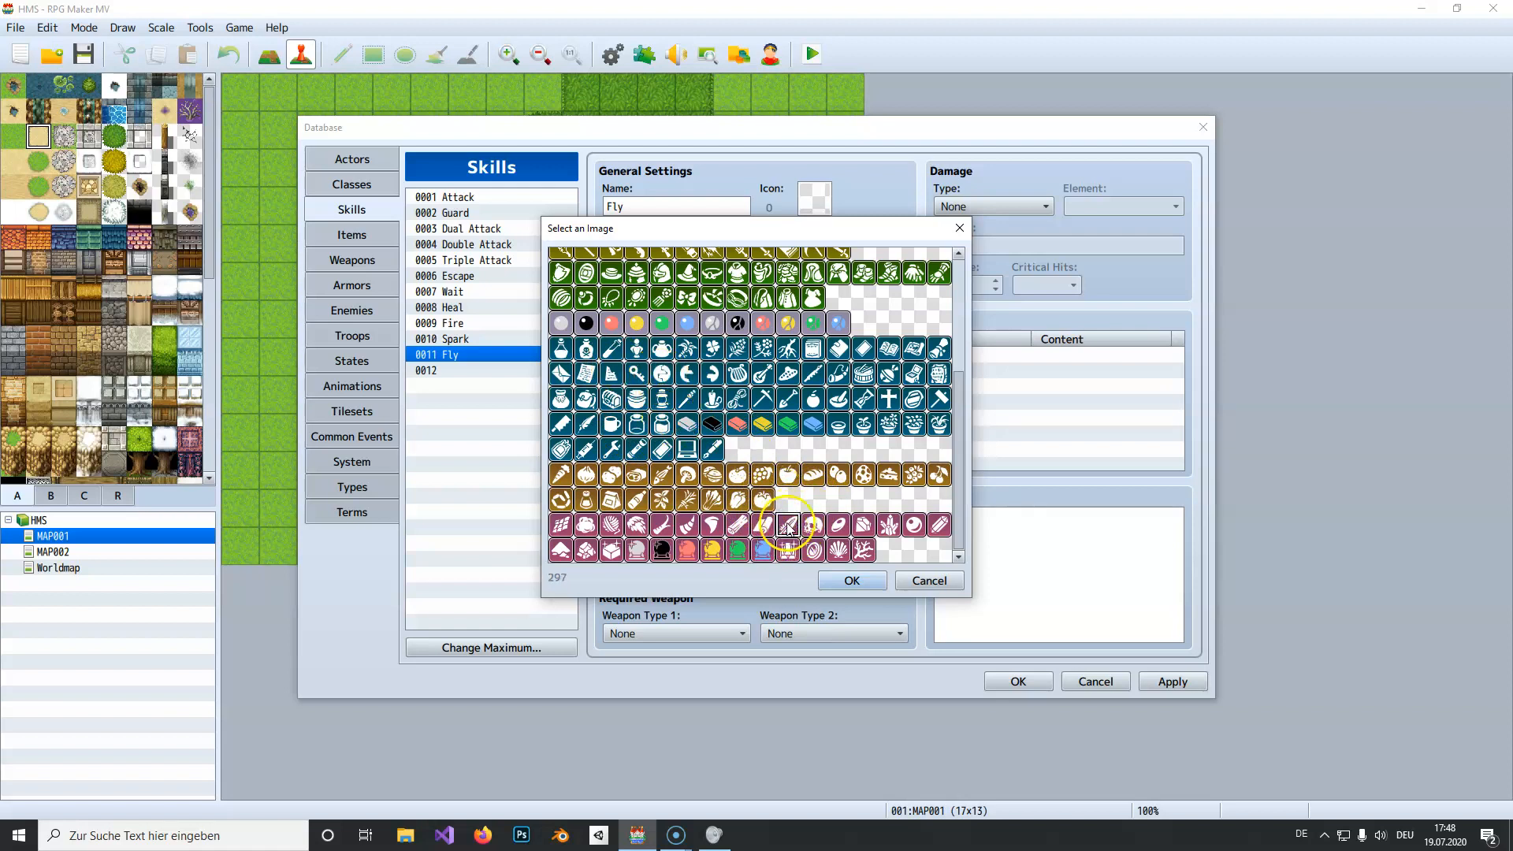
left_click(476, 404)
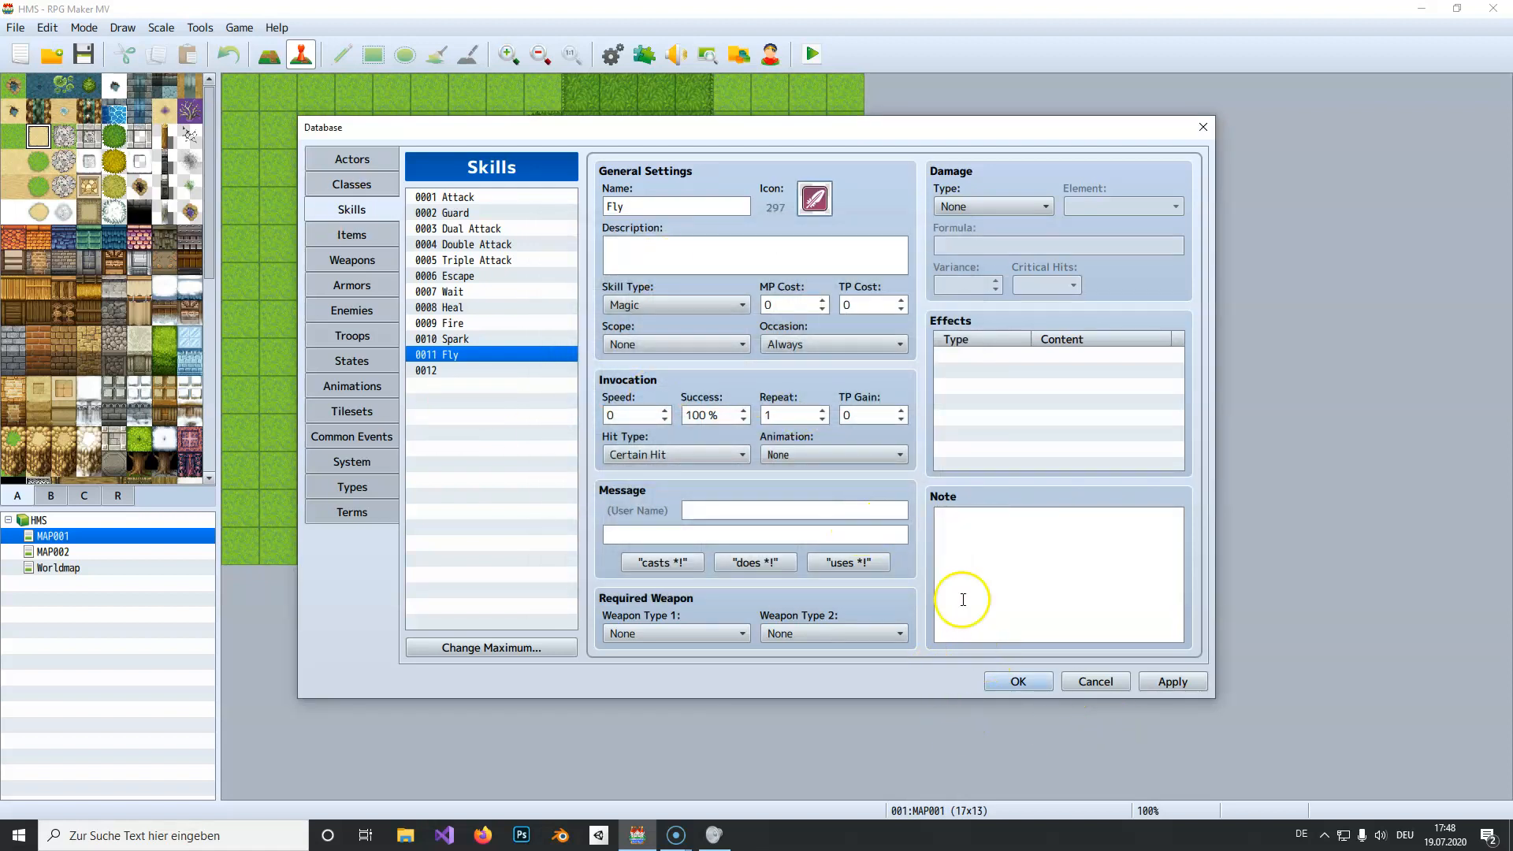
- Add Fly at level 1 to the skills learned by the Hero class, after checking the first actor's class
left_click(344, 184)
left_click(352, 160)
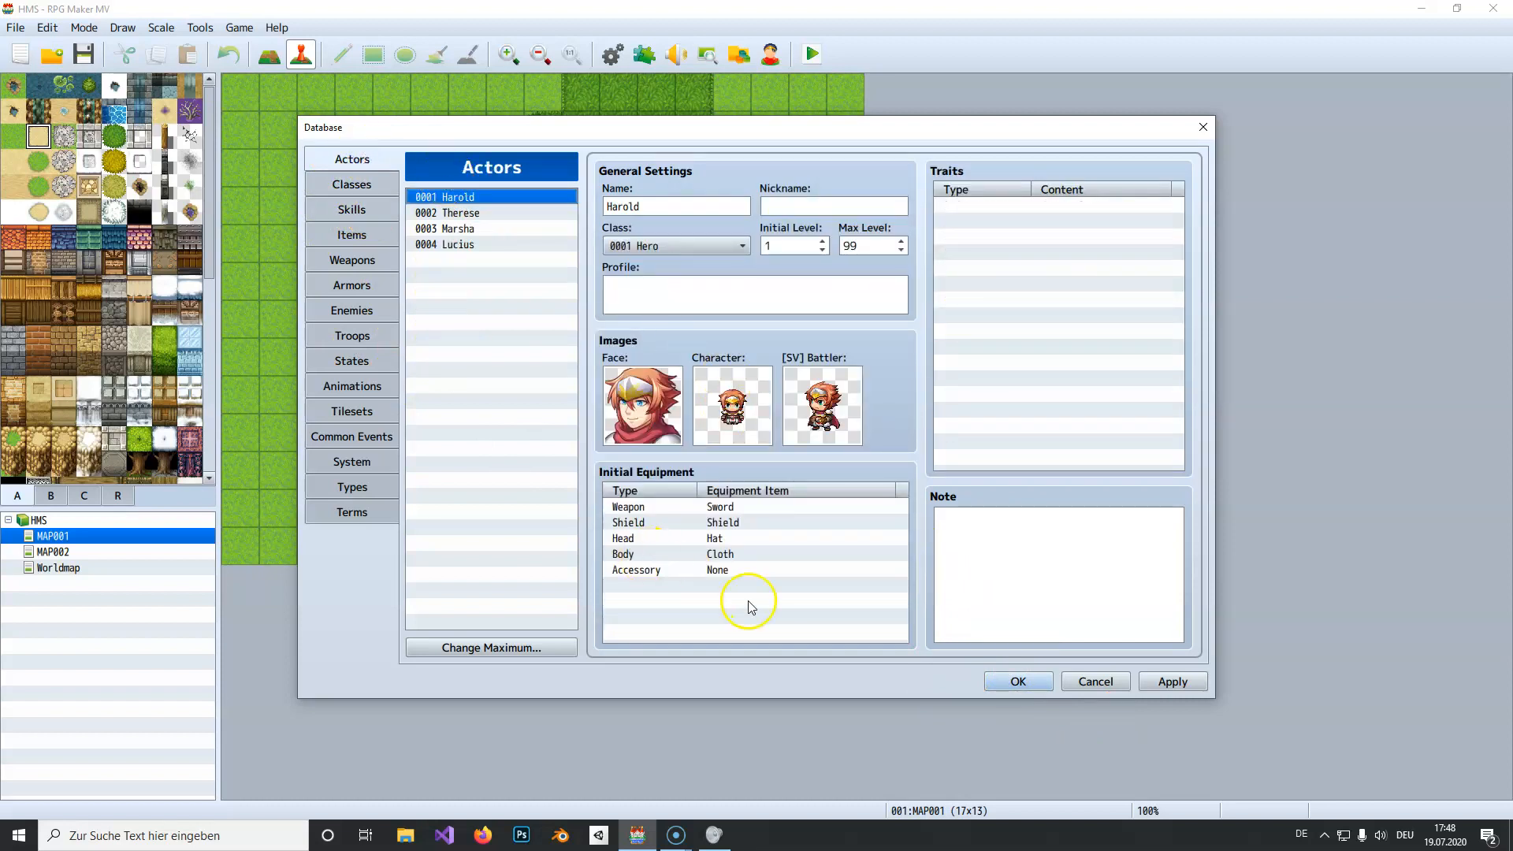
left_click(327, 184)
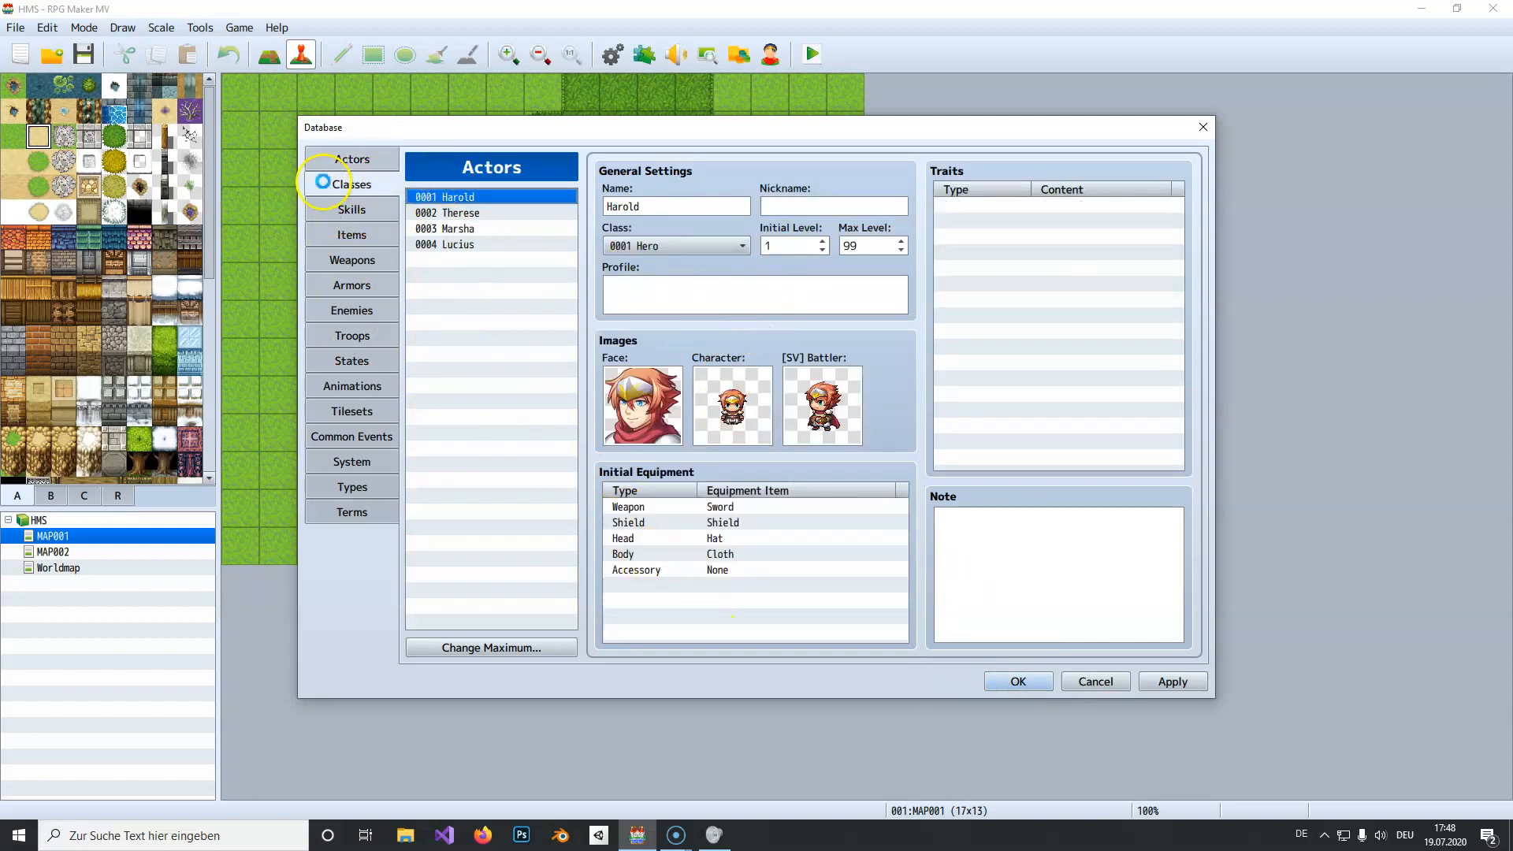
left_click(354, 160)
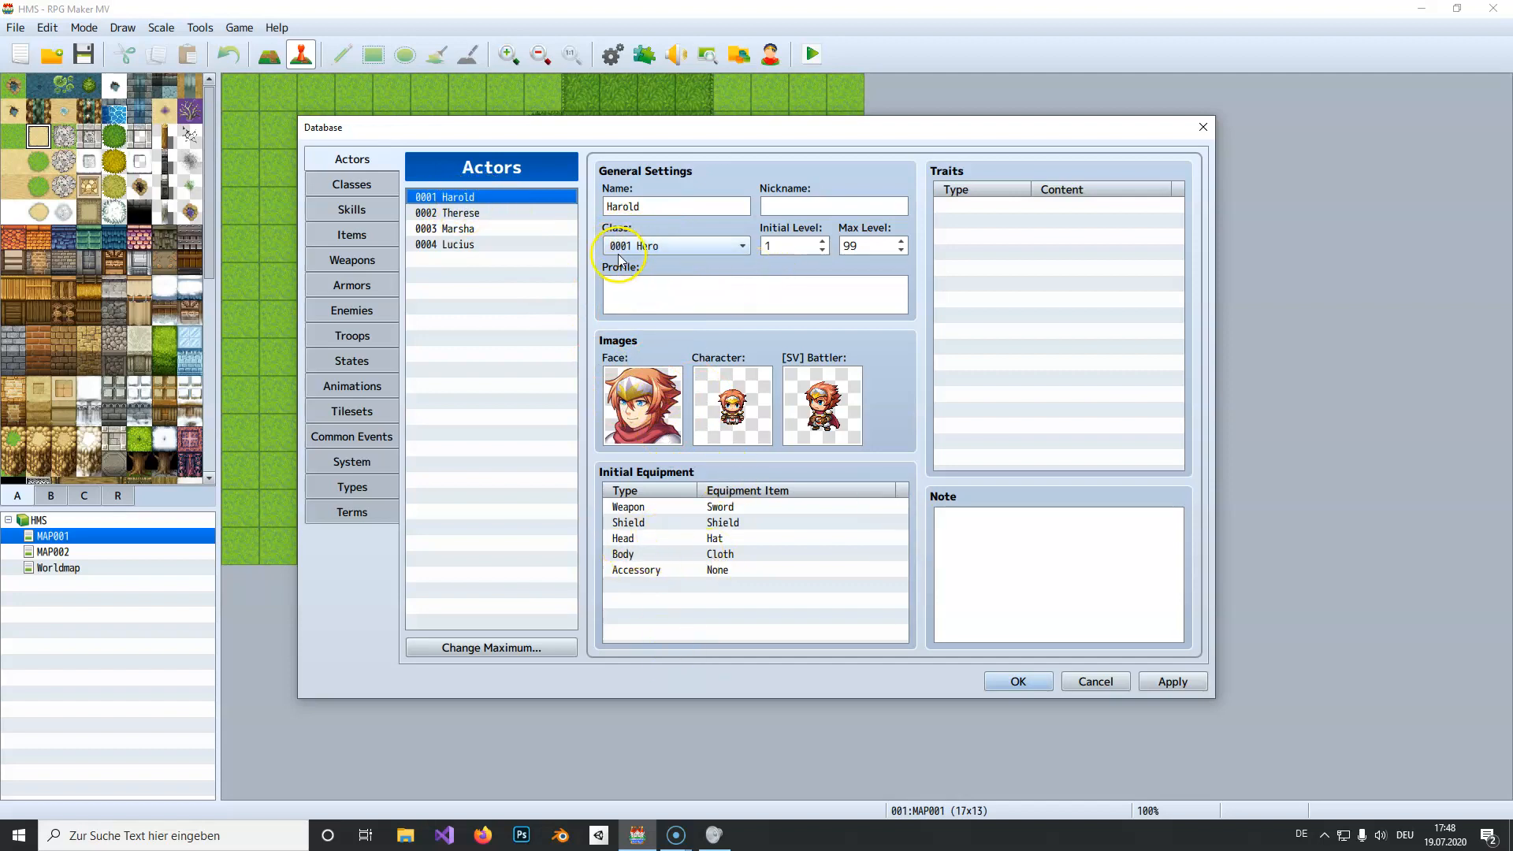
left_click(370, 184)
left_click(470, 199)
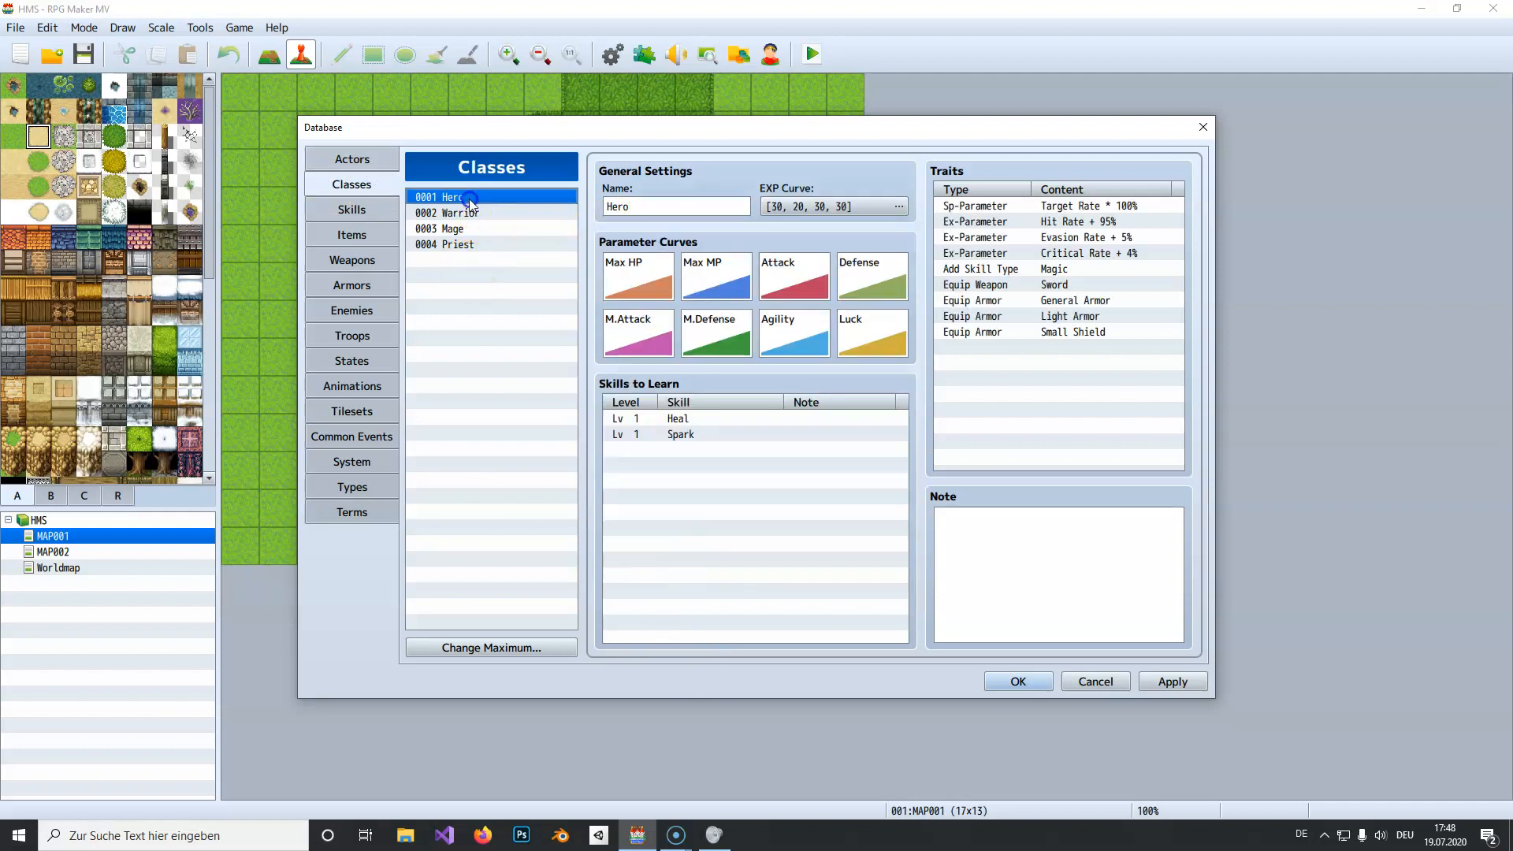
left_click(678, 456)
double_click(683, 450)
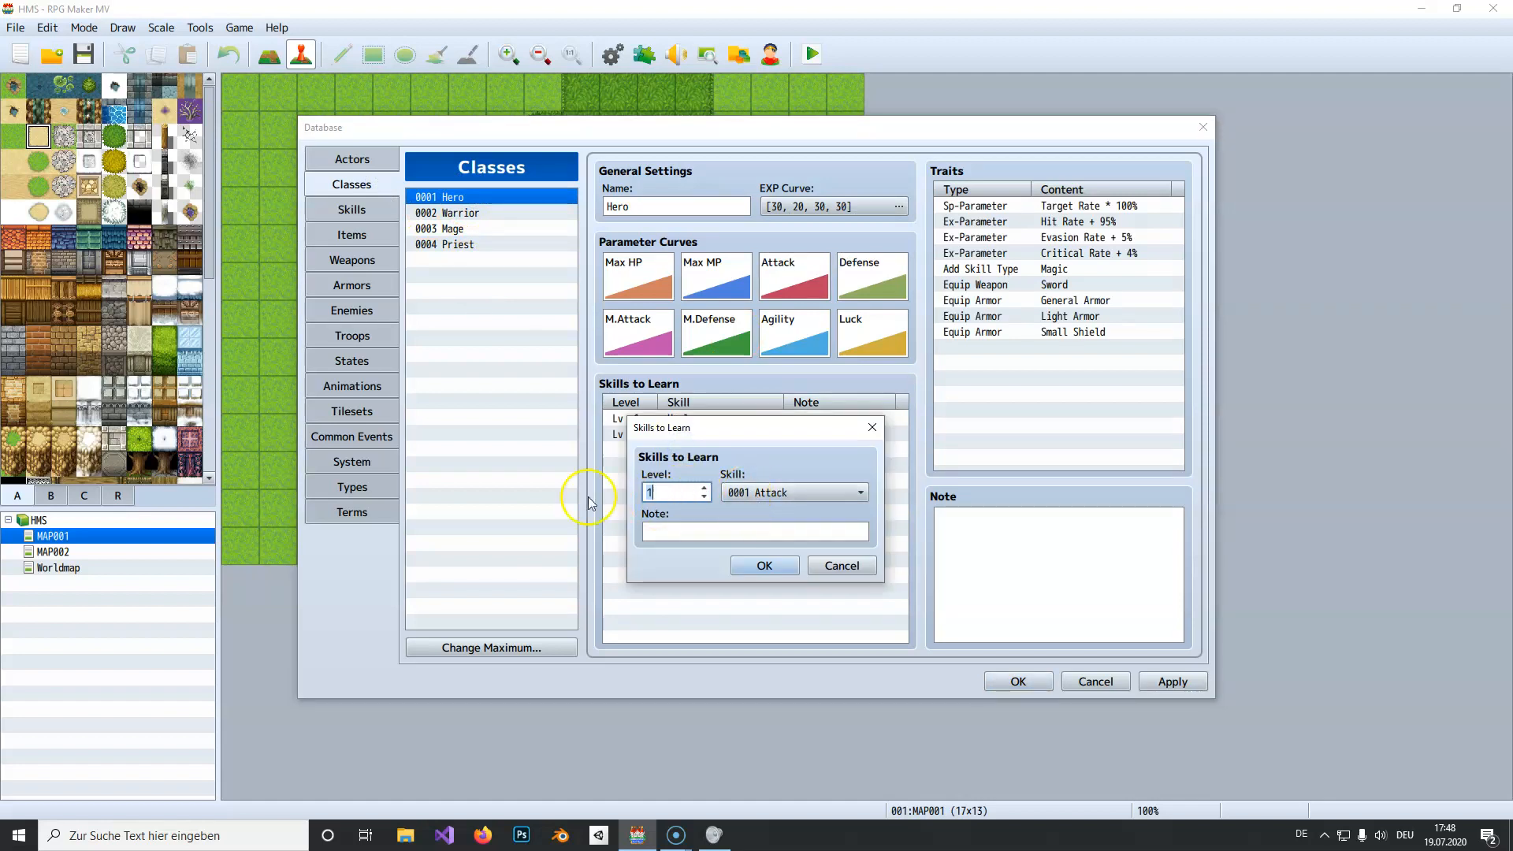
left_click(687, 496)
left_click(743, 492)
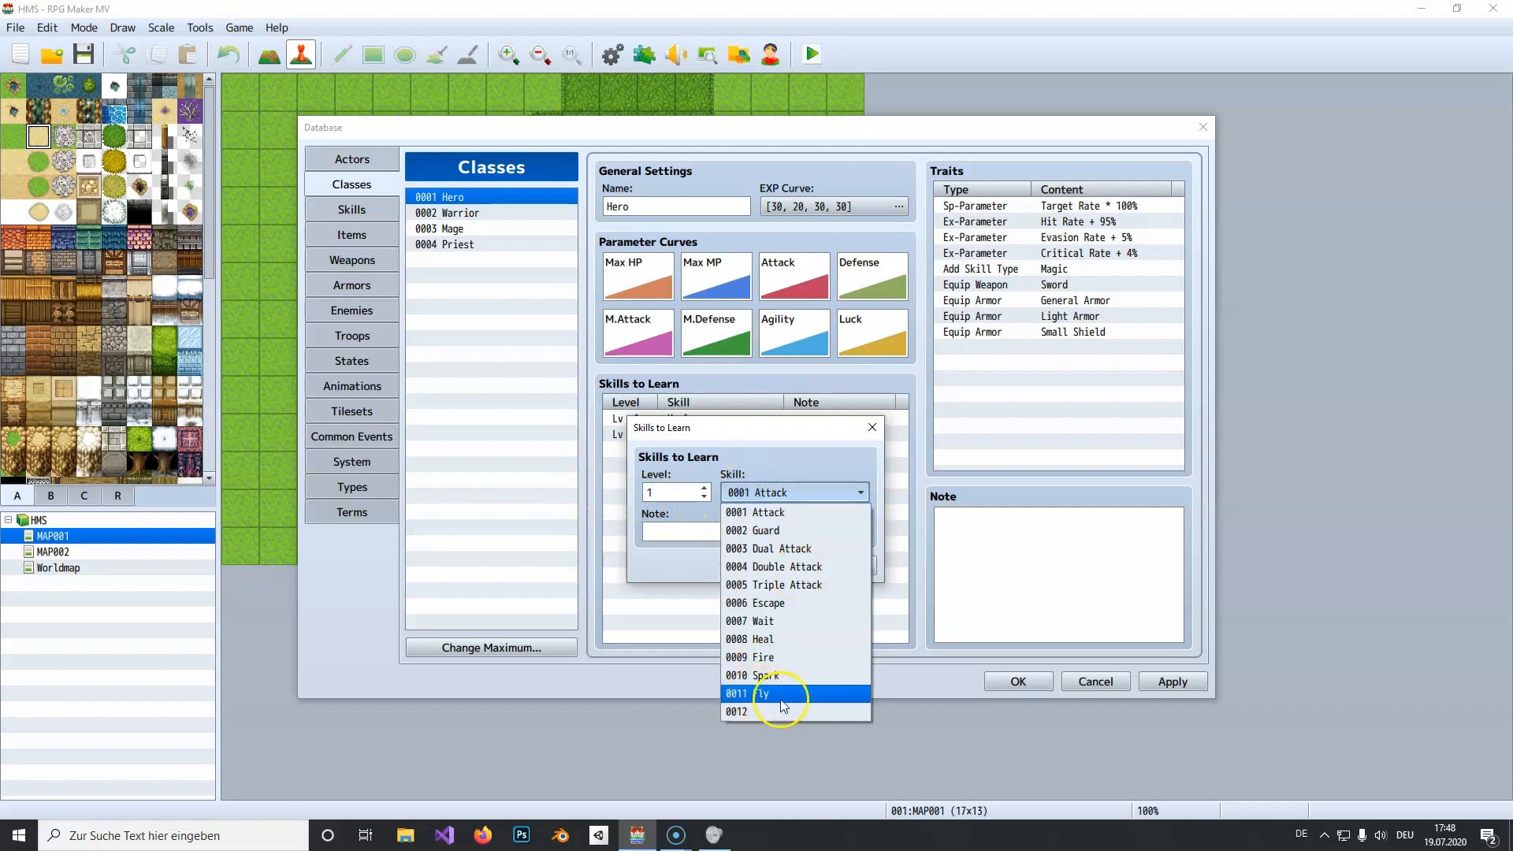
left_click(776, 695)
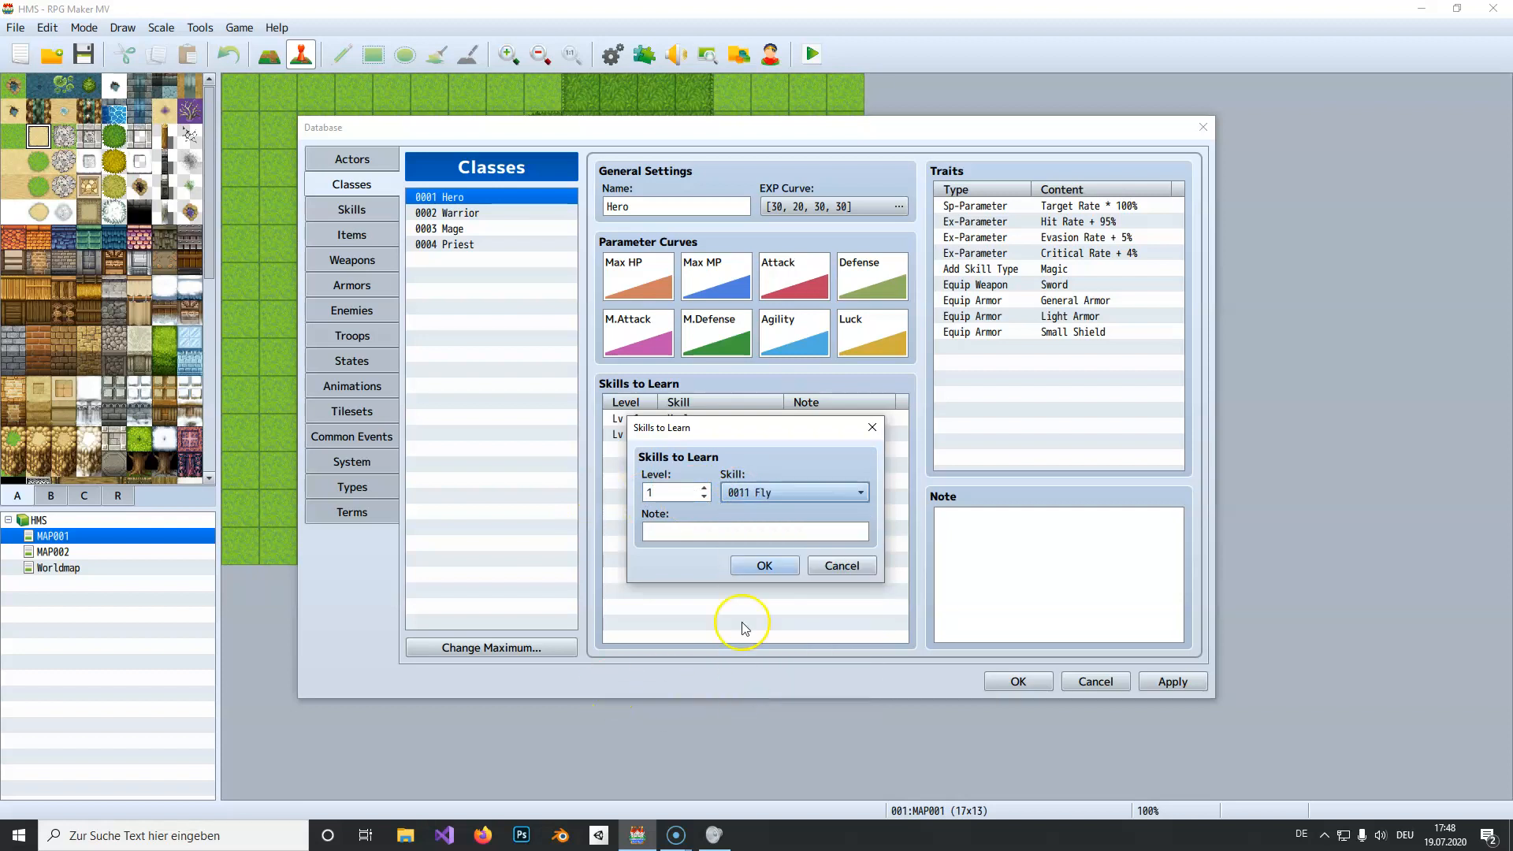
left_click(757, 566)
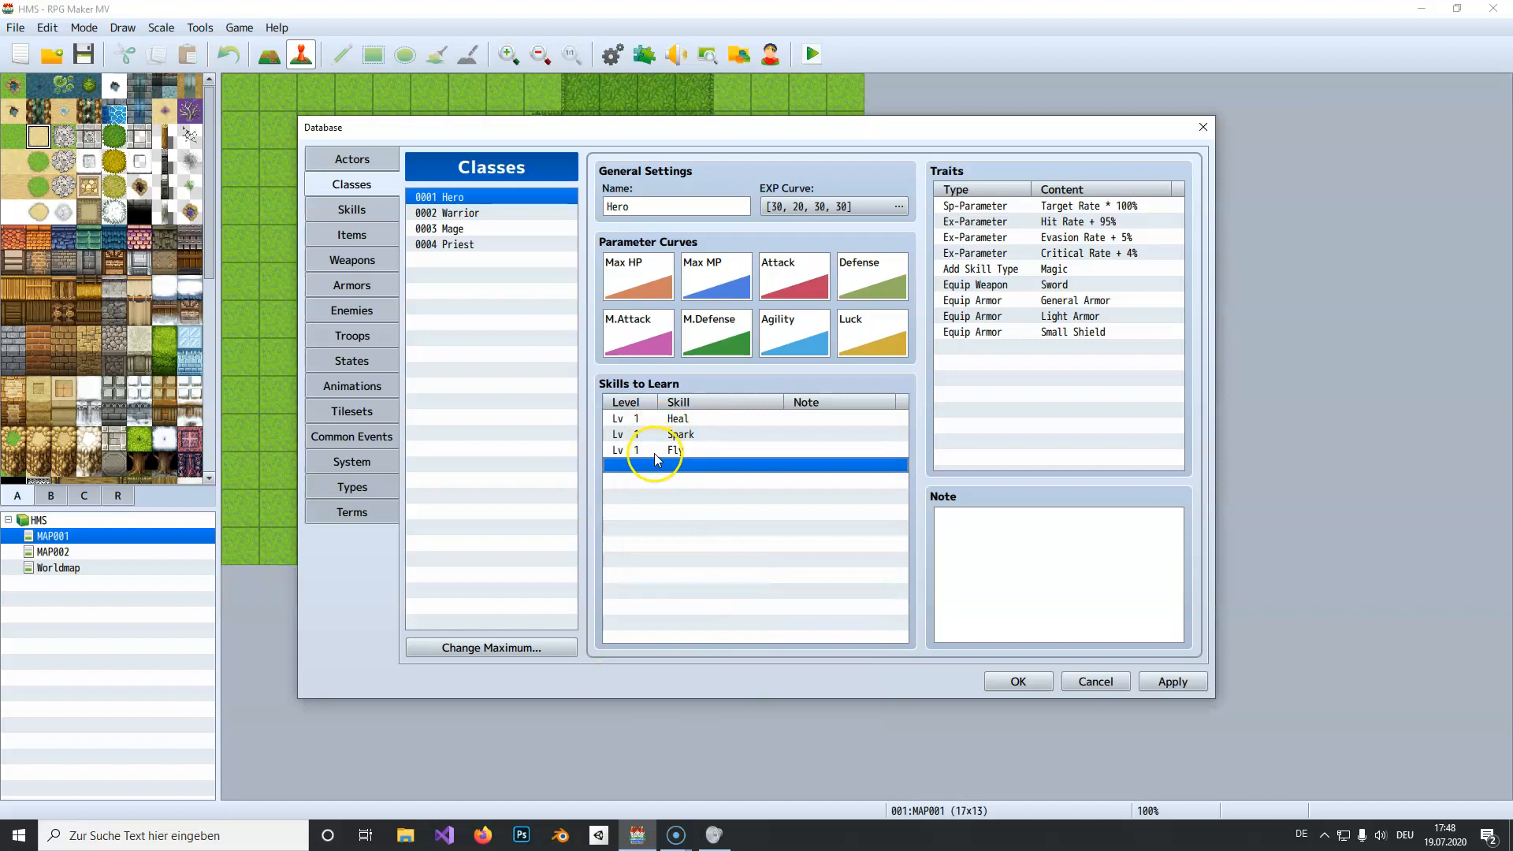
- Confirm the Hero class changes and close the database
left_click(655, 455)
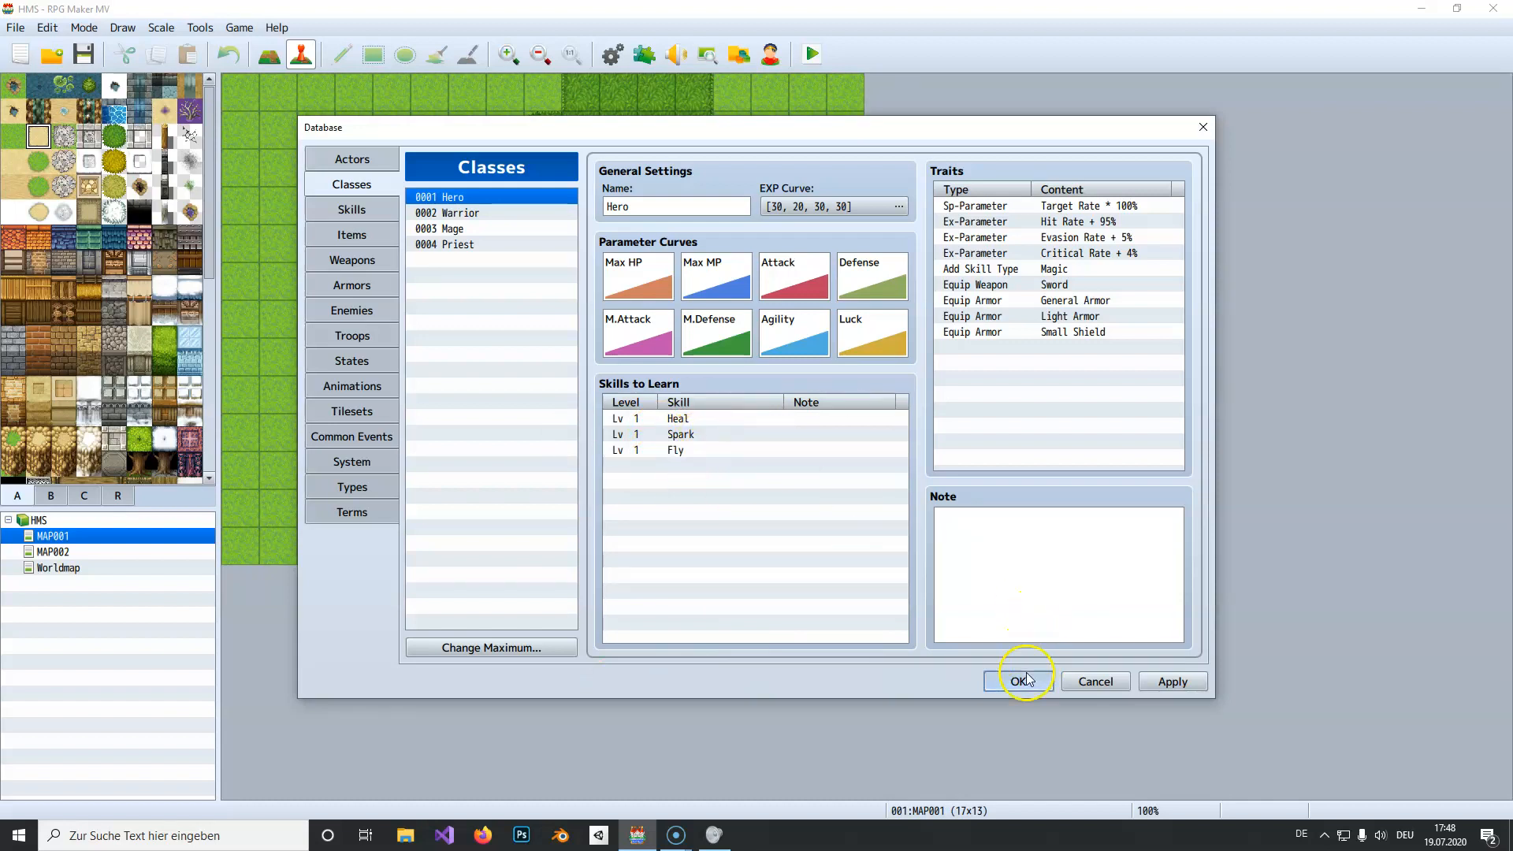
left_click(1019, 680)
- Create an event on the grass tile beside the player start in MAP001 with the blond first character of Actor2 as its image
double_click(511, 322)
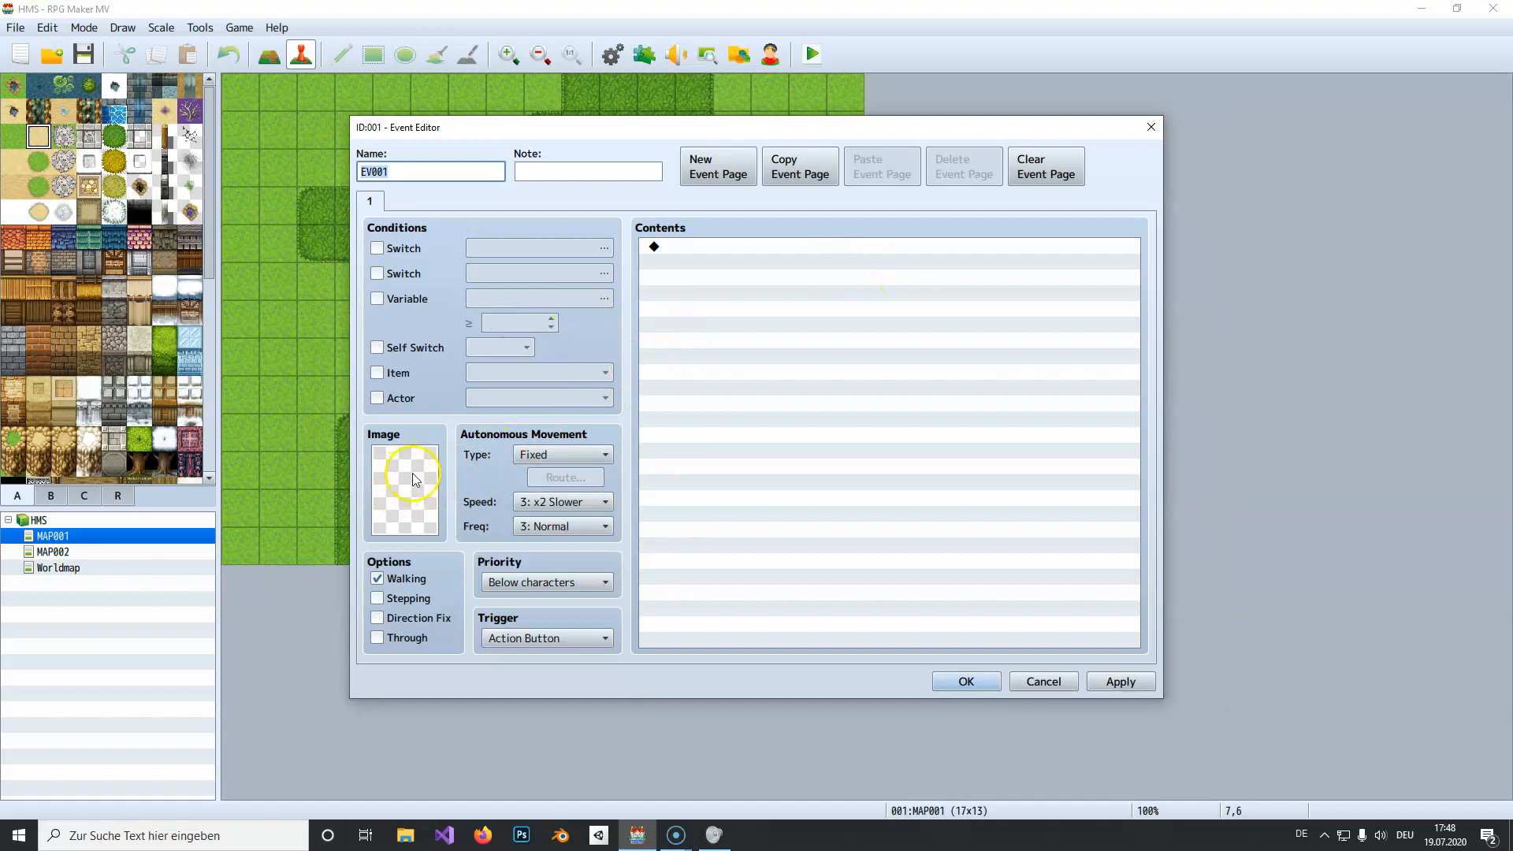
double_click(402, 496)
left_click(524, 476)
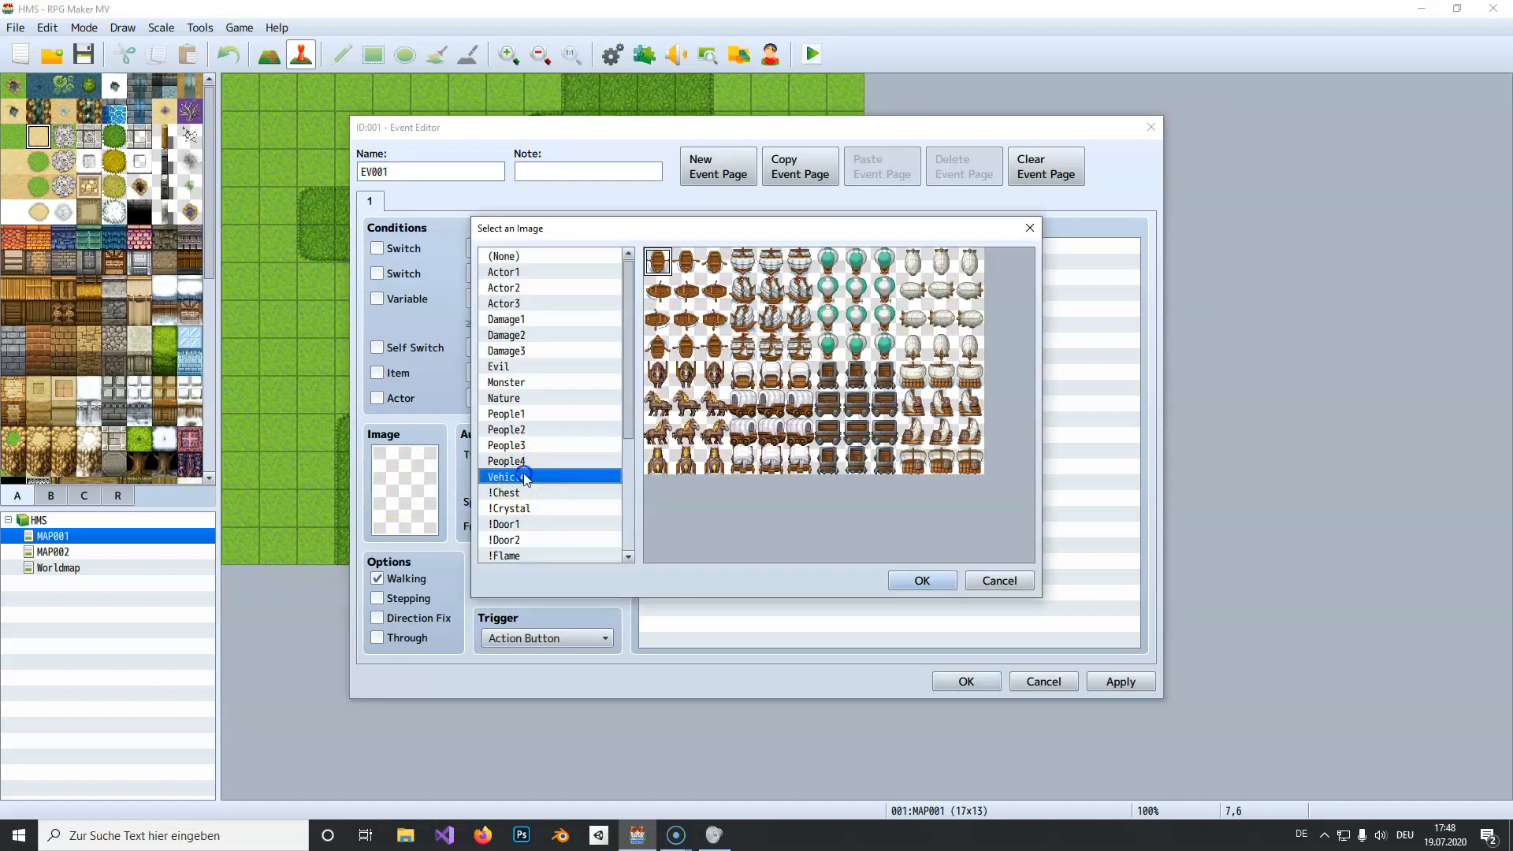
left_click(576, 338)
left_click(553, 288)
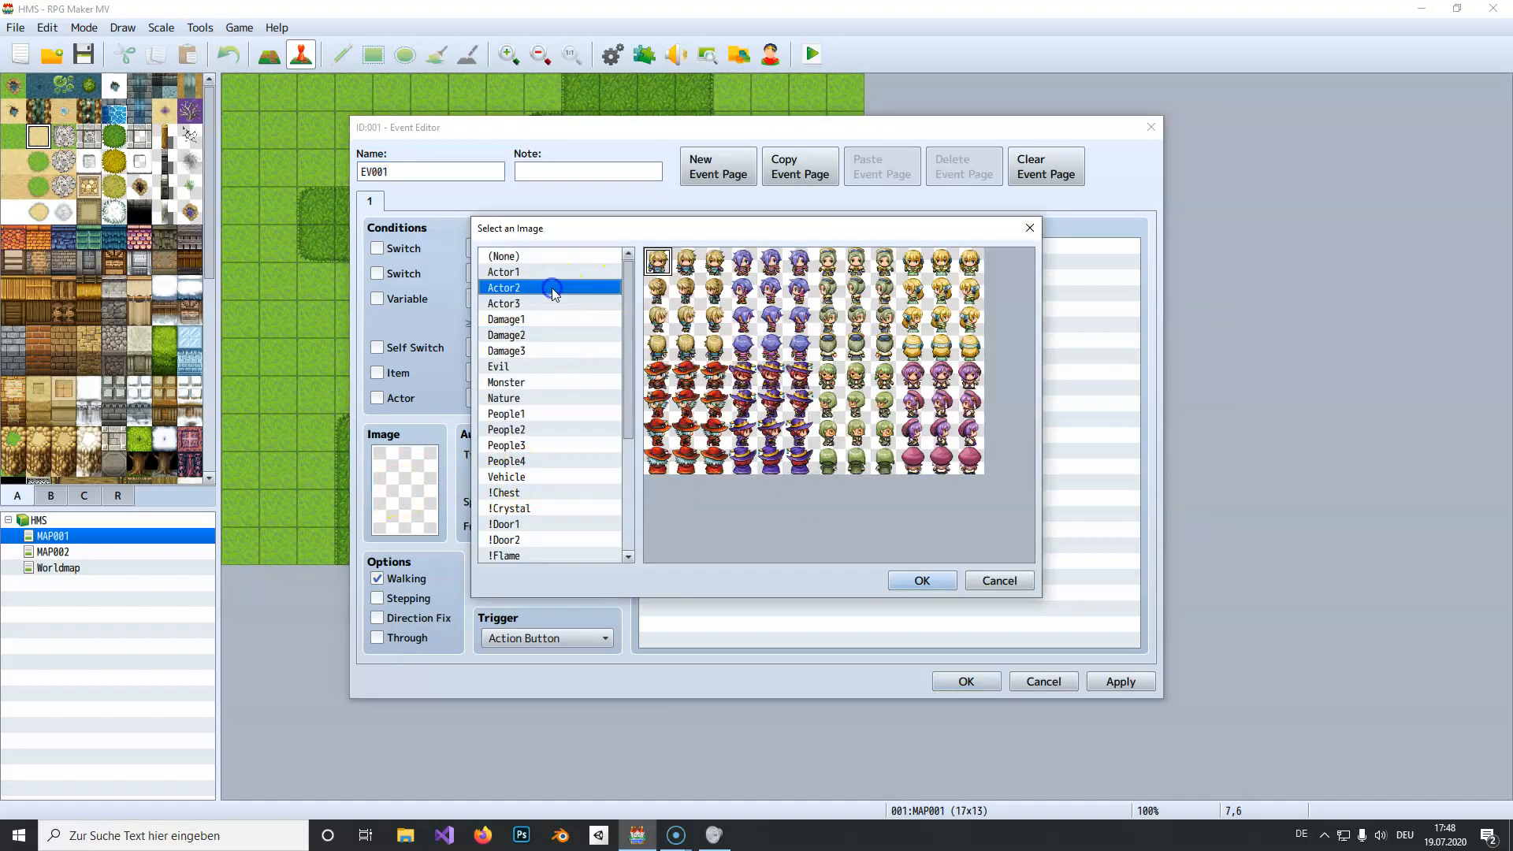
double_click(685, 287)
- Add a Change Skill command to the event that makes actor 0001 learn the skill 0011 Fly
double_click(760, 361)
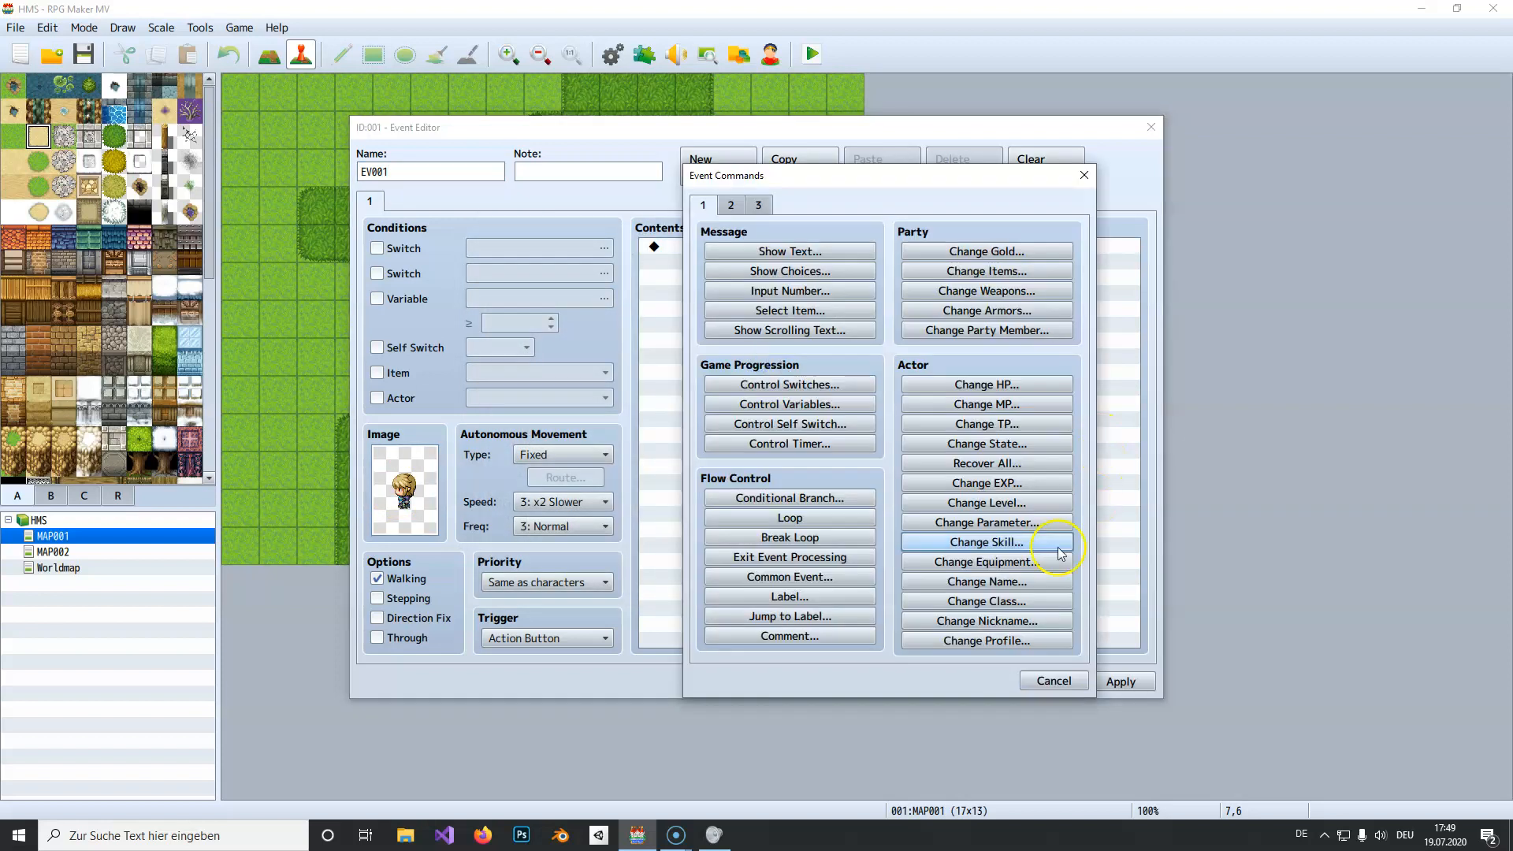
left_click(1022, 544)
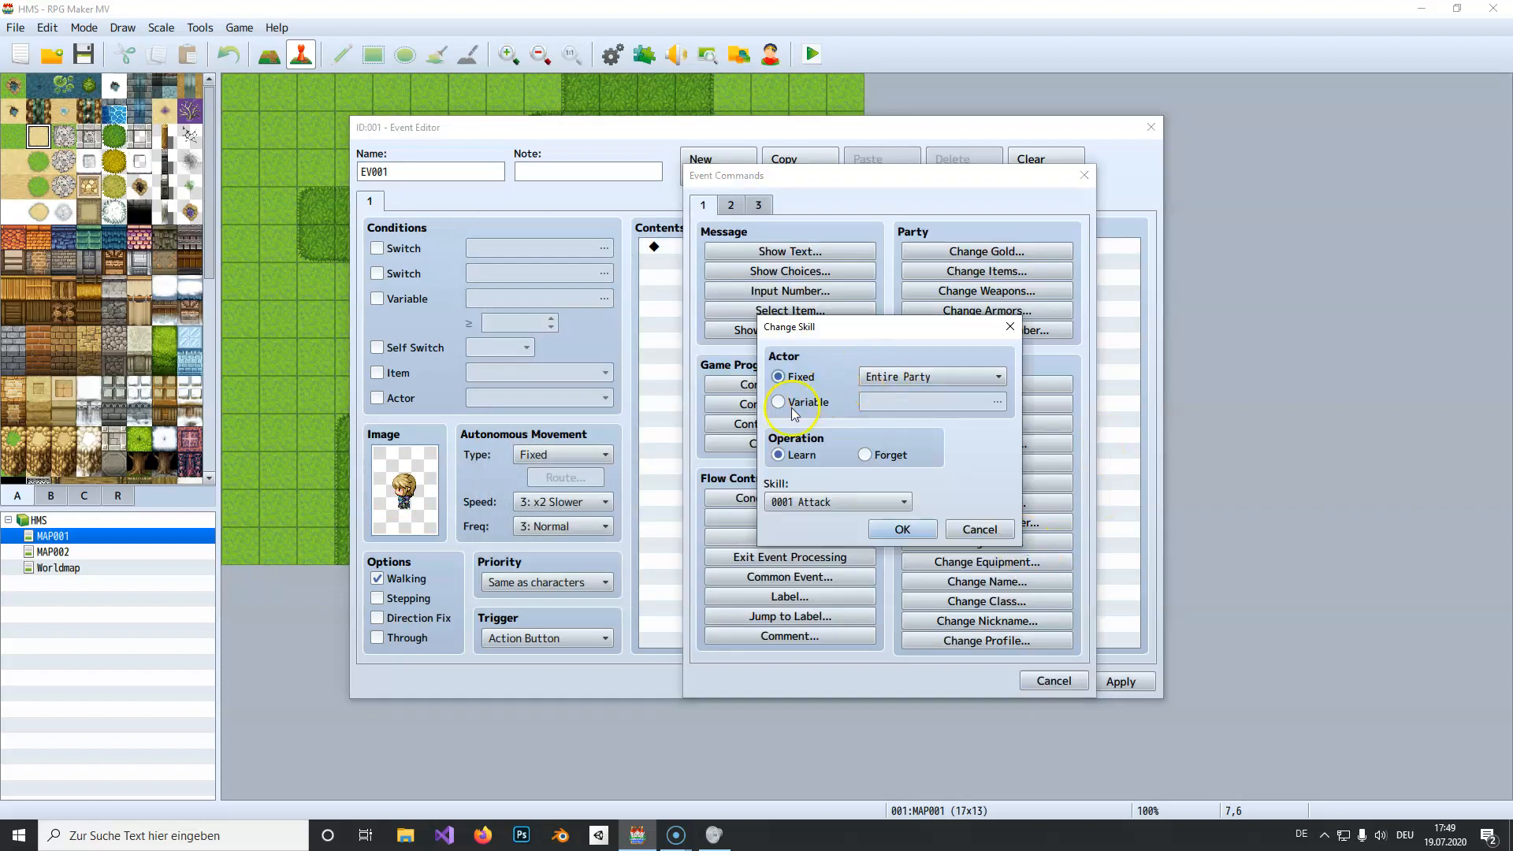
left_click(896, 376)
left_click(900, 411)
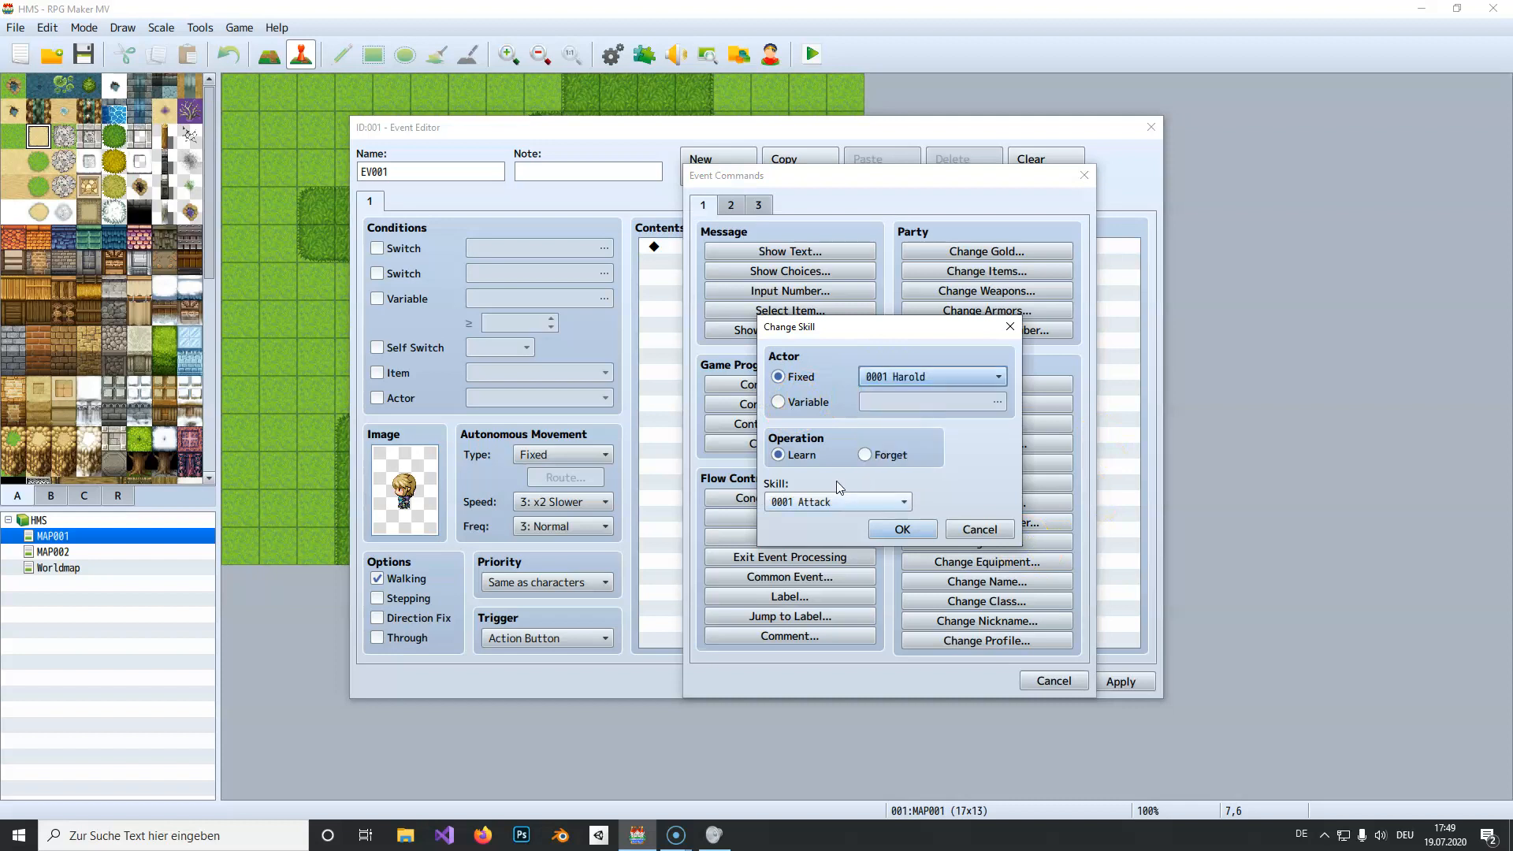
left_click(816, 504)
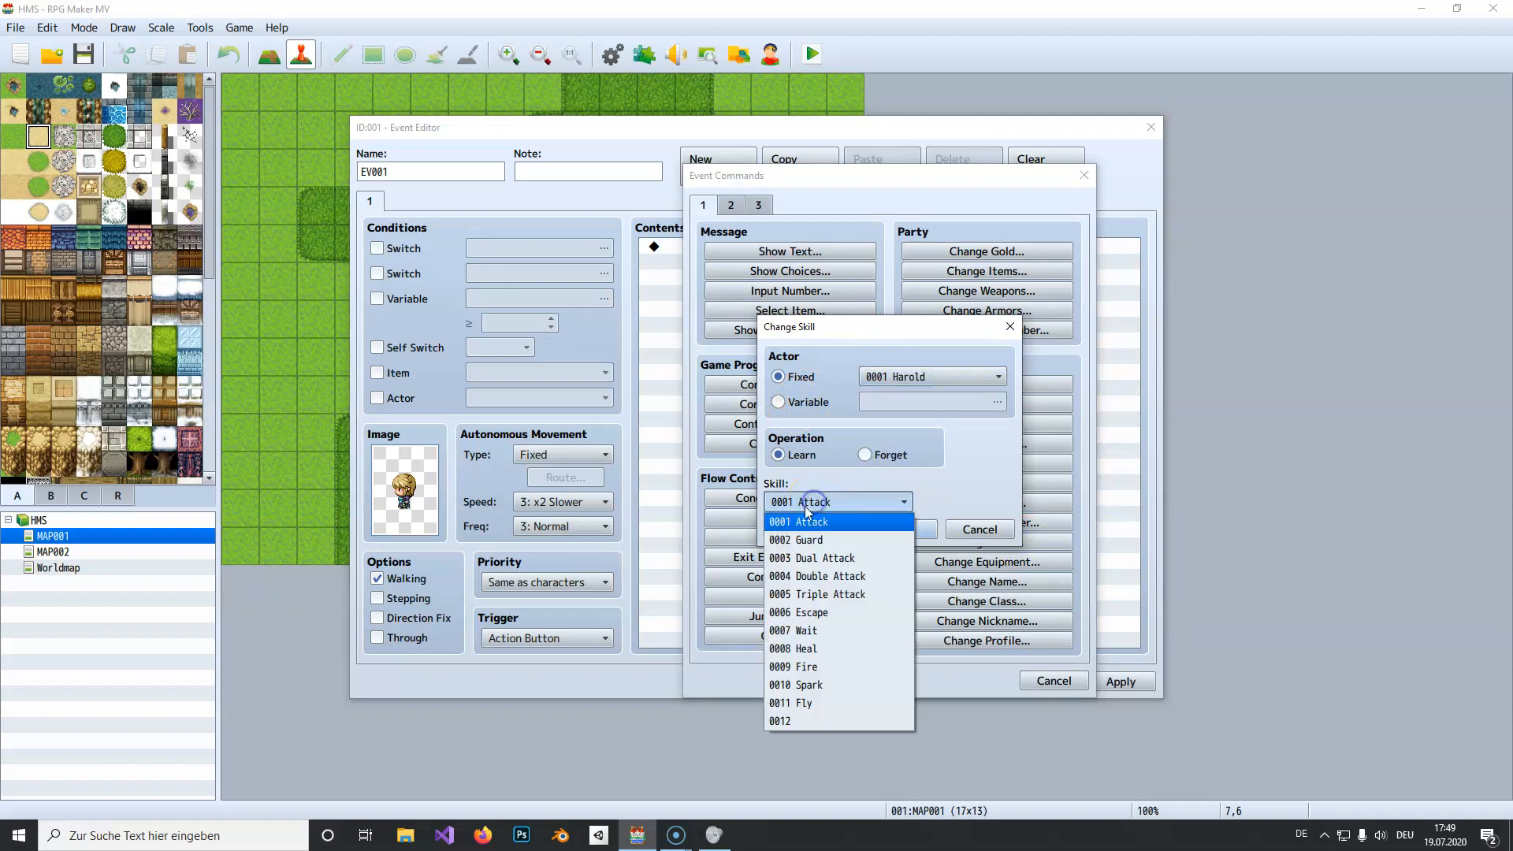
left_click(809, 708)
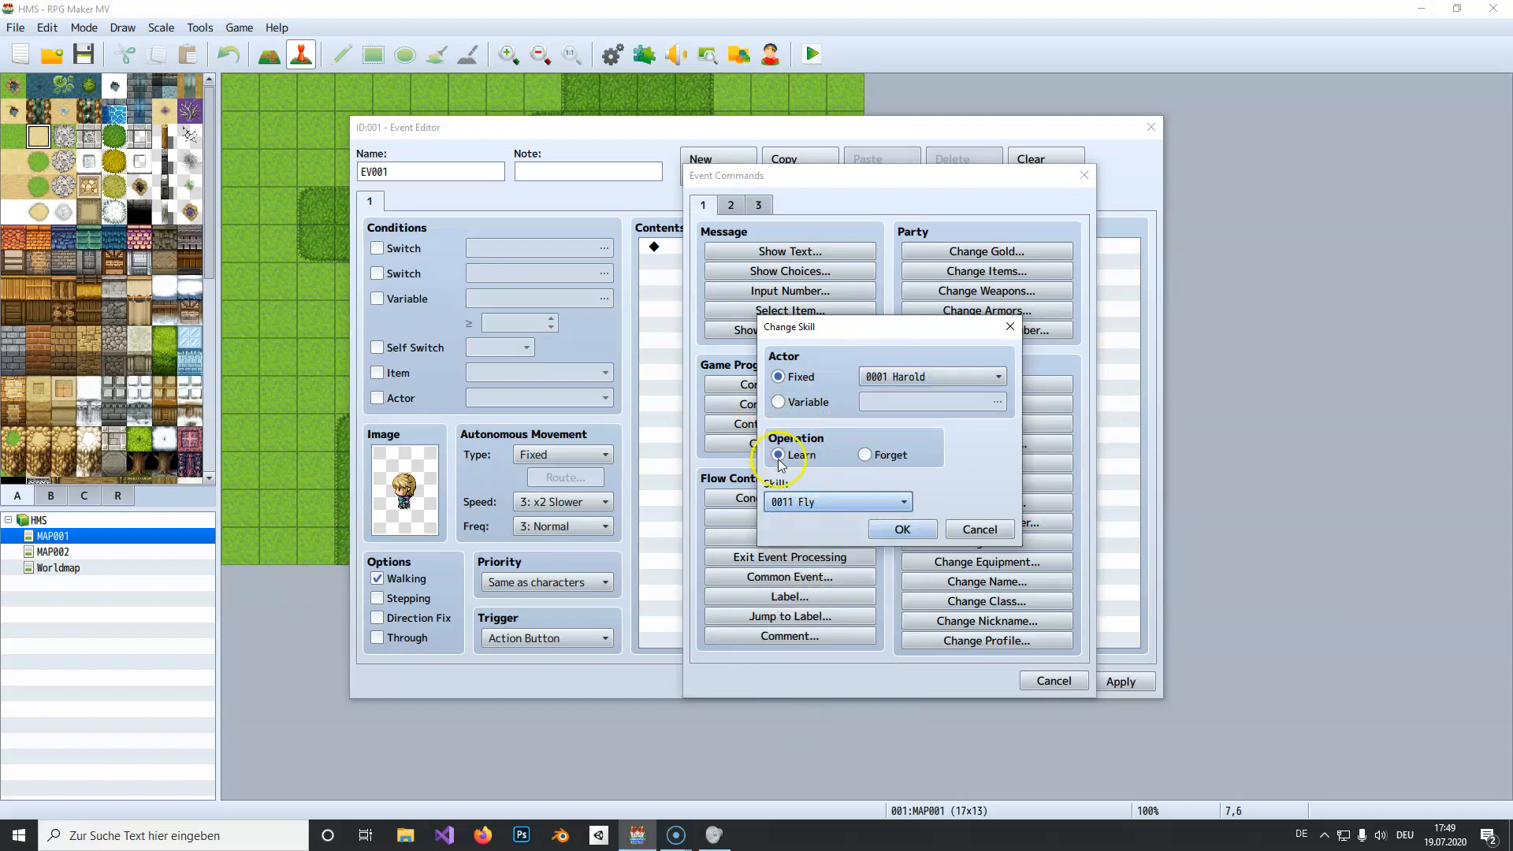
left_click(903, 529)
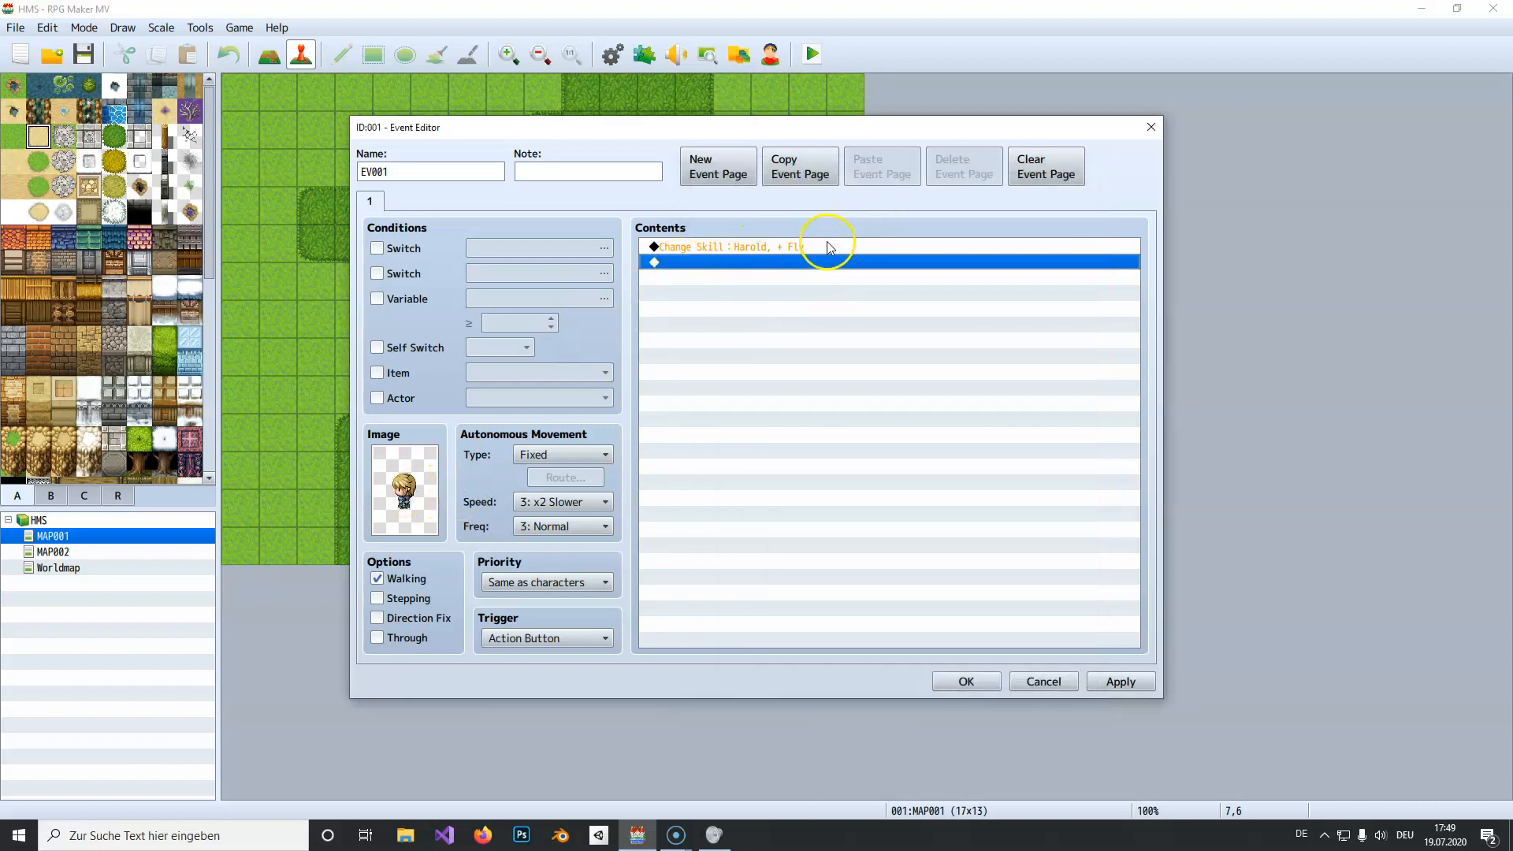
- Close the event without keeping it, discarding its changes
left_click(1042, 680)
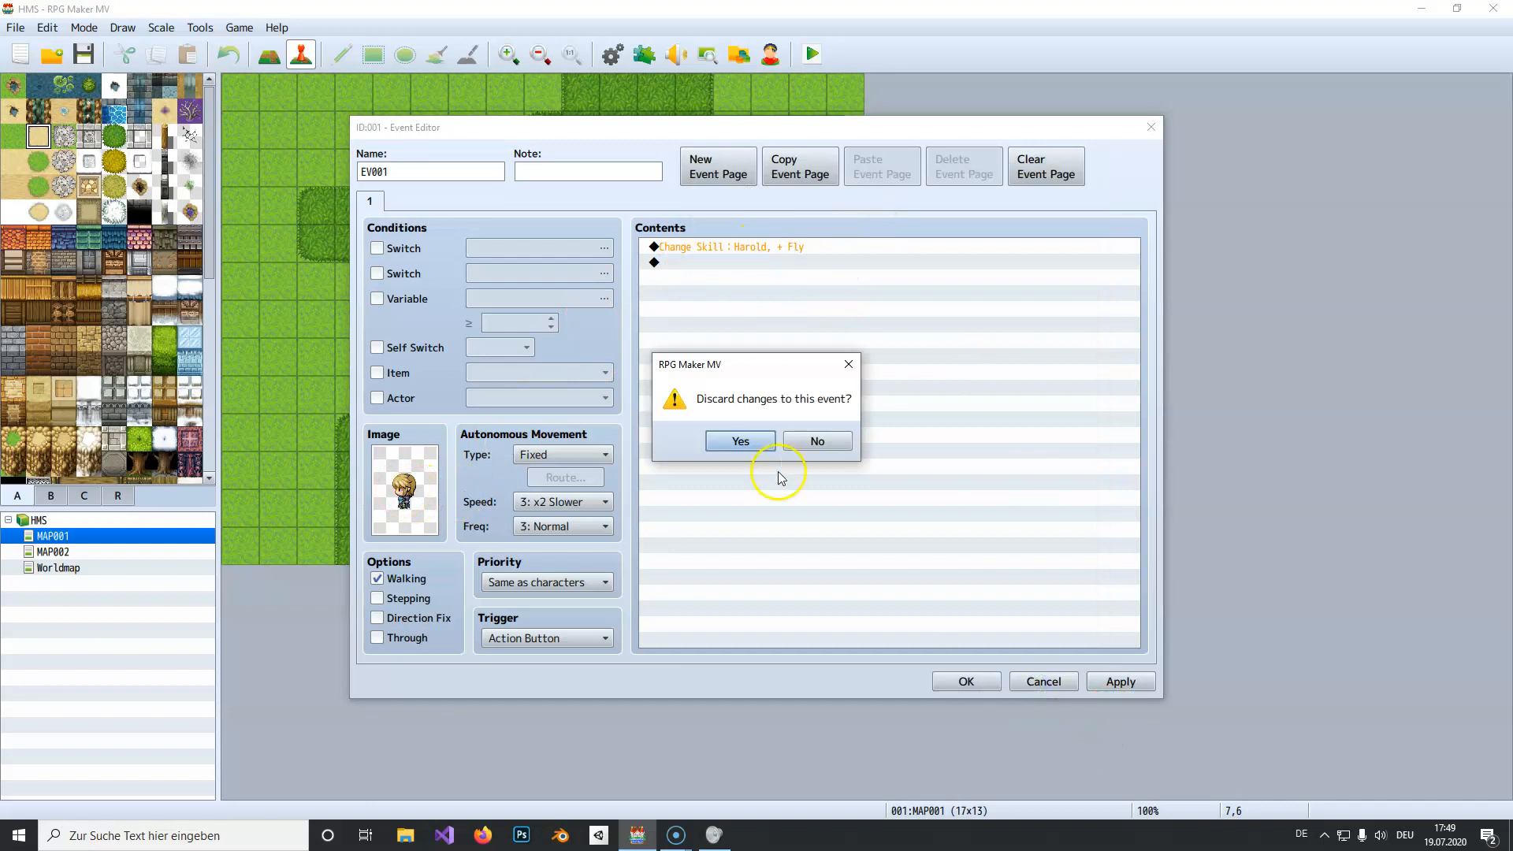
left_click(813, 442)
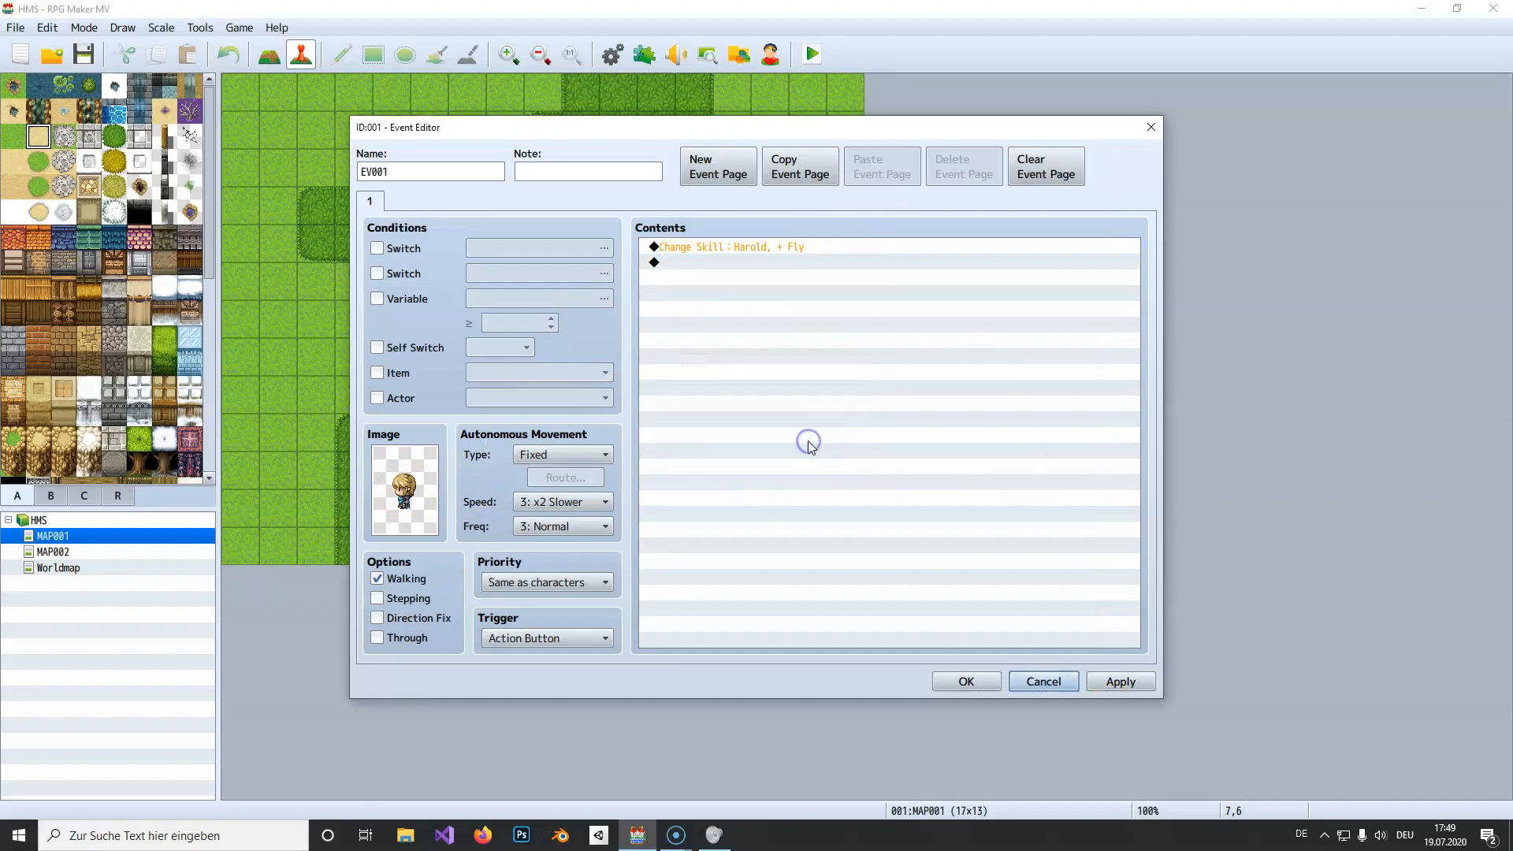
left_click(1045, 682)
left_click(759, 449)
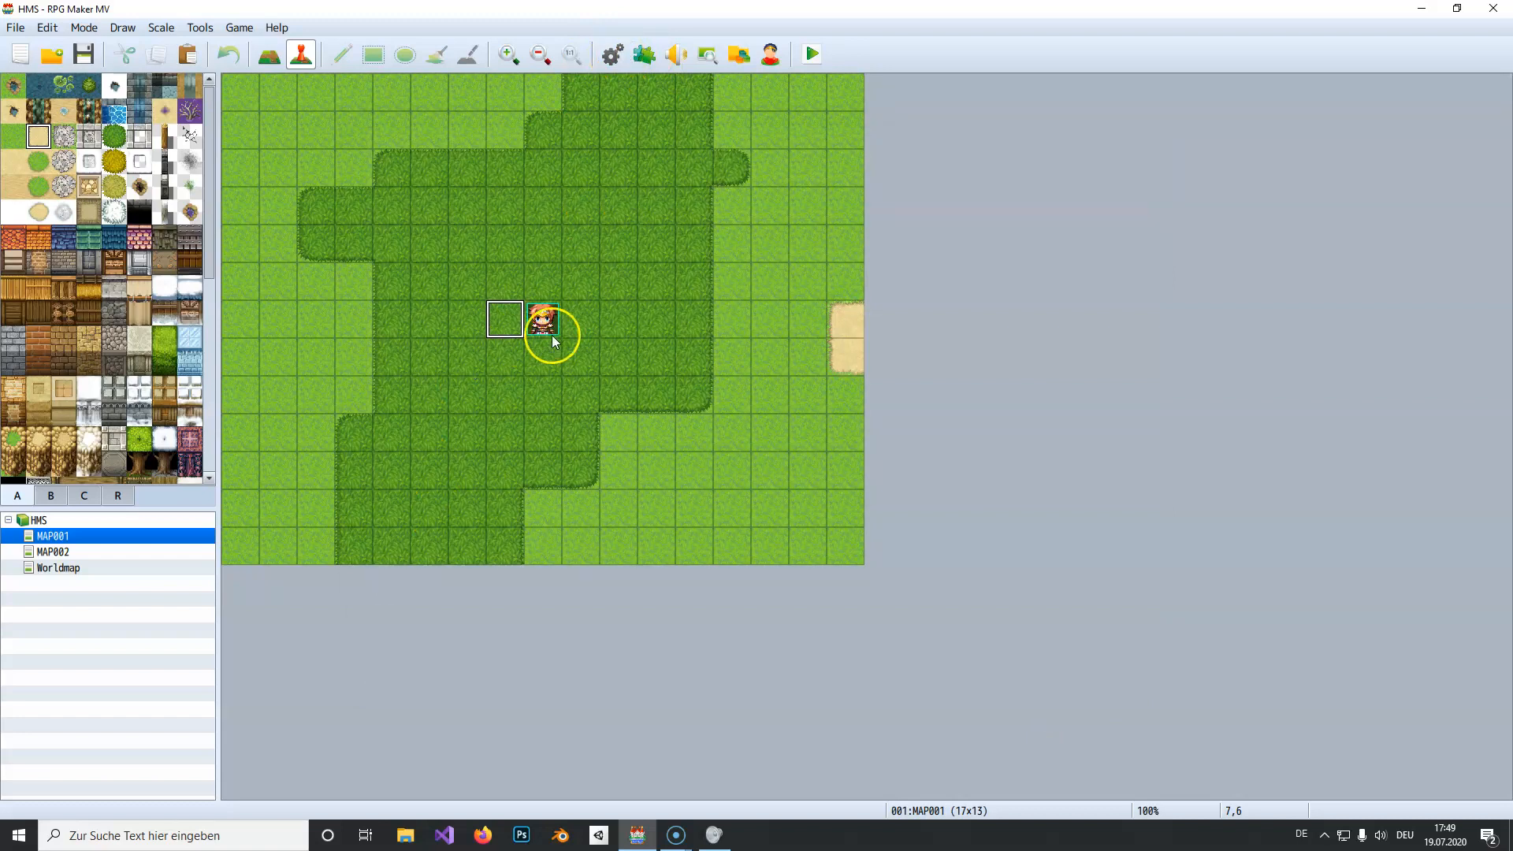
- Save the project changes and launch a playtest with a new game
left_click(534, 319)
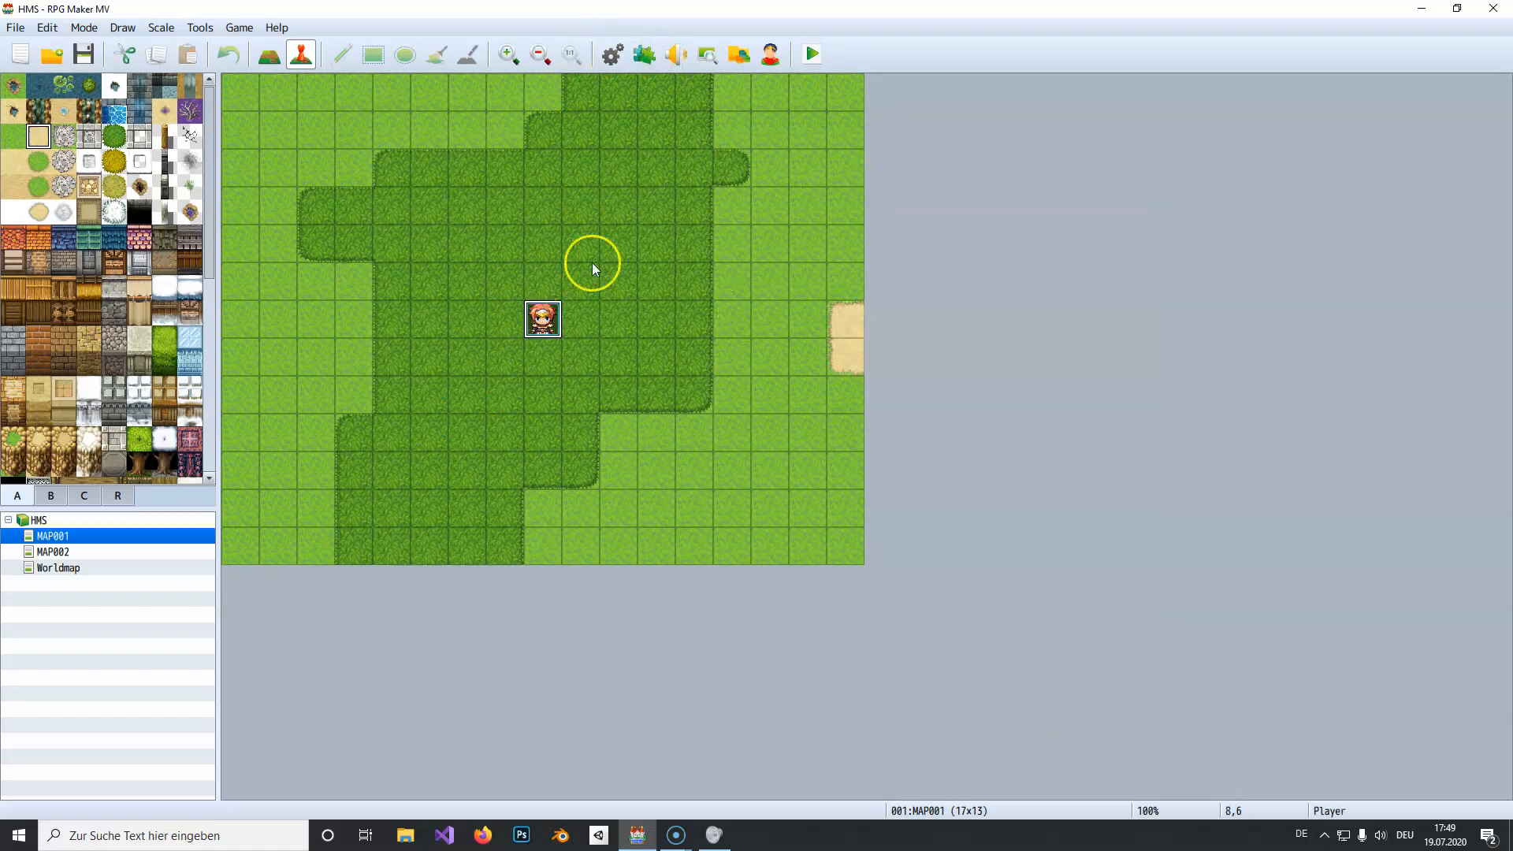
left_click(813, 54)
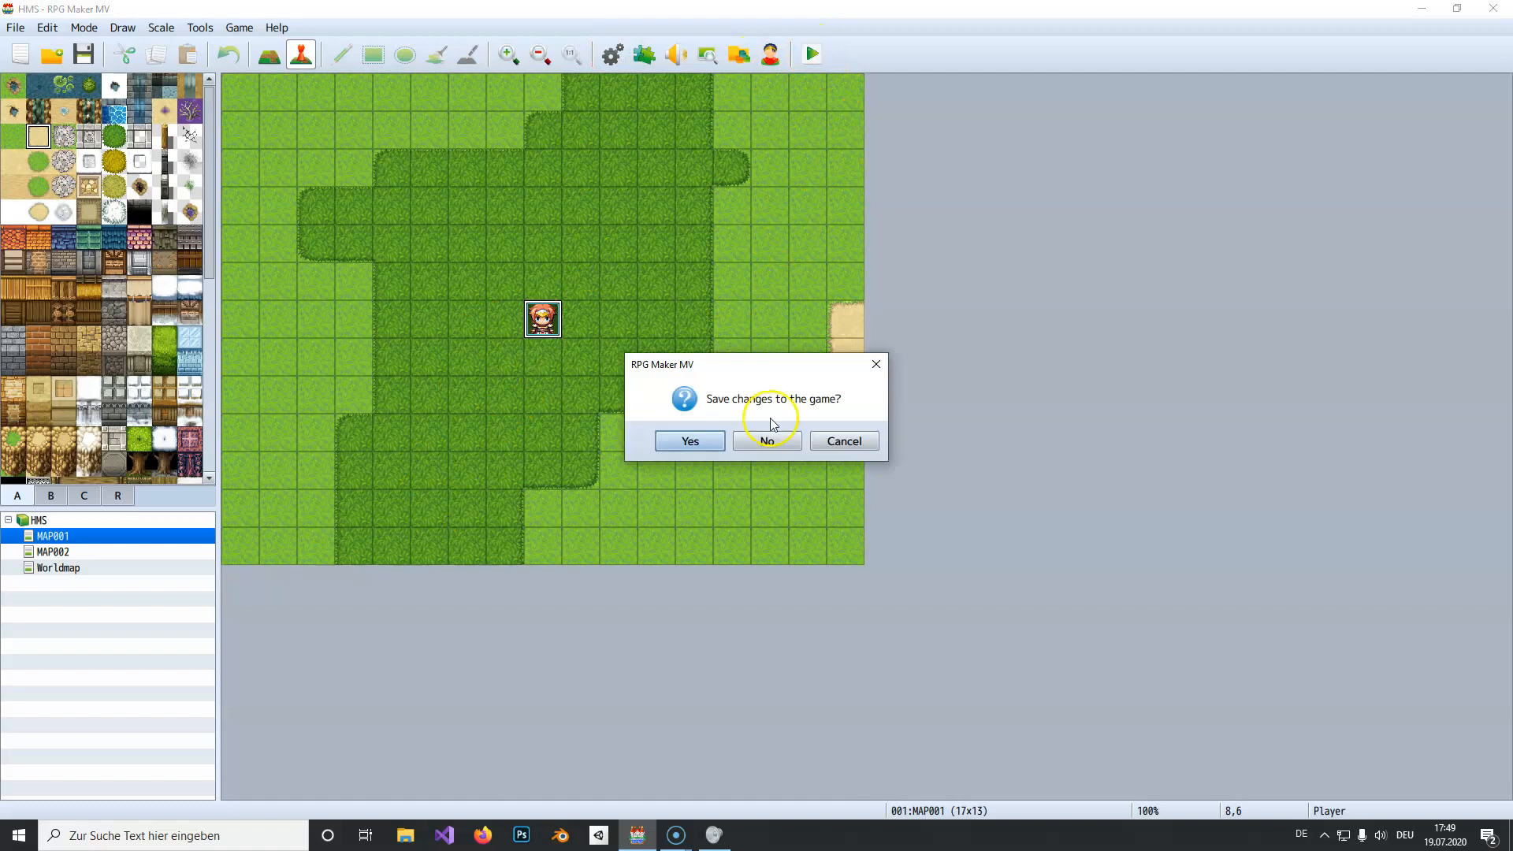
left_click(679, 439)
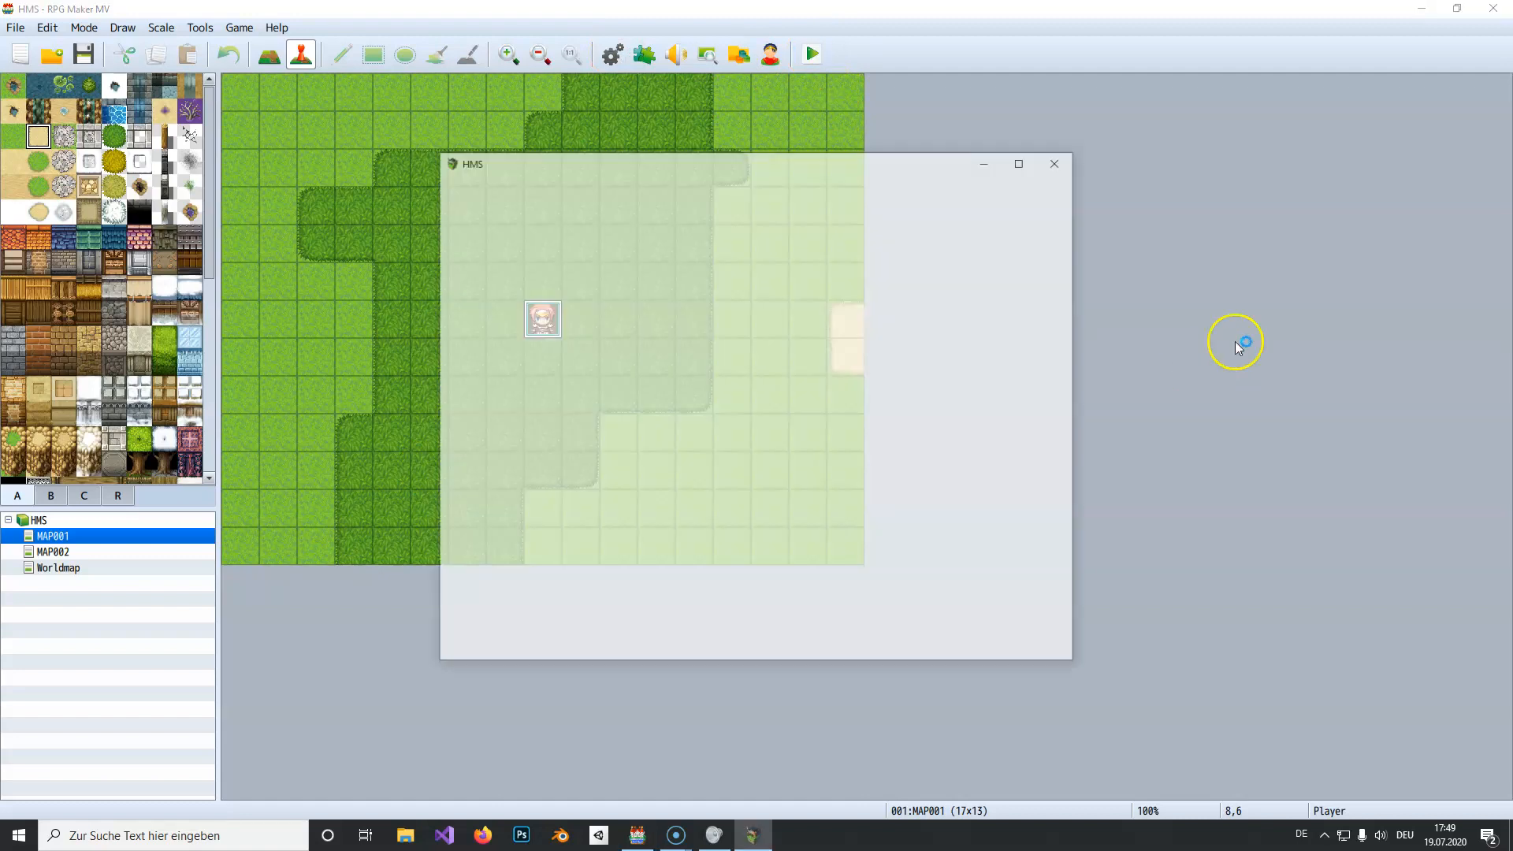
key("Return")
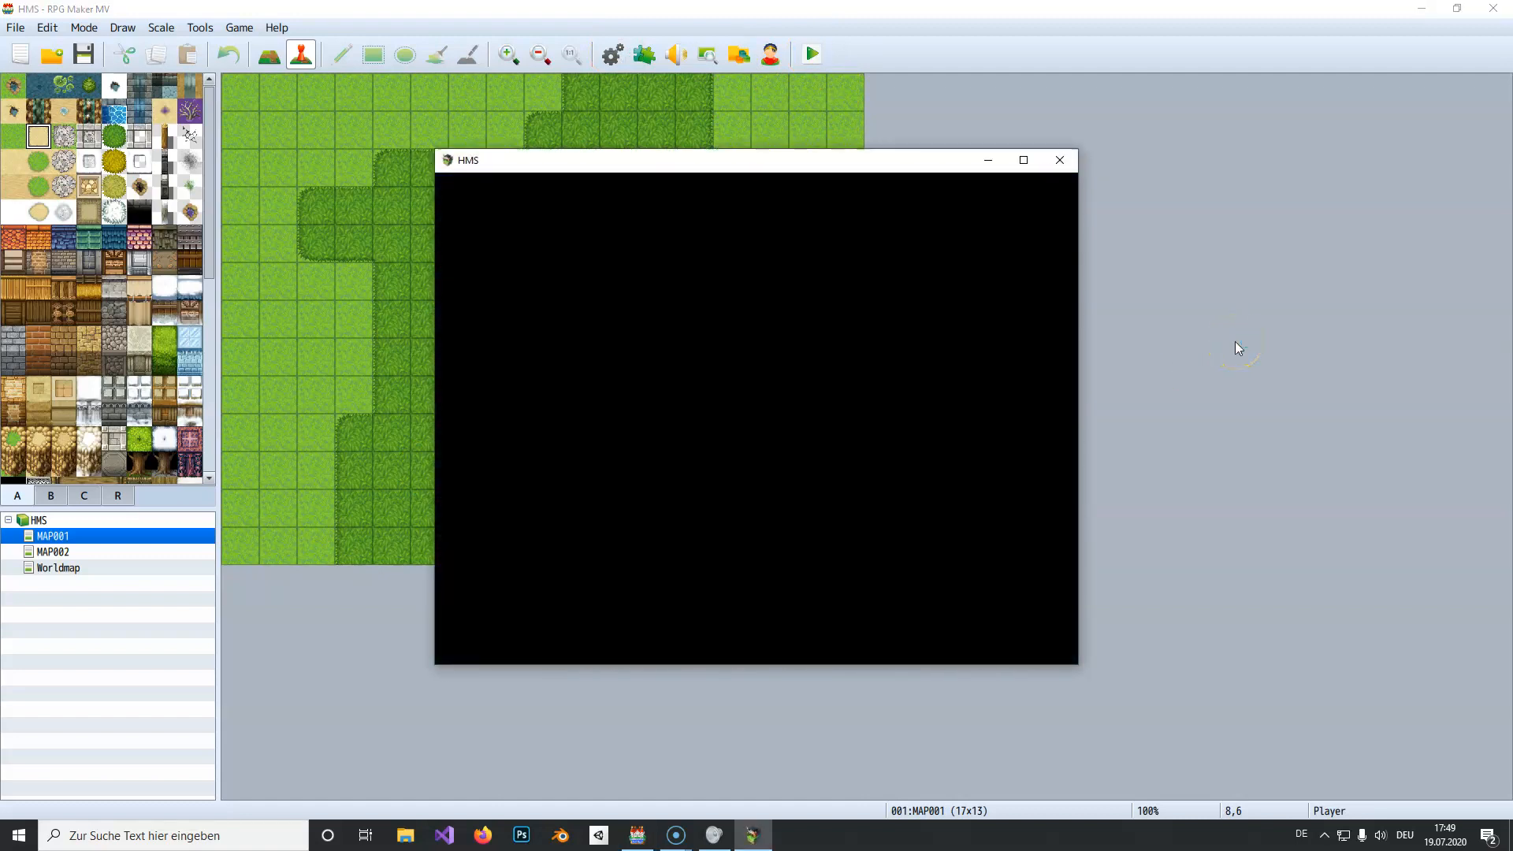
- Look up Fly among the first actor's Magic skills in the in-game menu, and close the playtest
key("Escape")
key("Down")
key("Return")
key("Return")
key("Return")
key("Down")
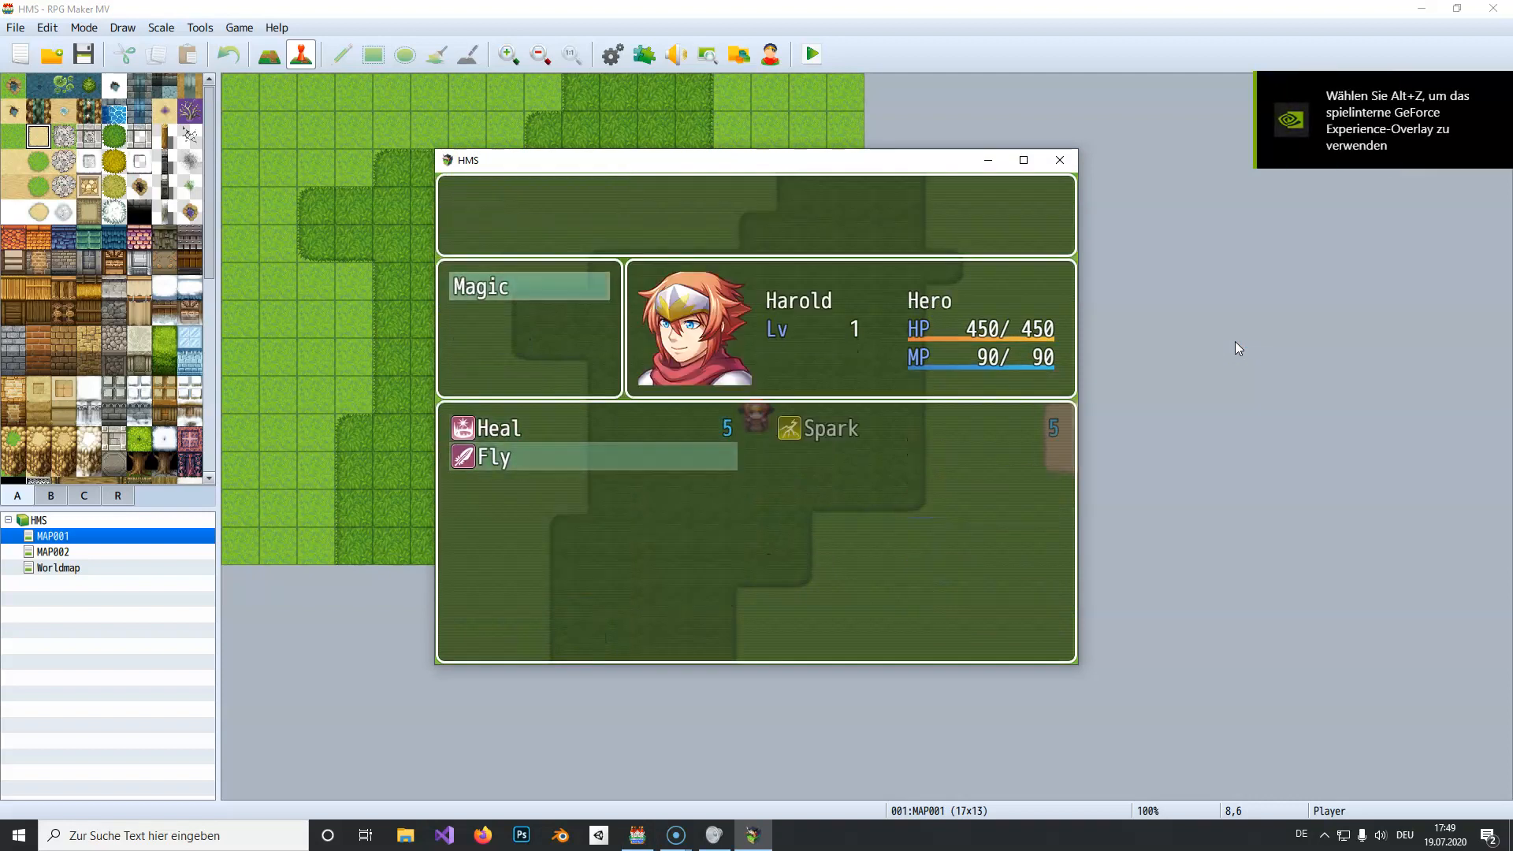
left_click(1062, 161)
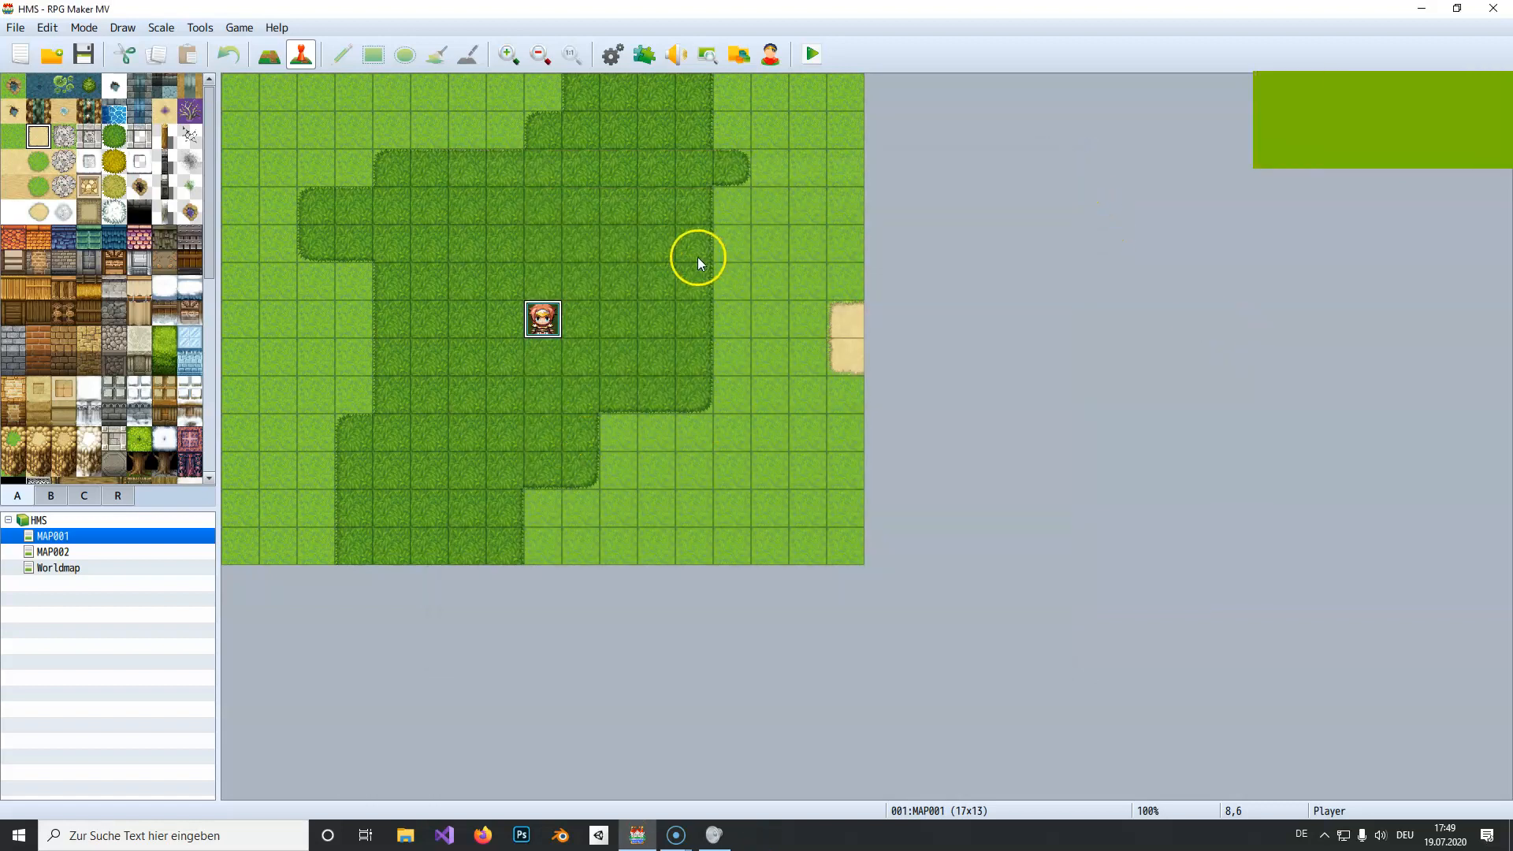
left_click(559, 367)
left_click(551, 314)
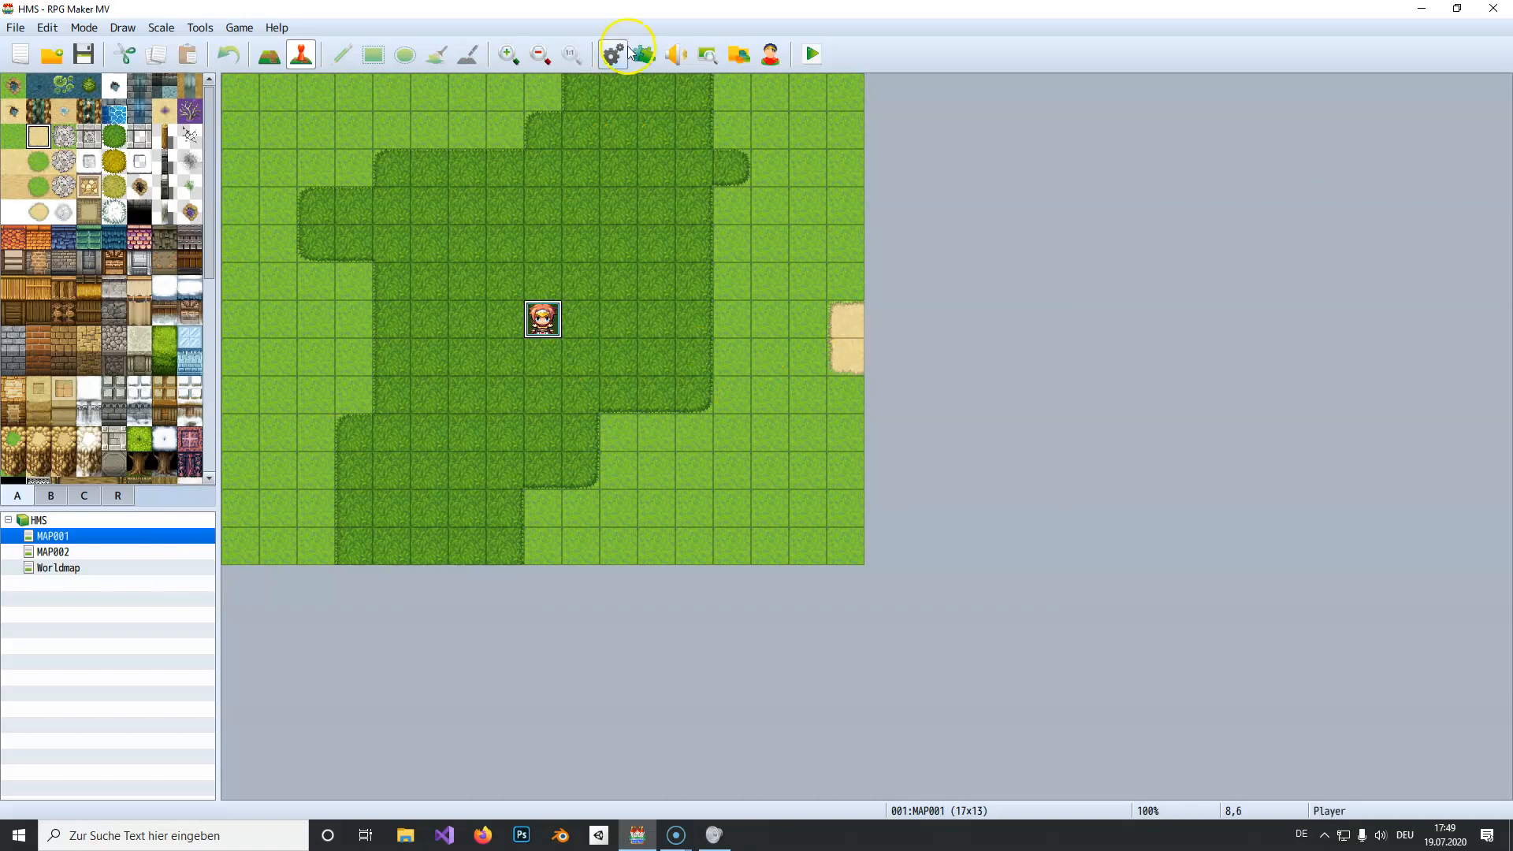
left_click(62, 568)
left_click(73, 536)
left_click(552, 315)
- Name the common event 0001 in the database Fly, after reviewing the Fly skill
left_click(616, 65)
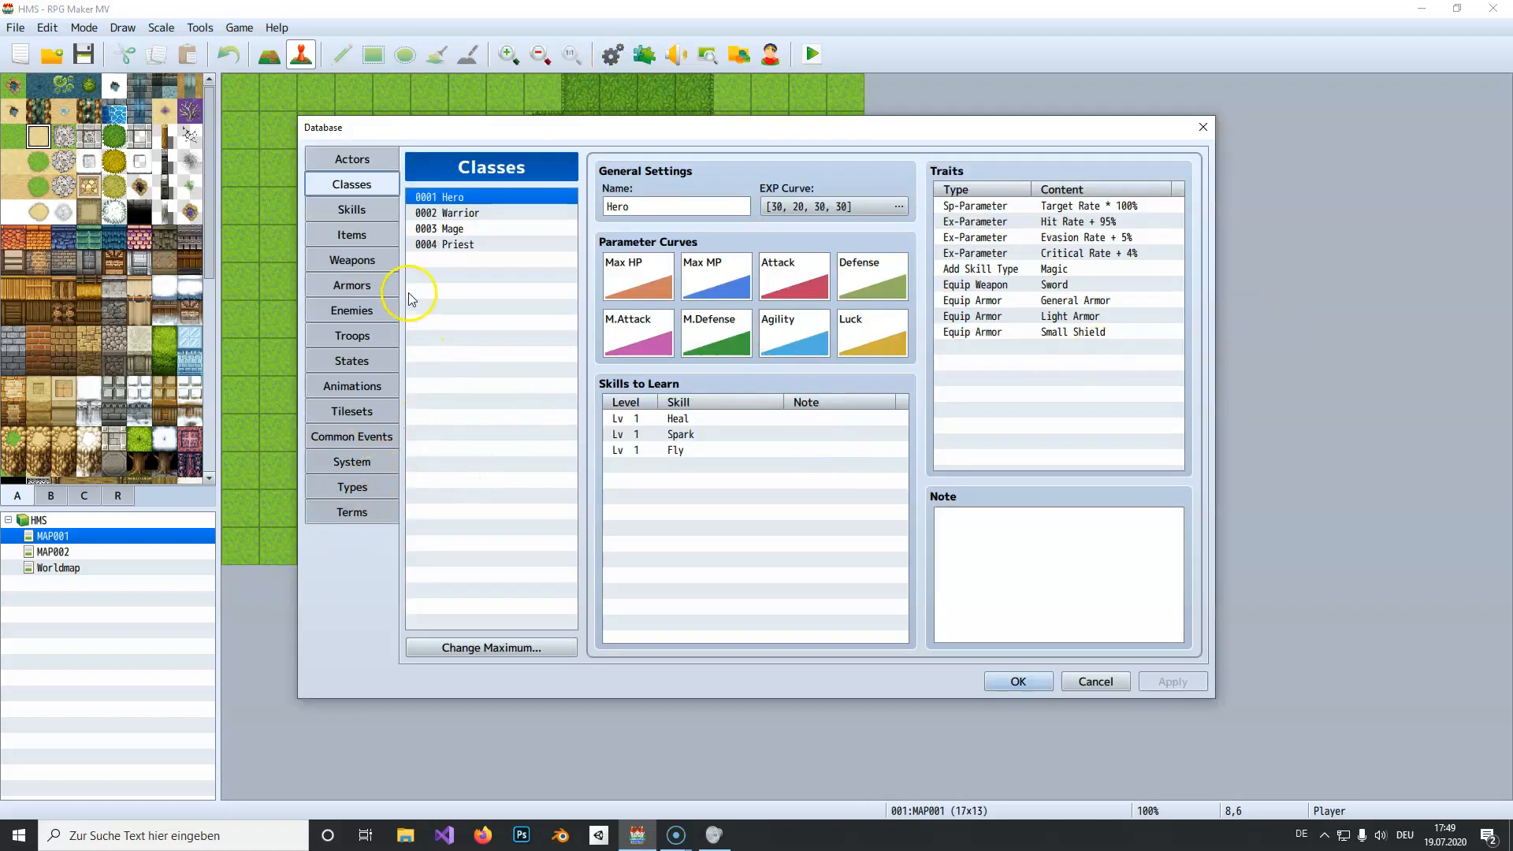
left_click(369, 207)
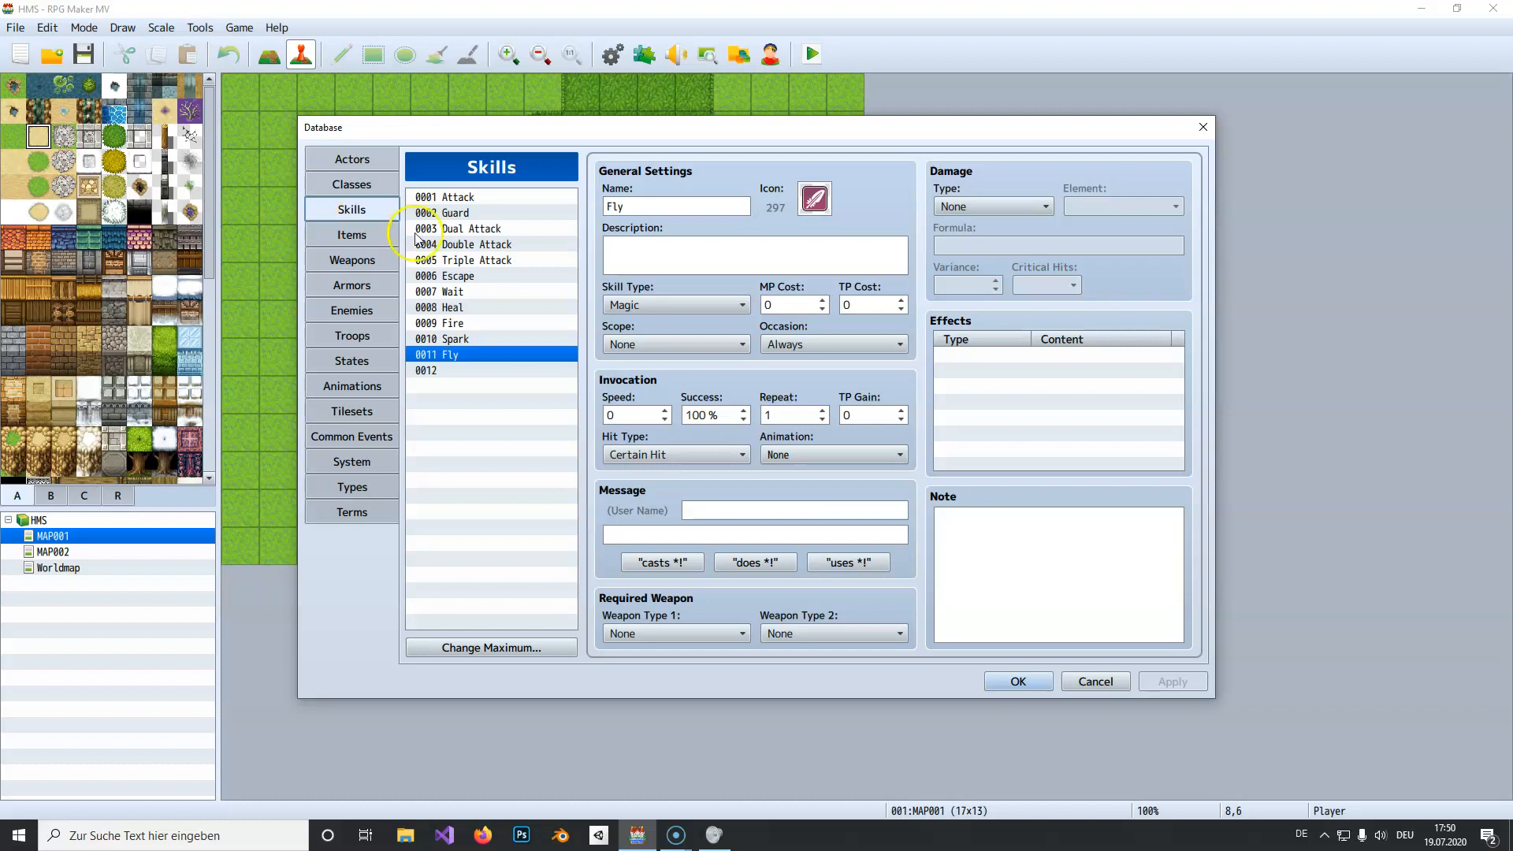
left_click(477, 356)
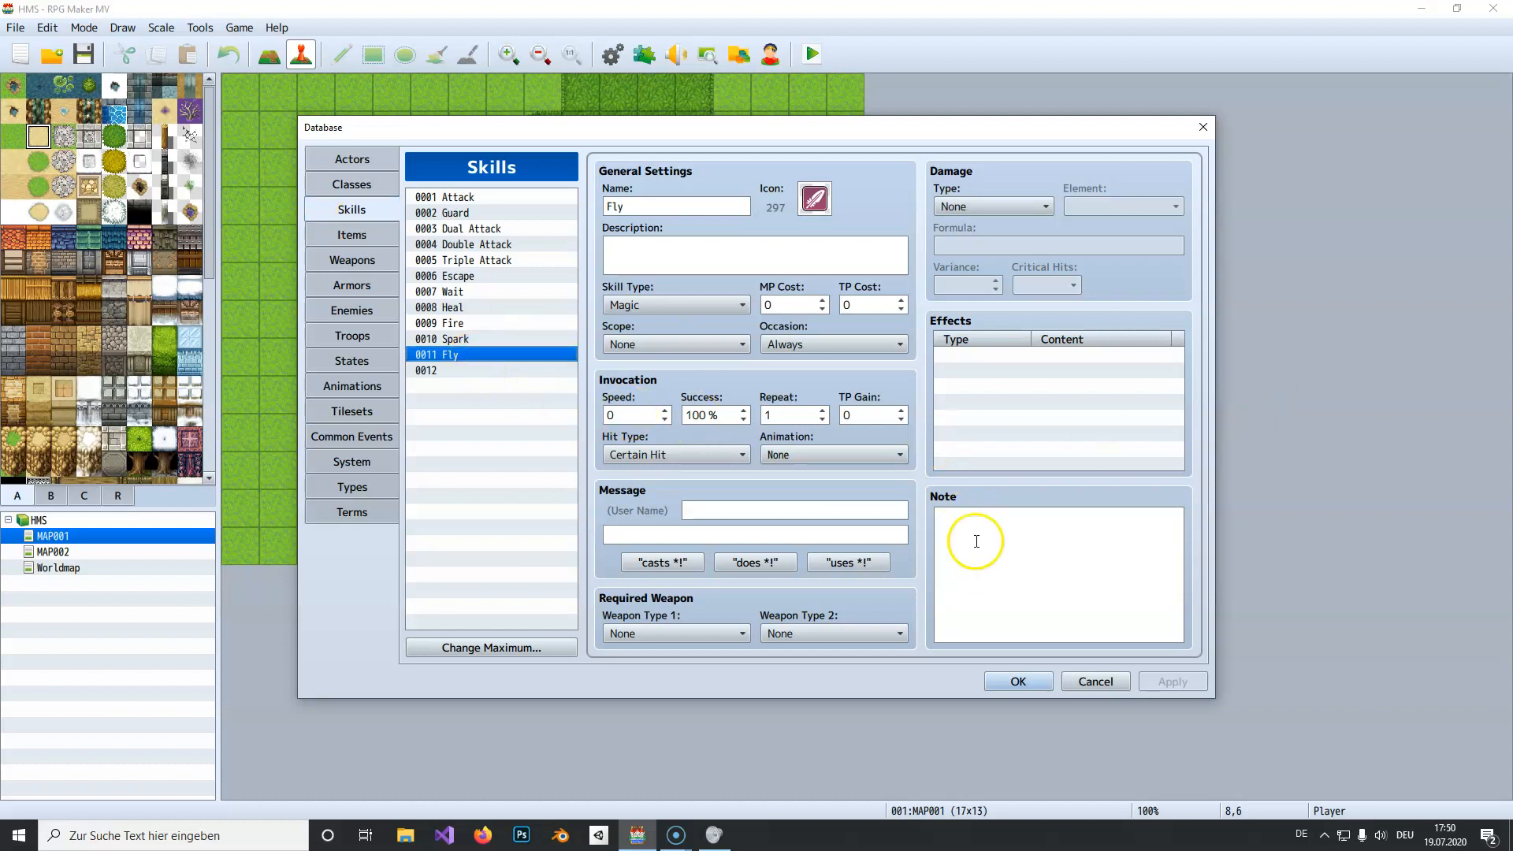
left_click(362, 437)
left_click(675, 206)
type("Fly")
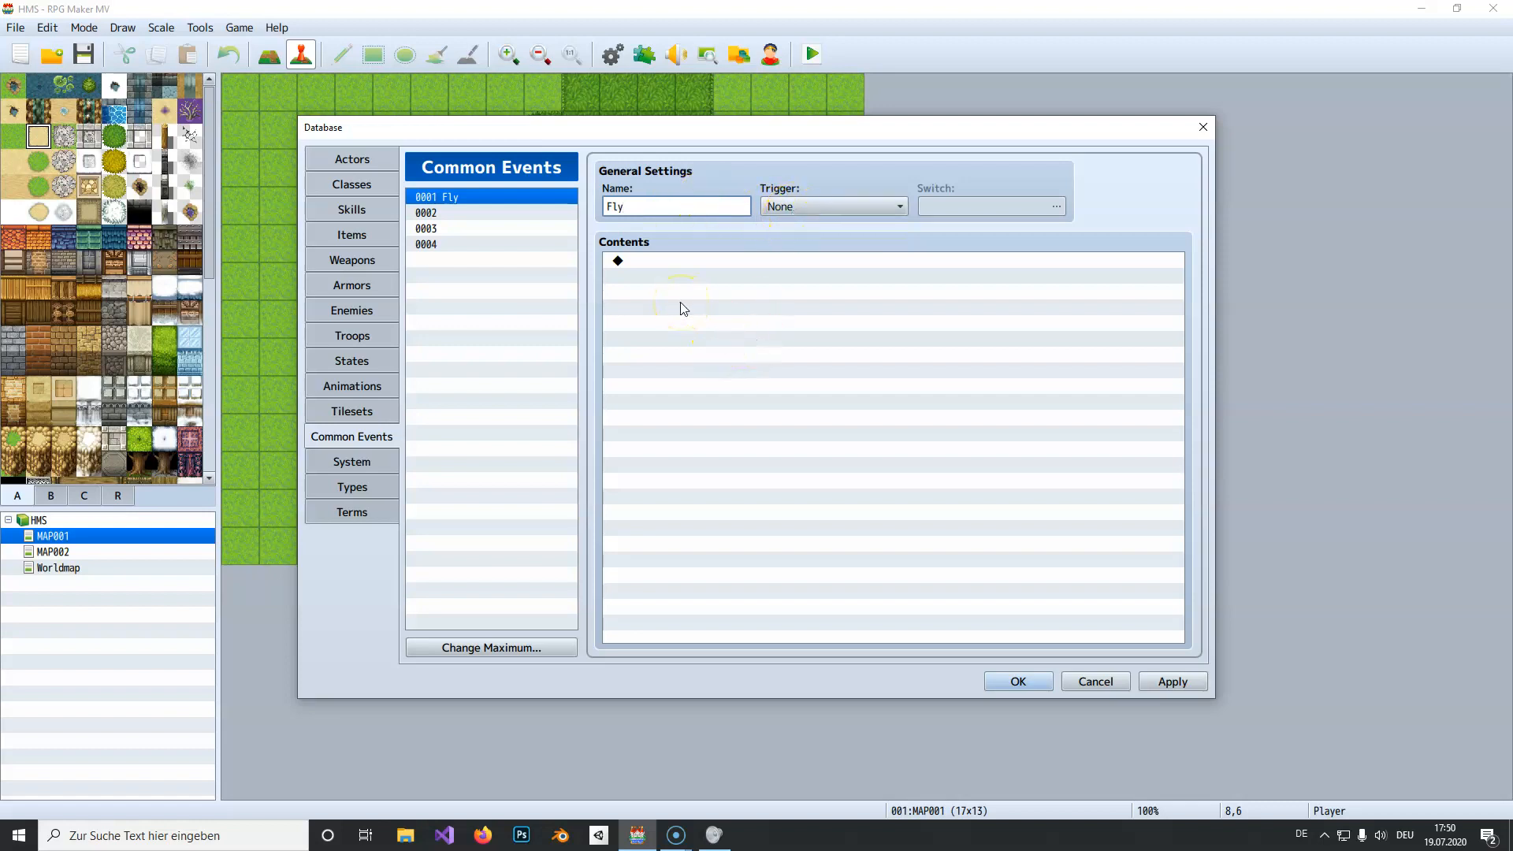
- Add a Common Event effect to the Fly skill that calls the Fly common event
left_click(361, 234)
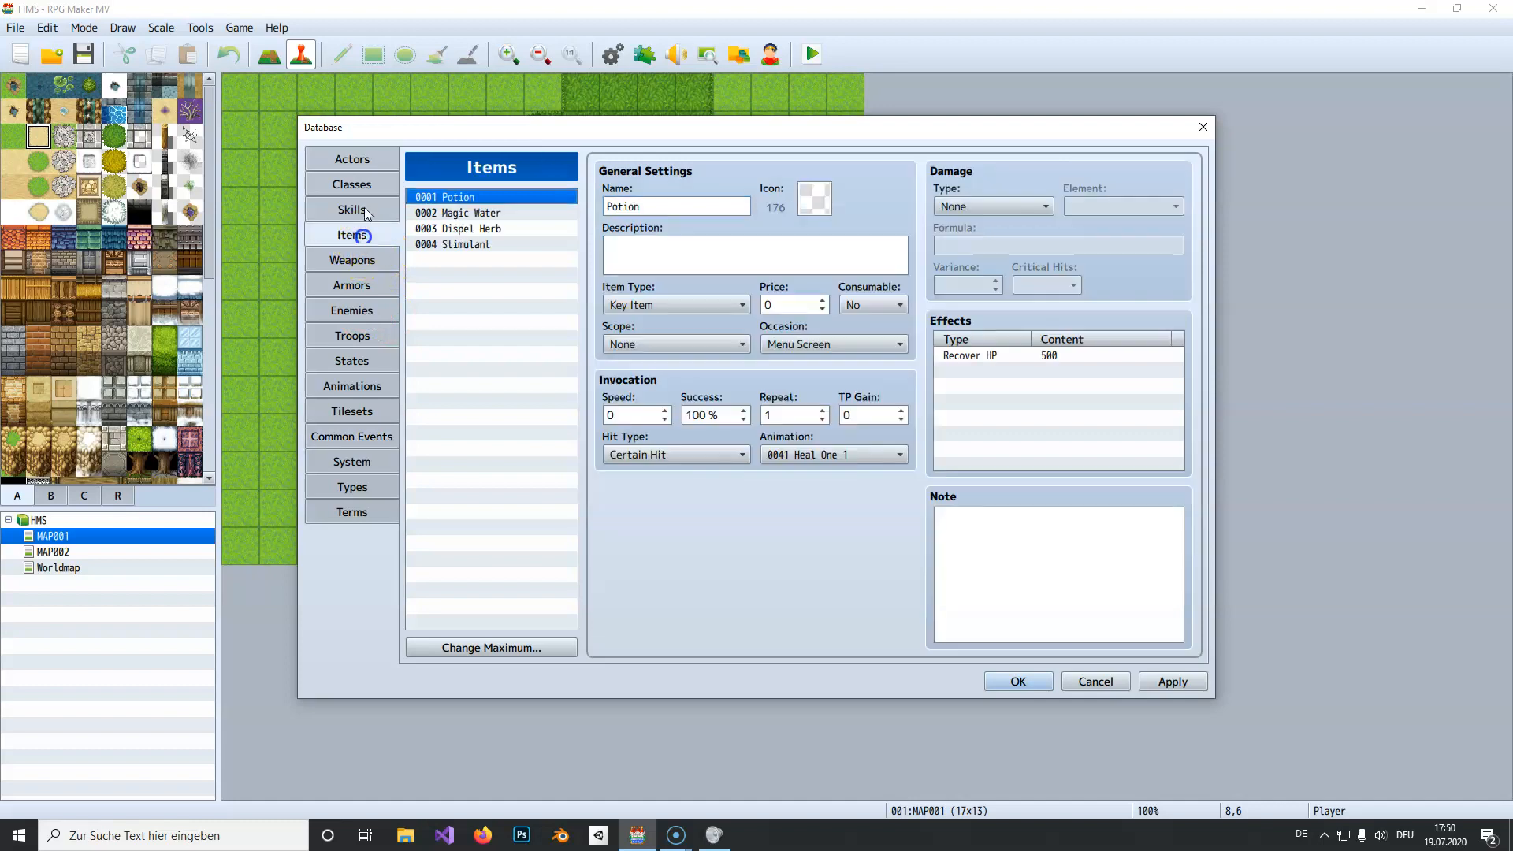
left_click(364, 210)
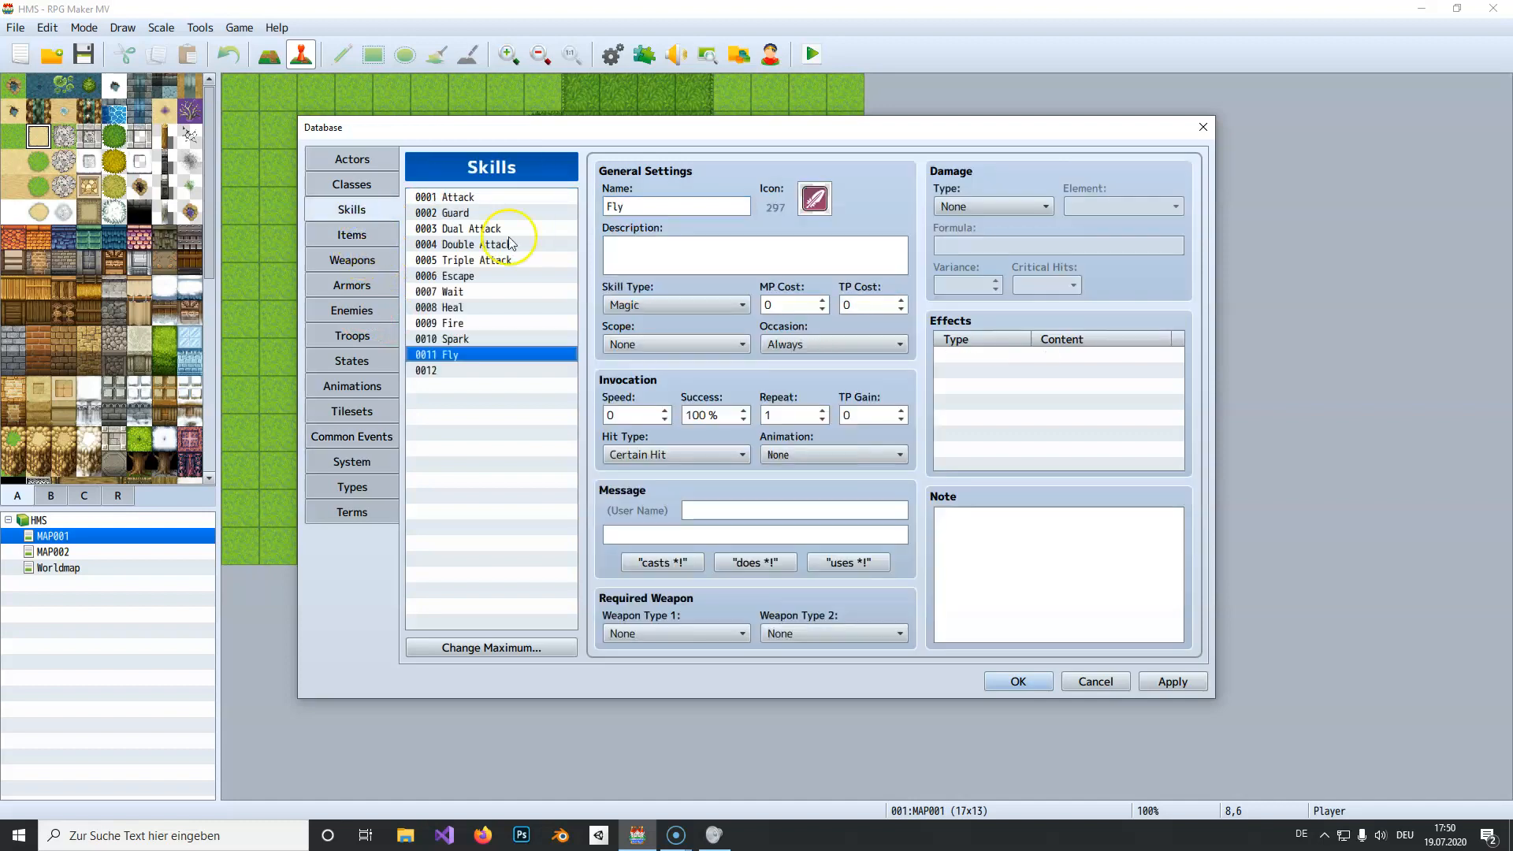
left_click(1011, 425)
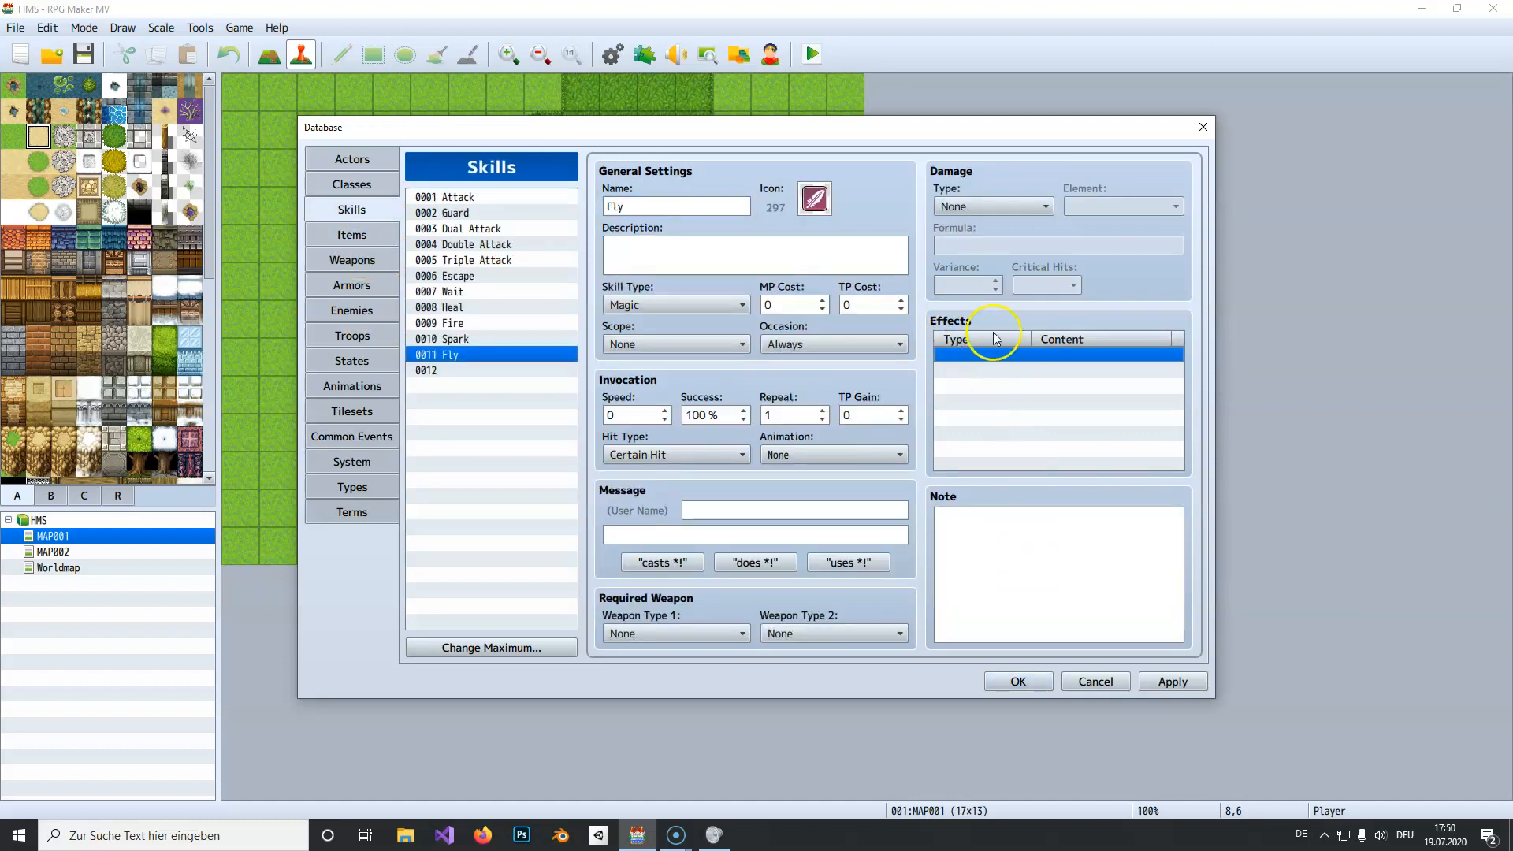
double_click(987, 356)
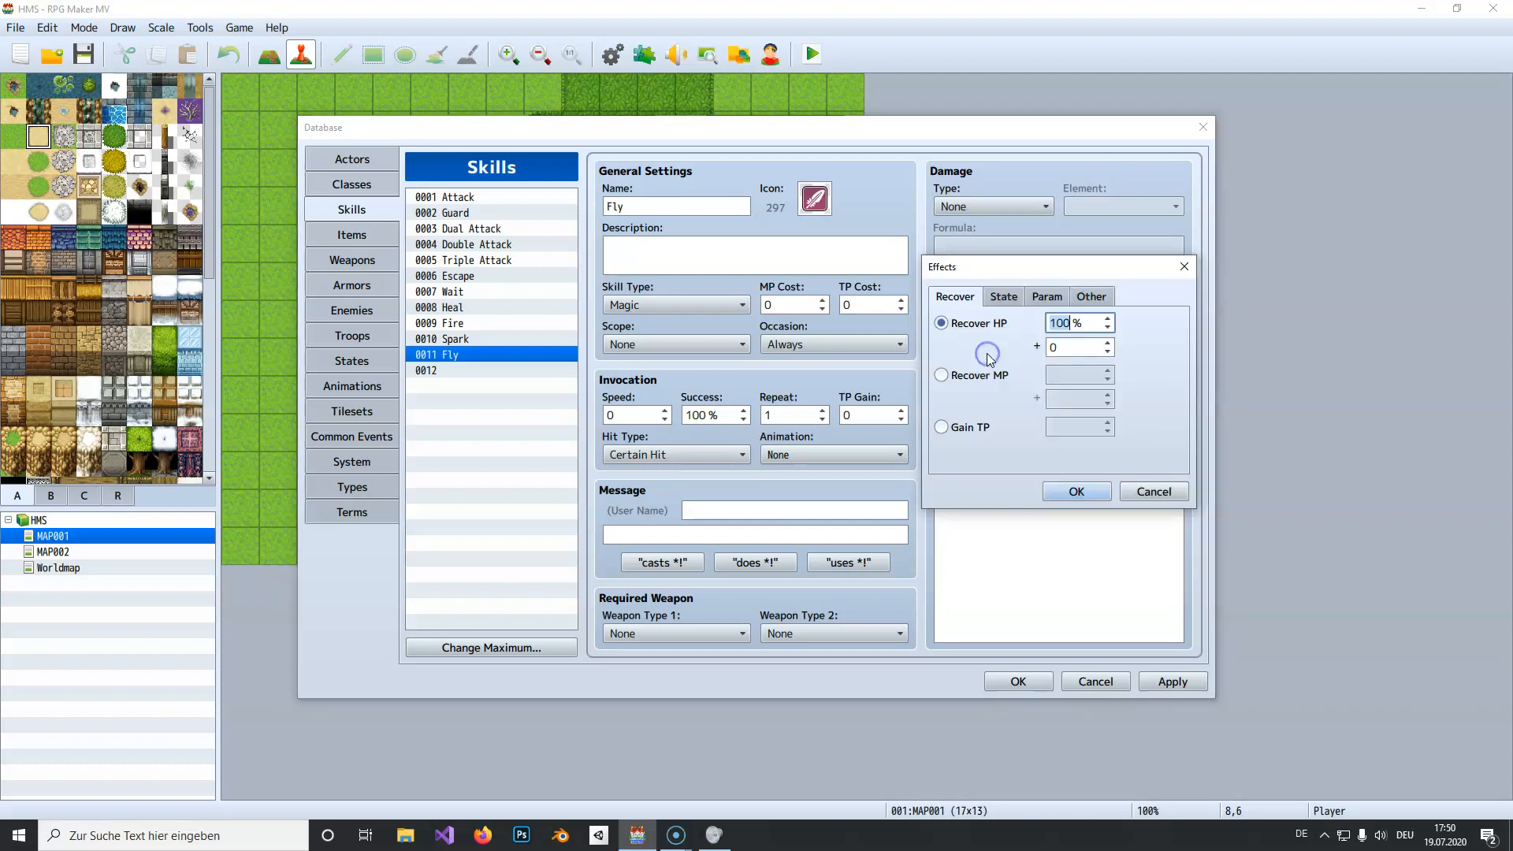
left_click(1095, 297)
left_click(977, 436)
left_click(1103, 431)
left_click(1102, 451)
left_click(1080, 493)
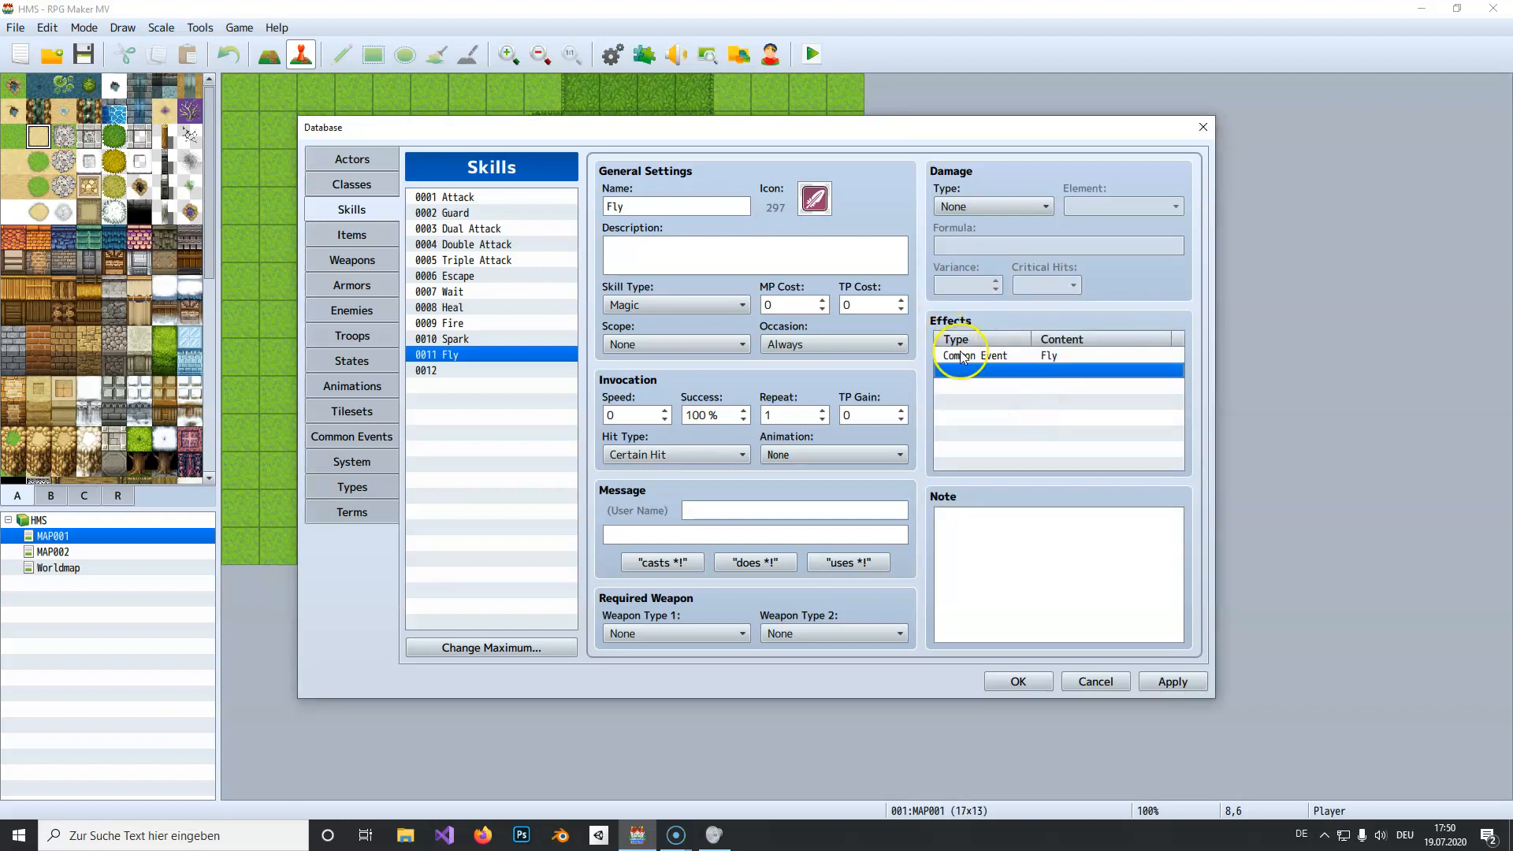
left_click(964, 354)
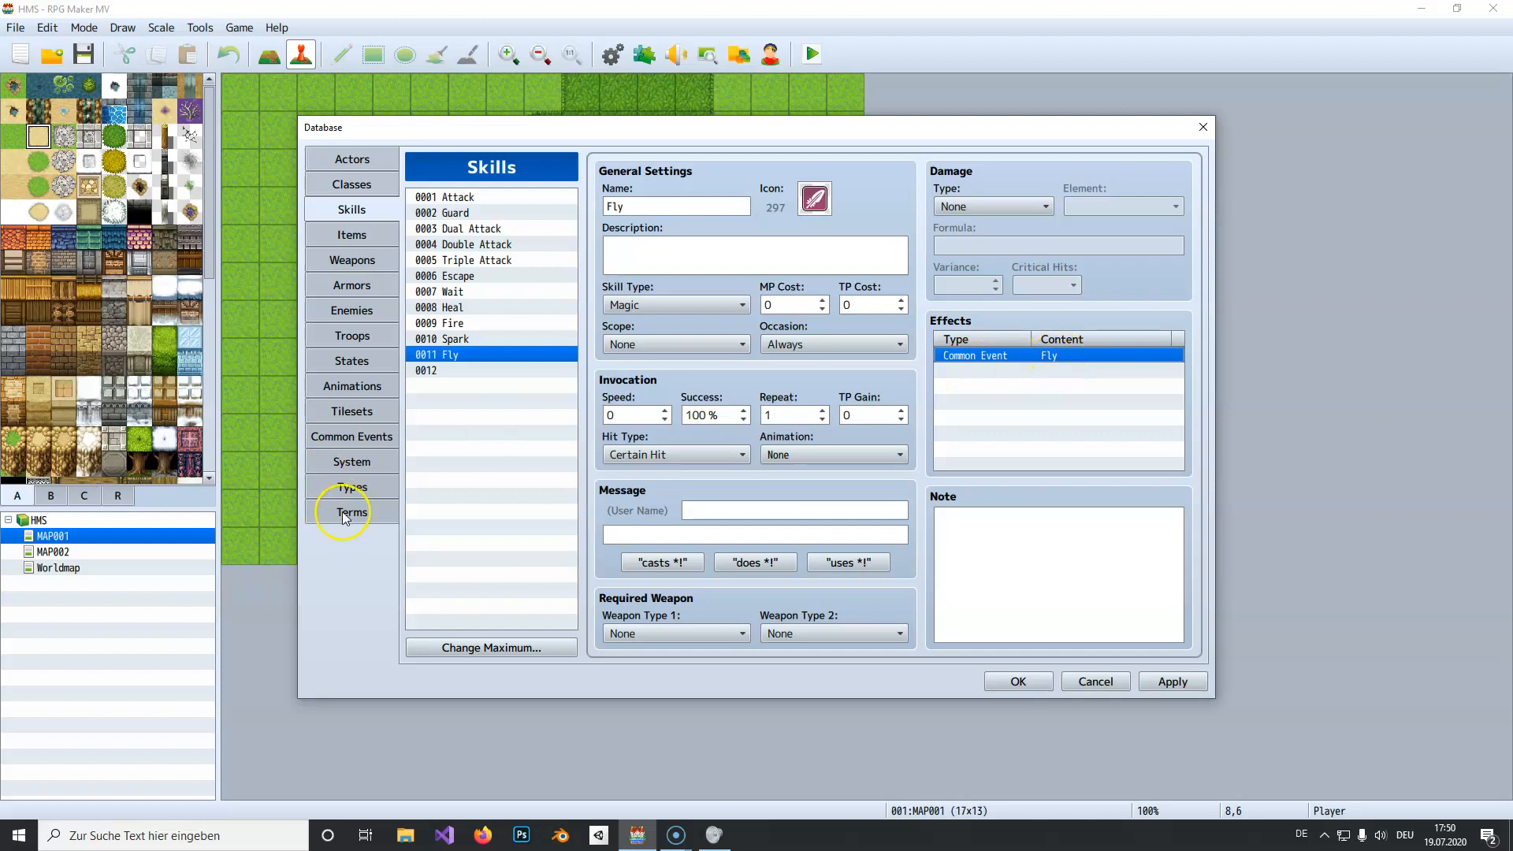
- Add a Transfer Player command to the Fly common event with the destination Worldmap (4,6), and accept the database changes
left_click(359, 440)
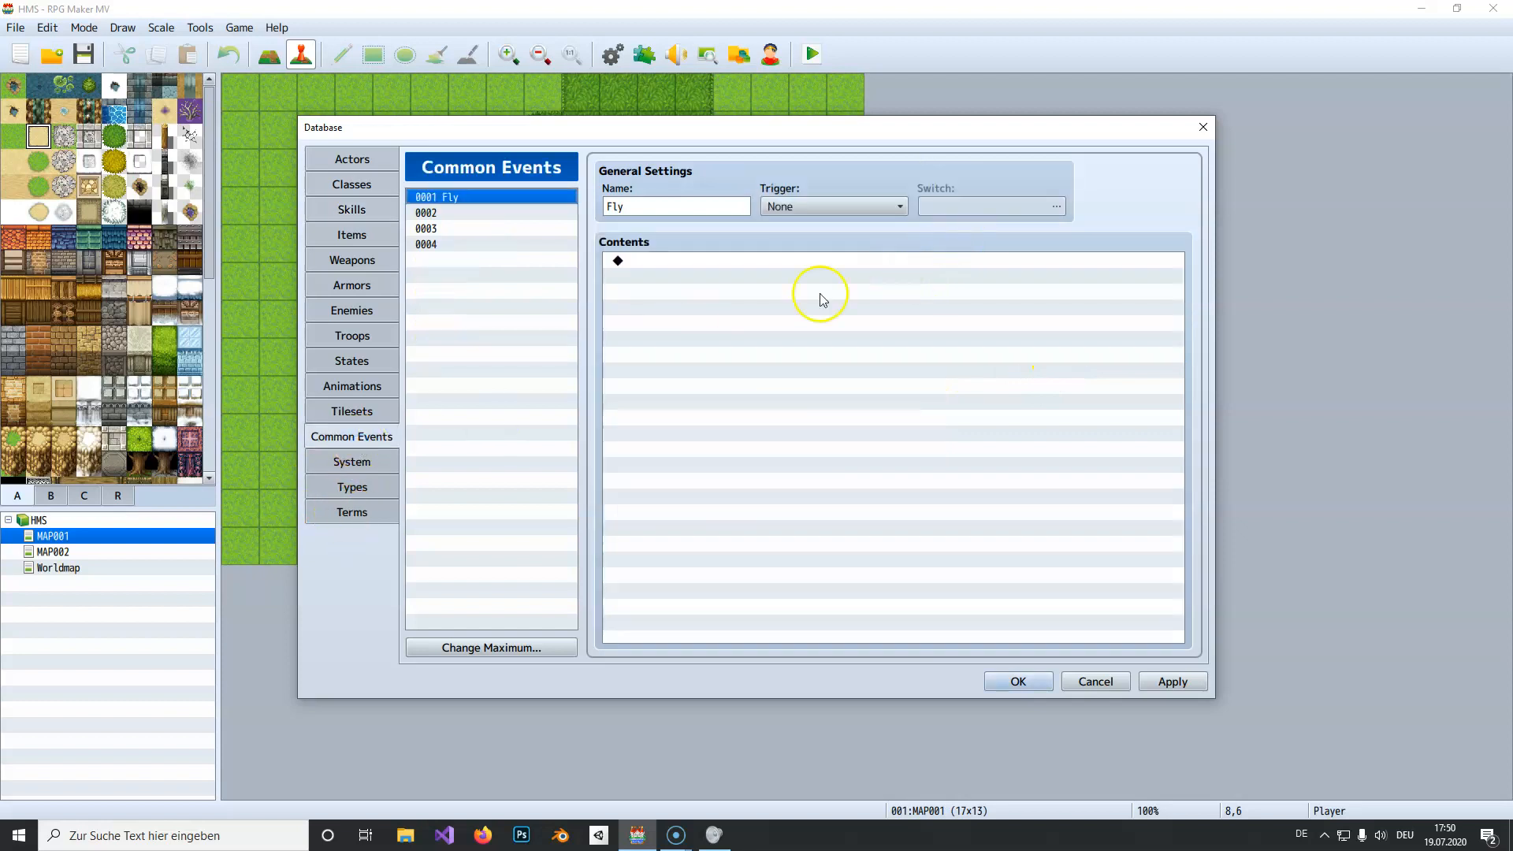
left_click(753, 304)
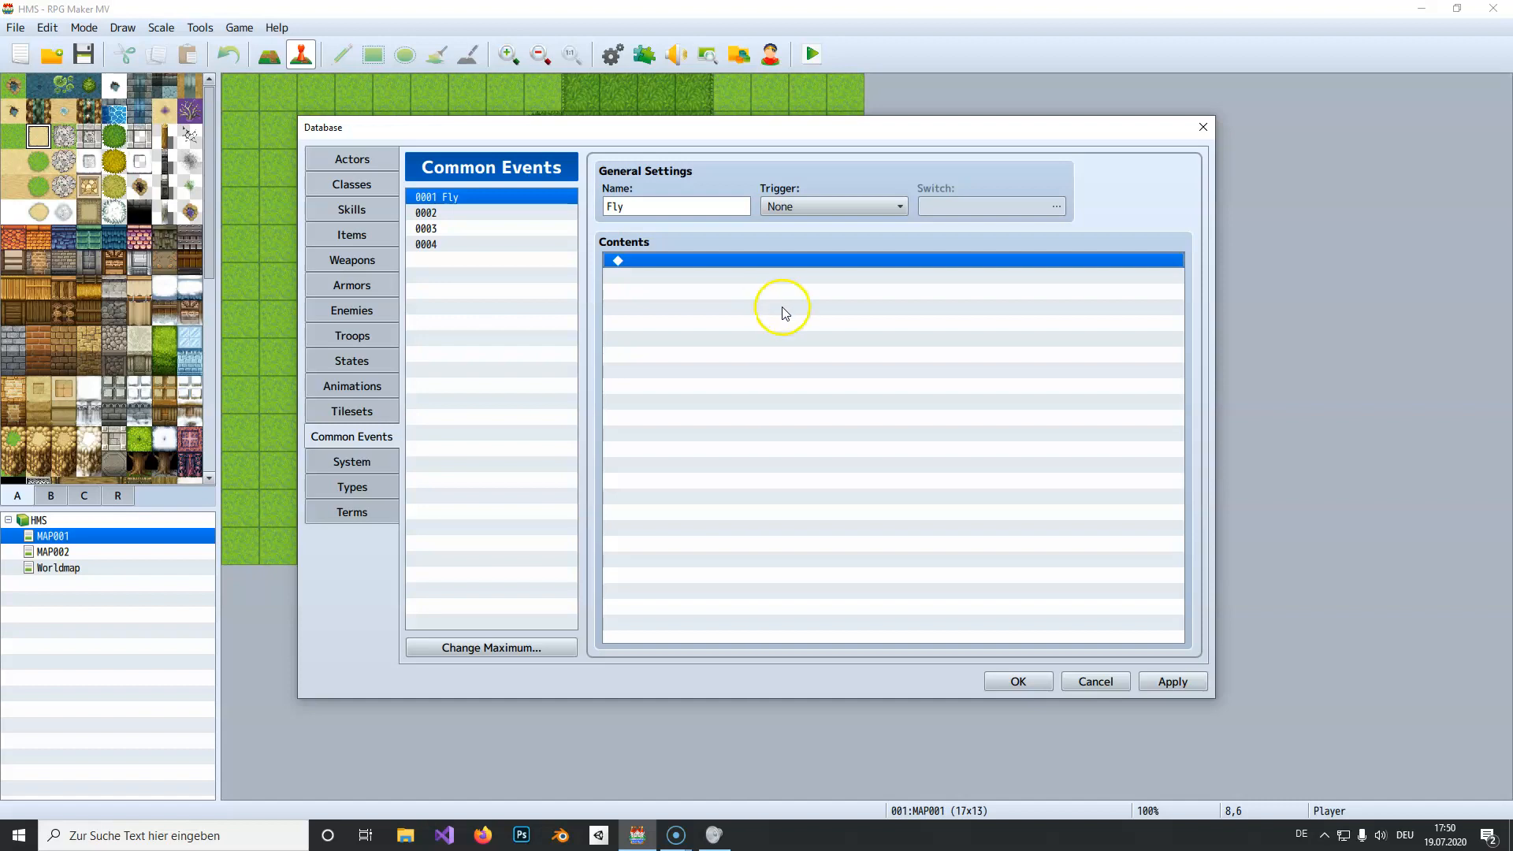
double_click(684, 276)
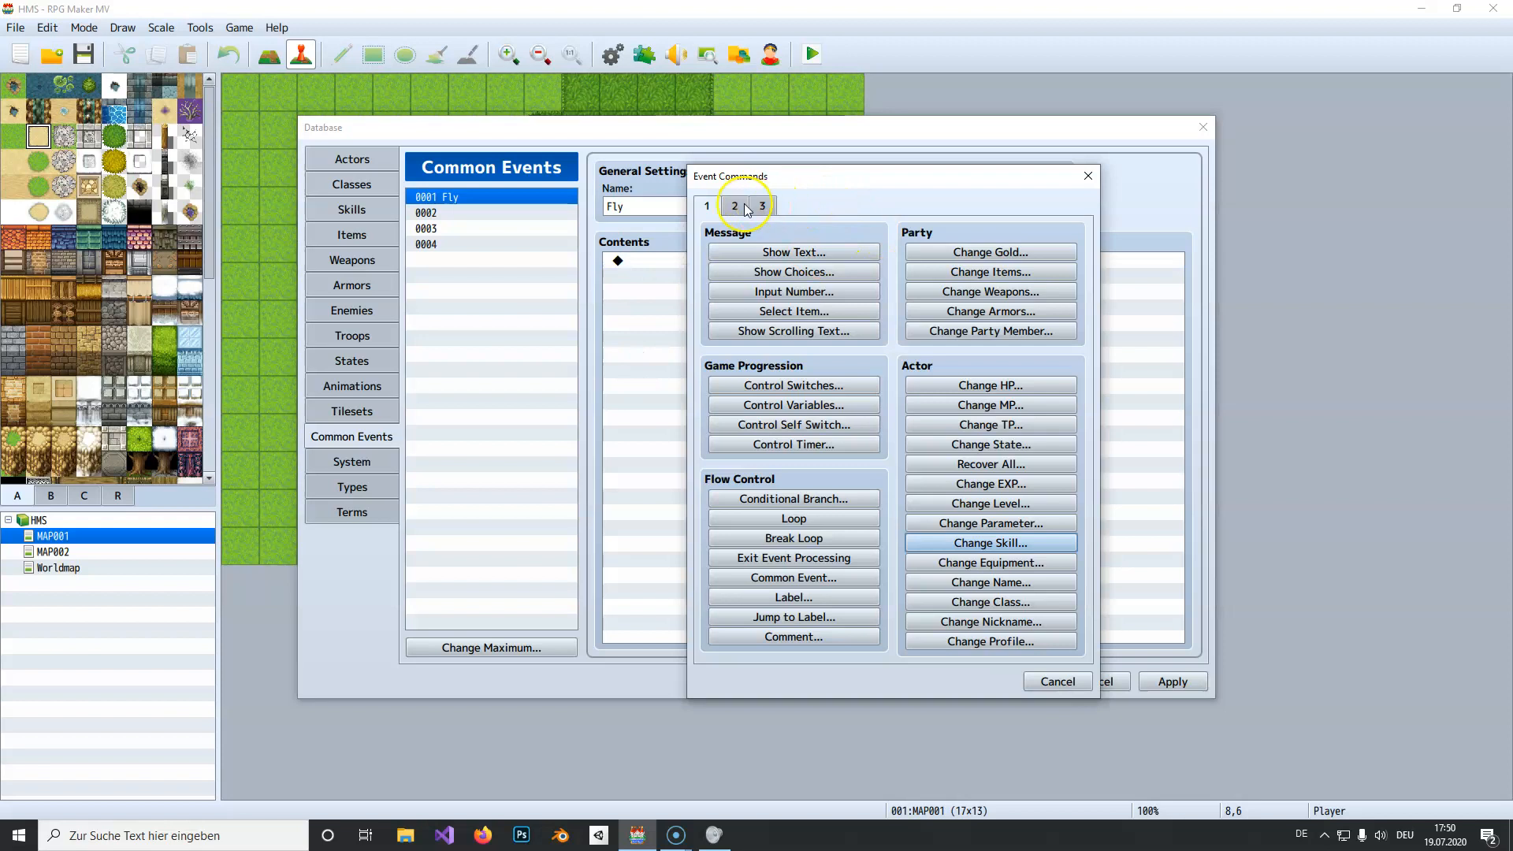
left_click(735, 206)
left_click(789, 253)
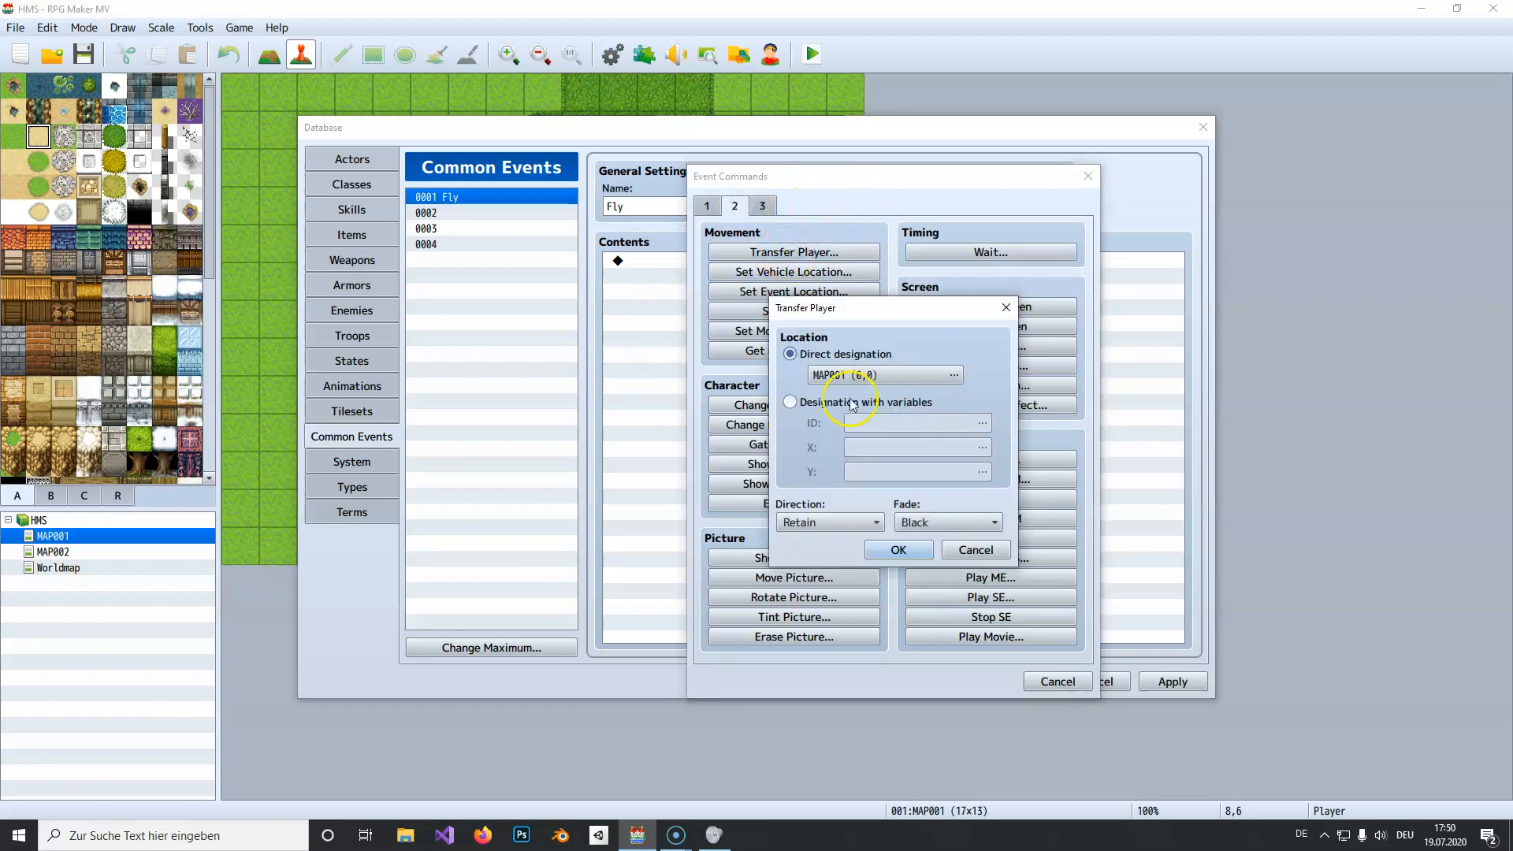
left_click(867, 375)
left_click(544, 233)
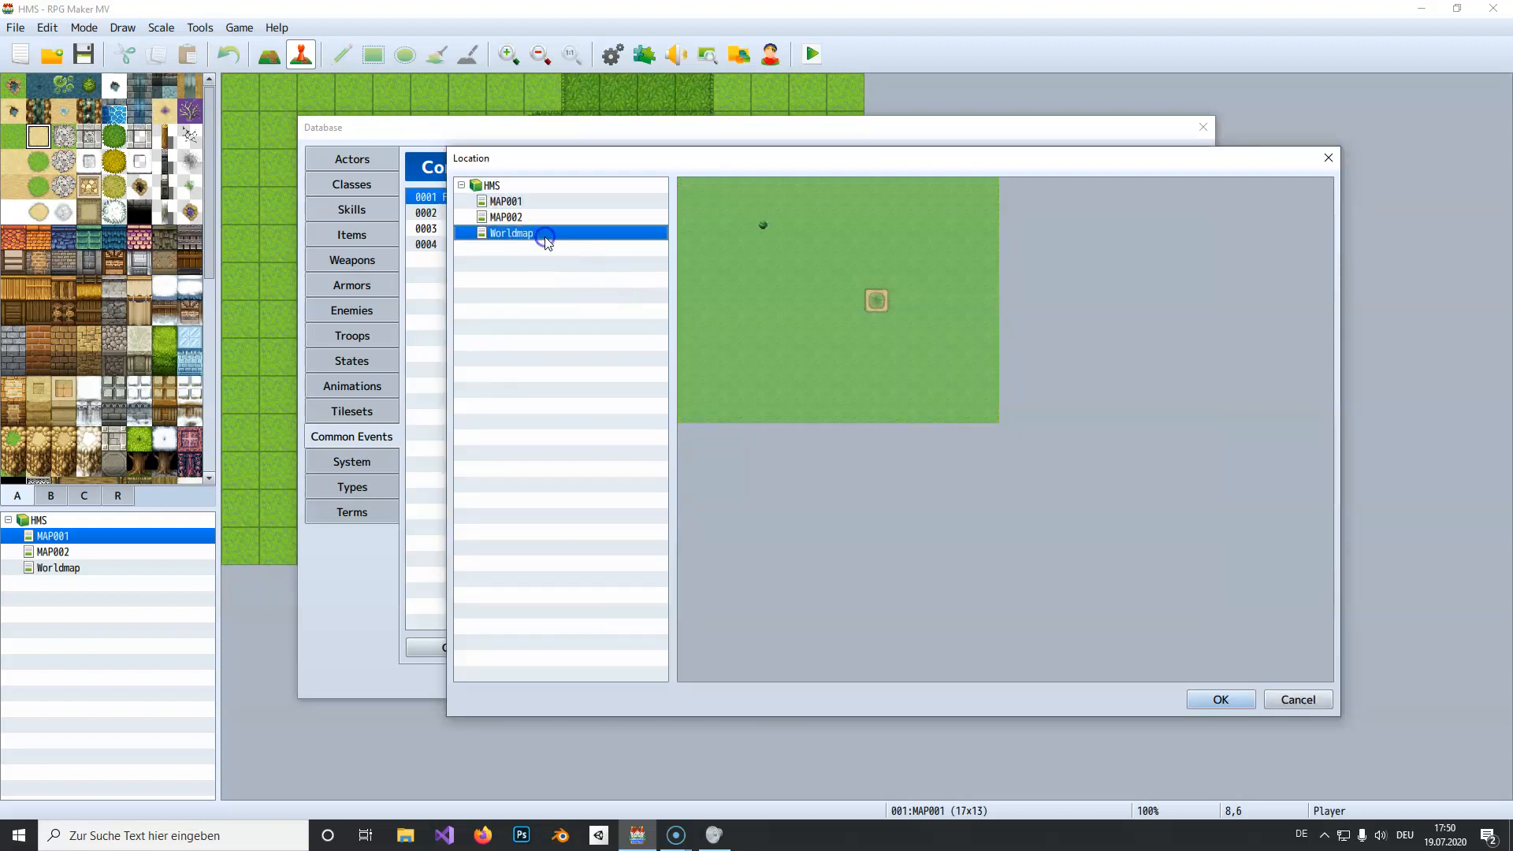
left_click_drag(778, 294, 763, 296)
double_click(763, 303)
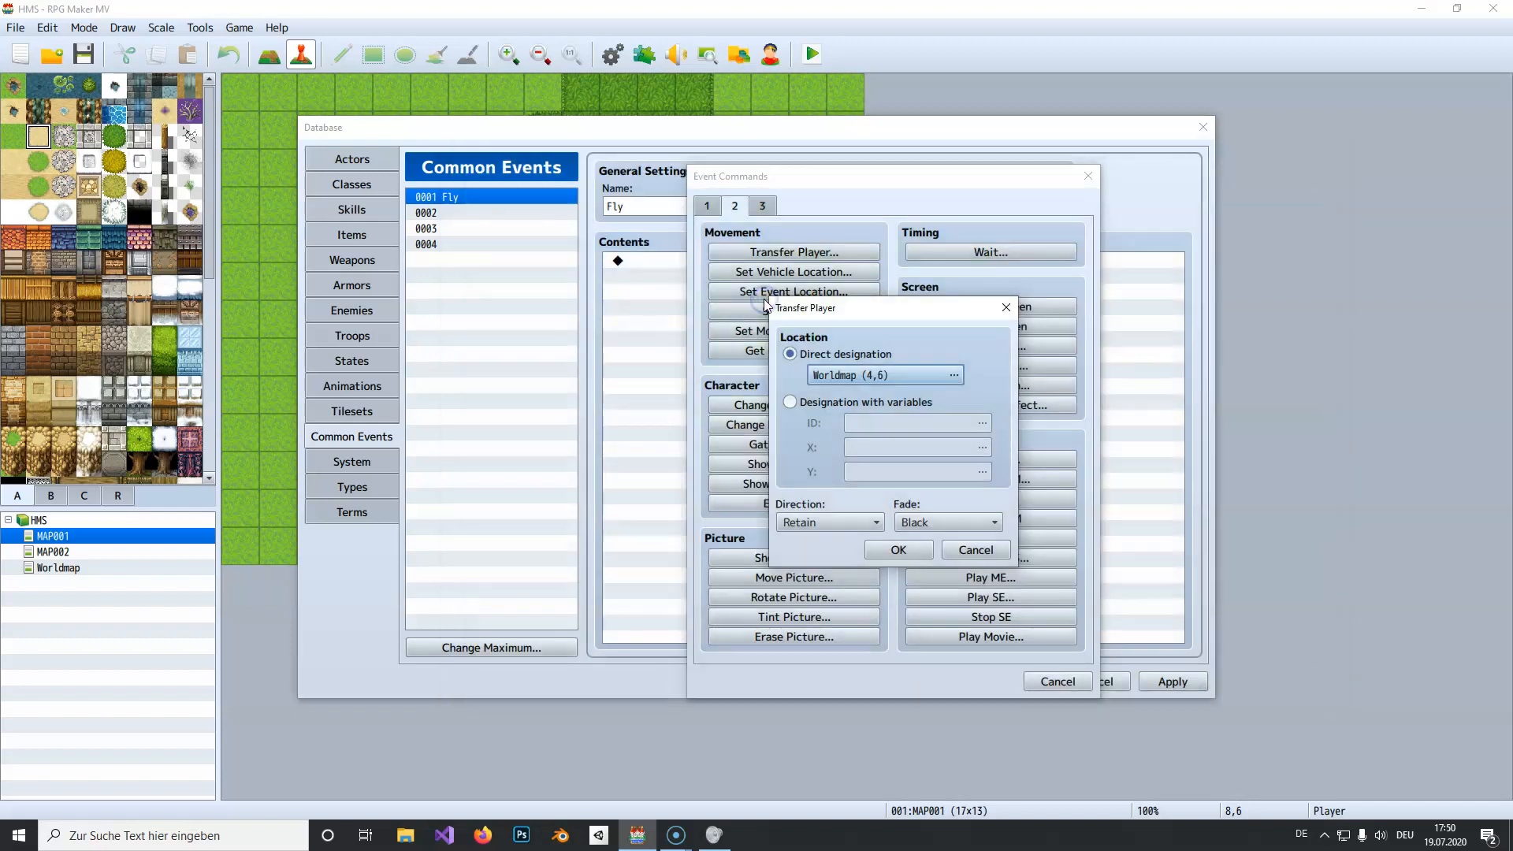
left_click(894, 554)
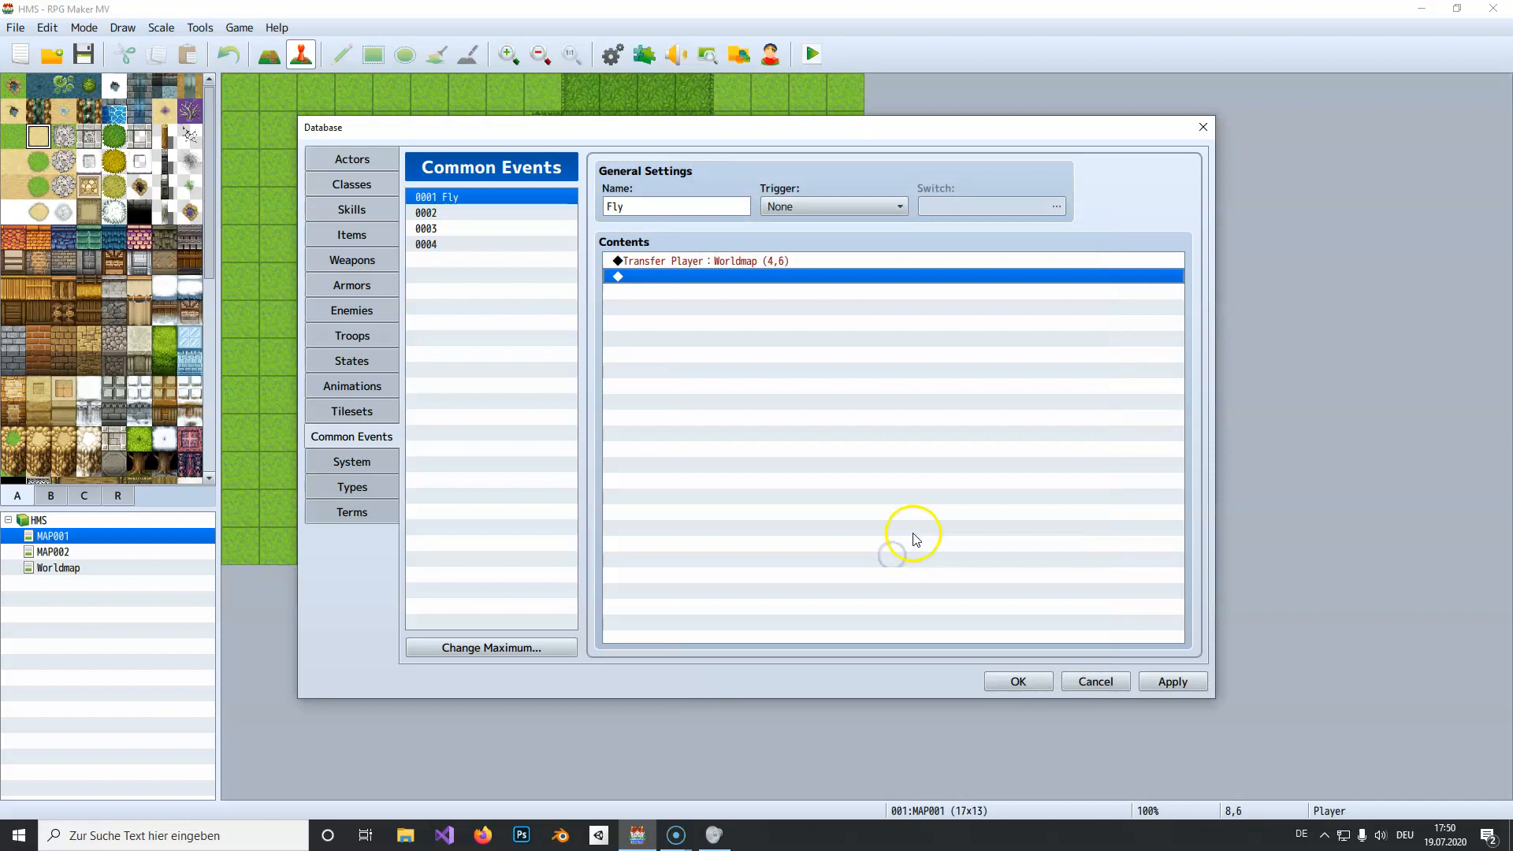
left_click(1018, 681)
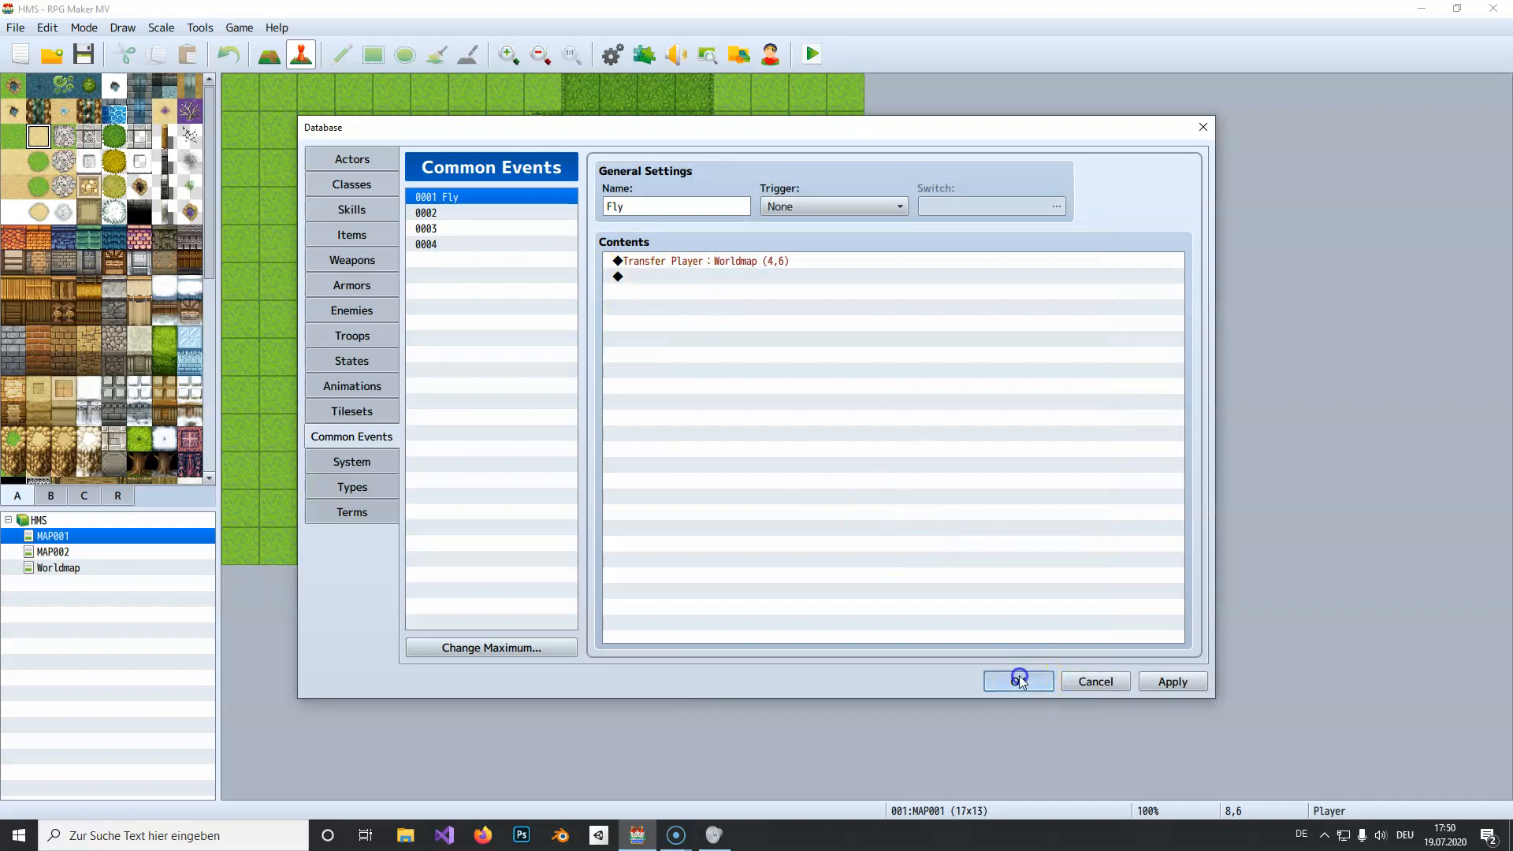
- Check the Fly destination tile (4,6) on the Worldmap, save the project changes and launch a playtest
left_click(92, 569)
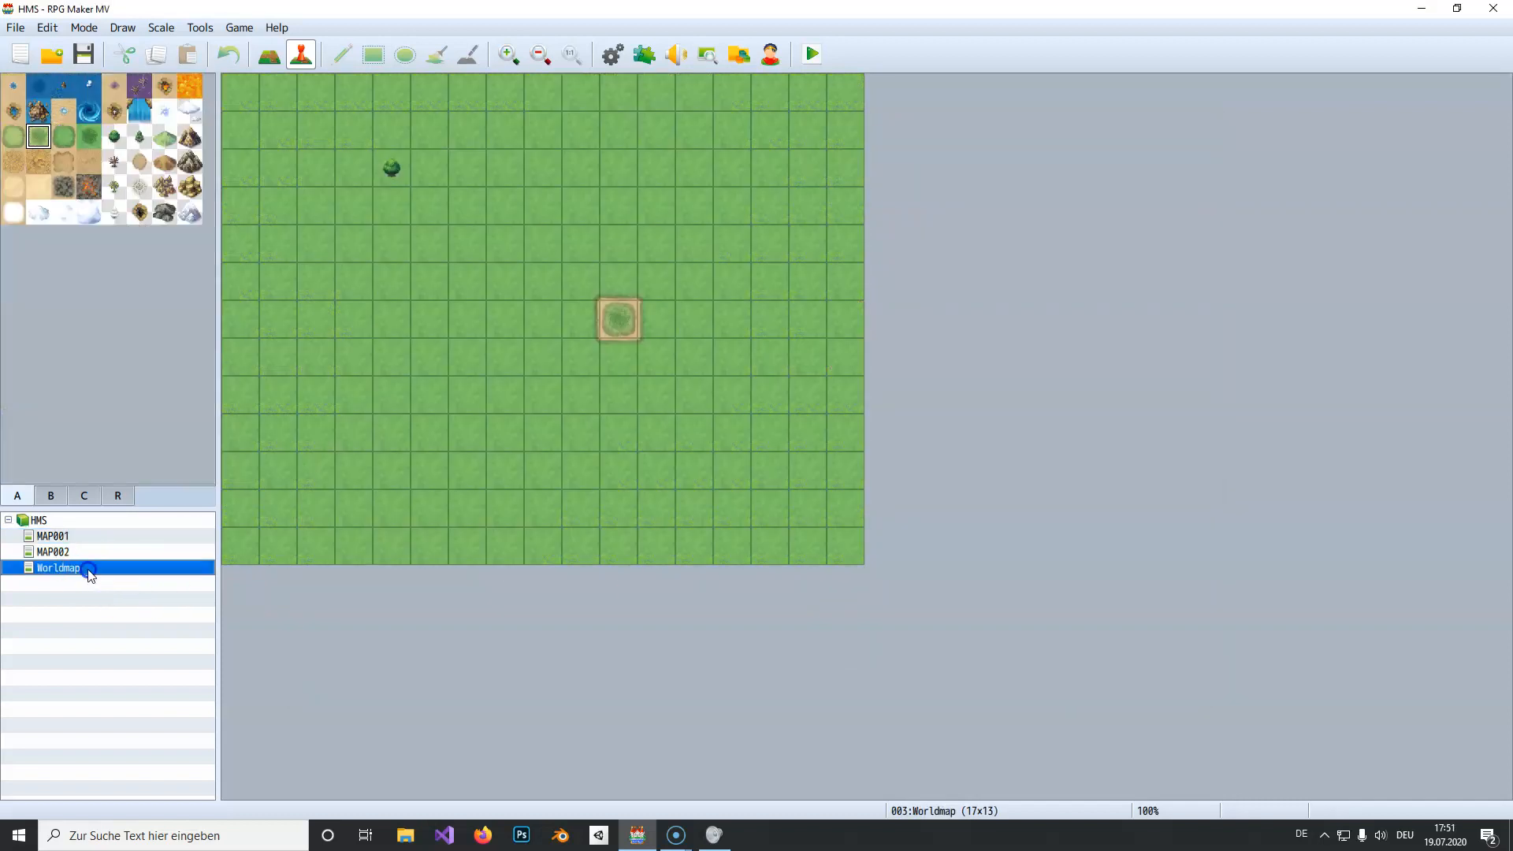
left_click(404, 318)
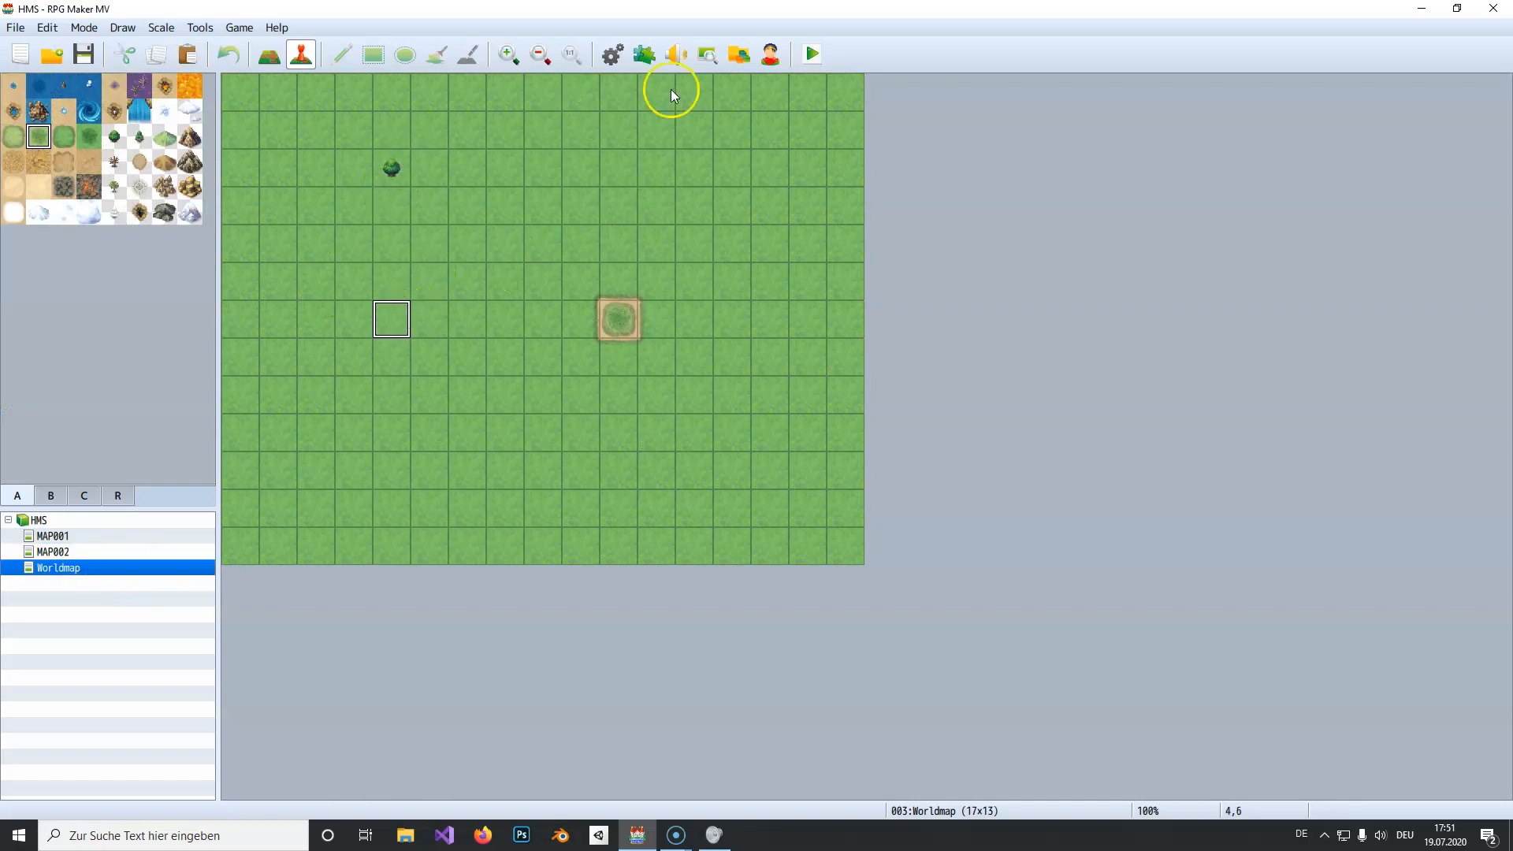
left_click(811, 54)
left_click(691, 439)
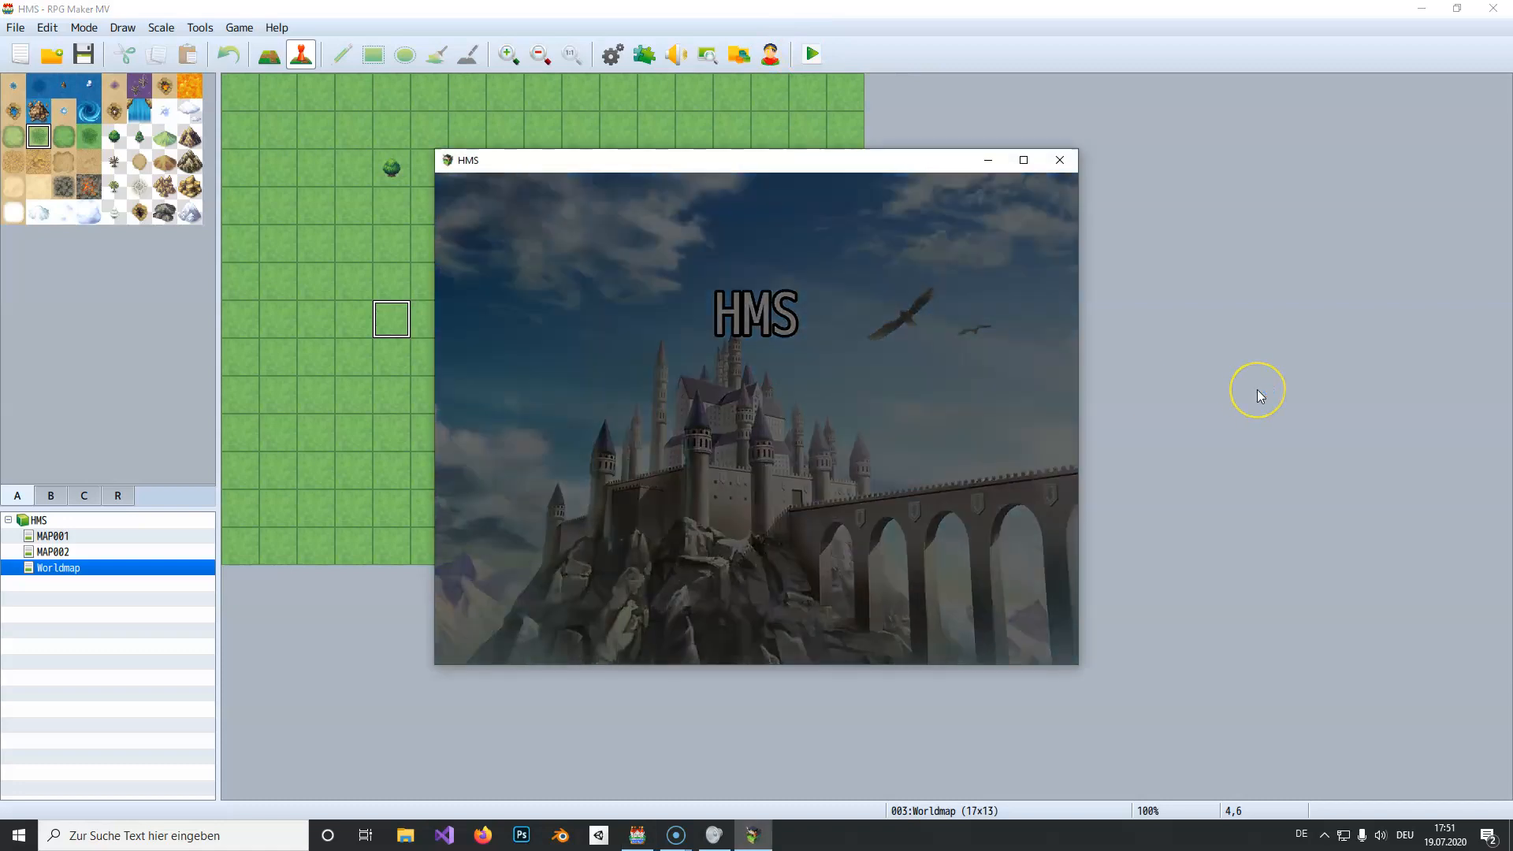
- Start a new game and cast Fly from the first actor's Magic skills in the in-game menu
key("Escape")
key("Down")
key("Return")
key("Return")
key("Return")
key("Down")
key("Return")
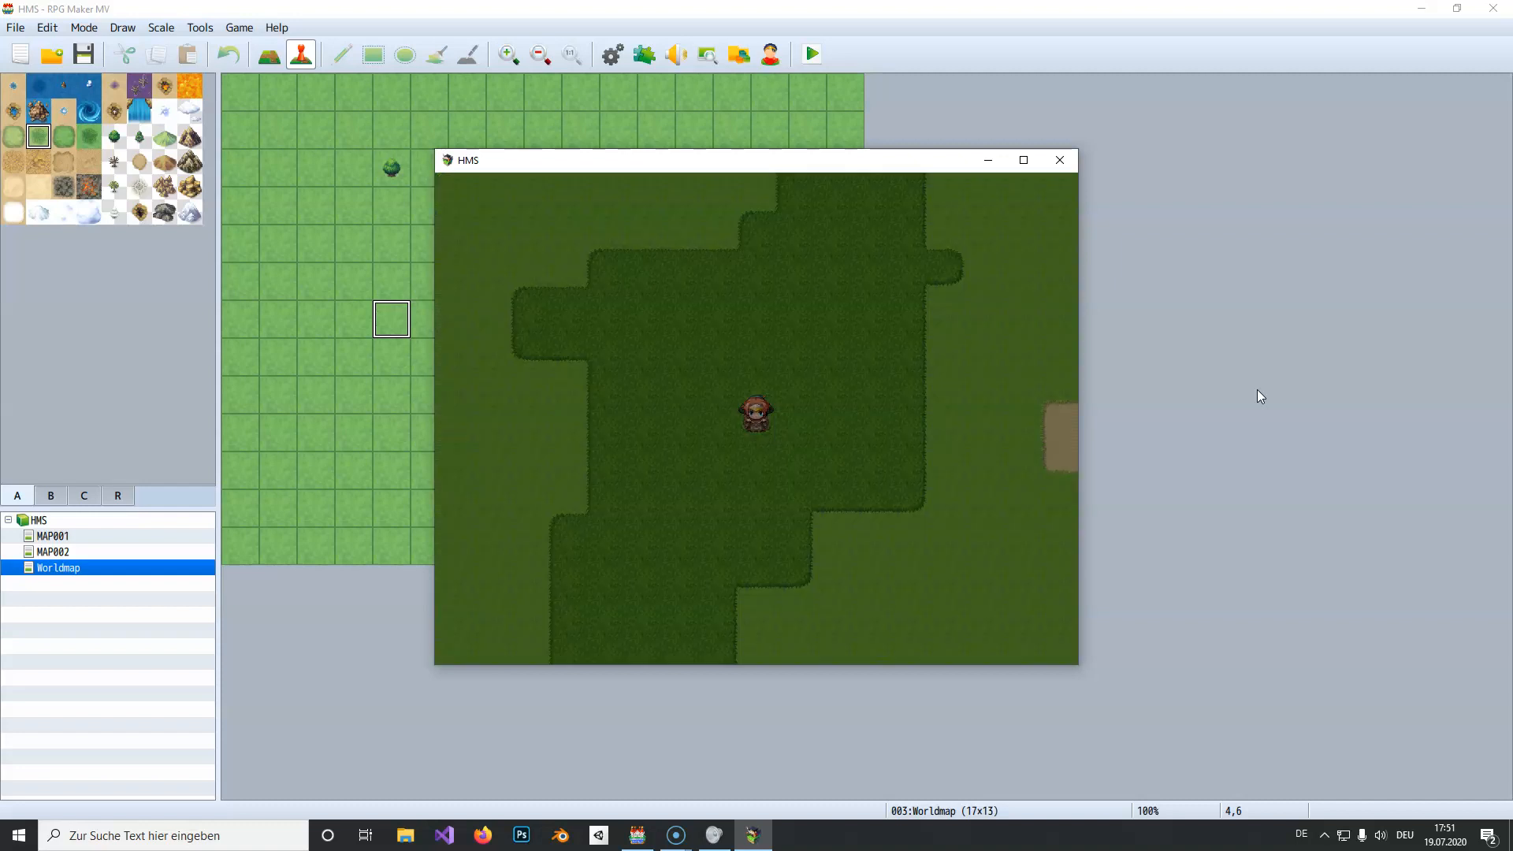
- Walk the party across the world map to the bordered grass tile, compare the position in the editor, and close the playtest
left_click(601, 497)
left_click(788, 386)
left_click(608, 351)
left_click(796, 309)
left_click(394, 400)
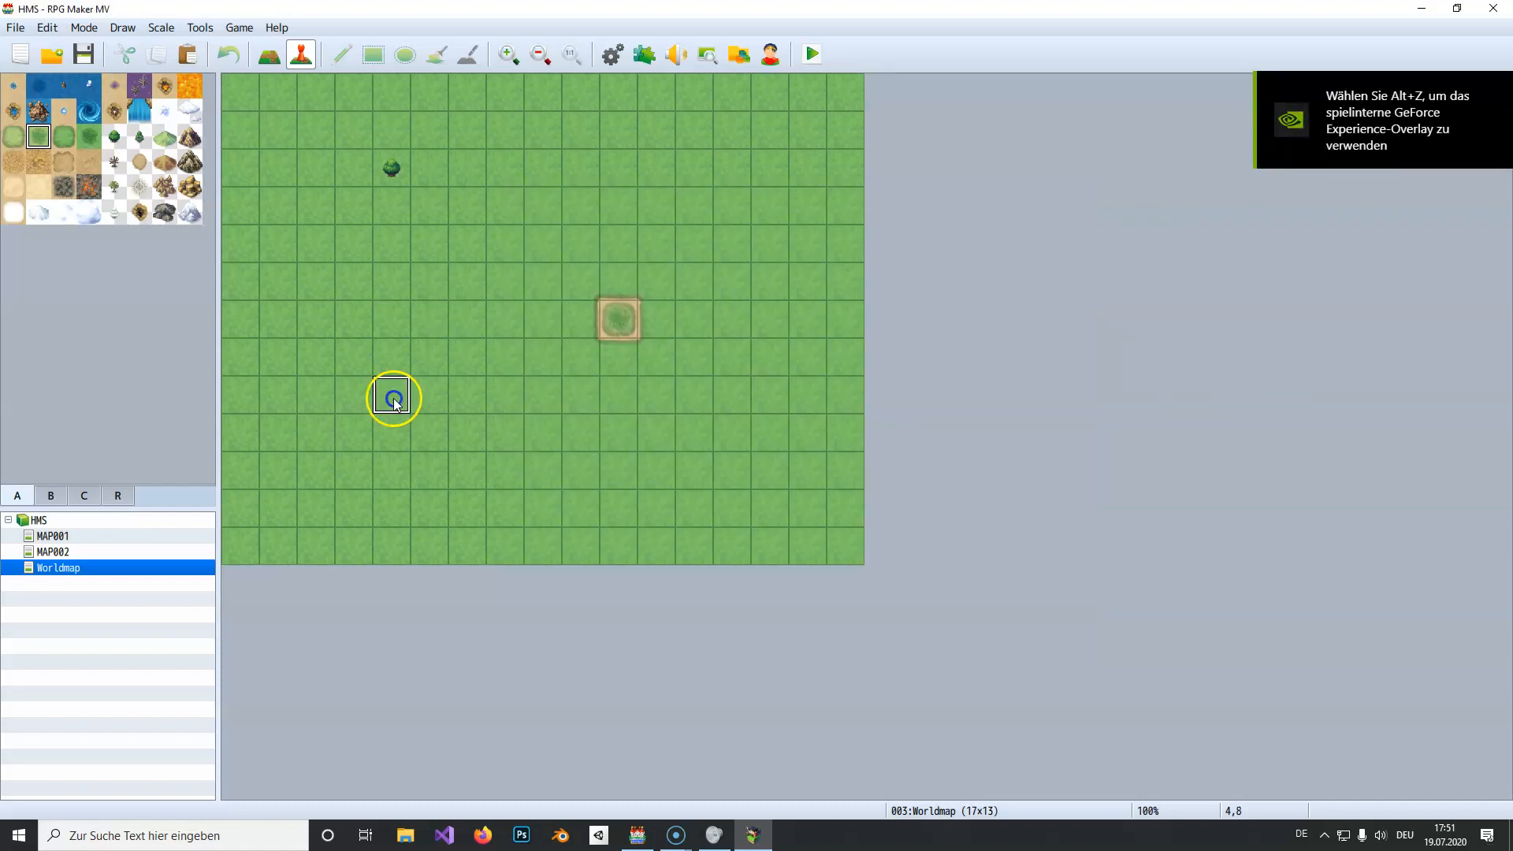
key("alt+Tab")
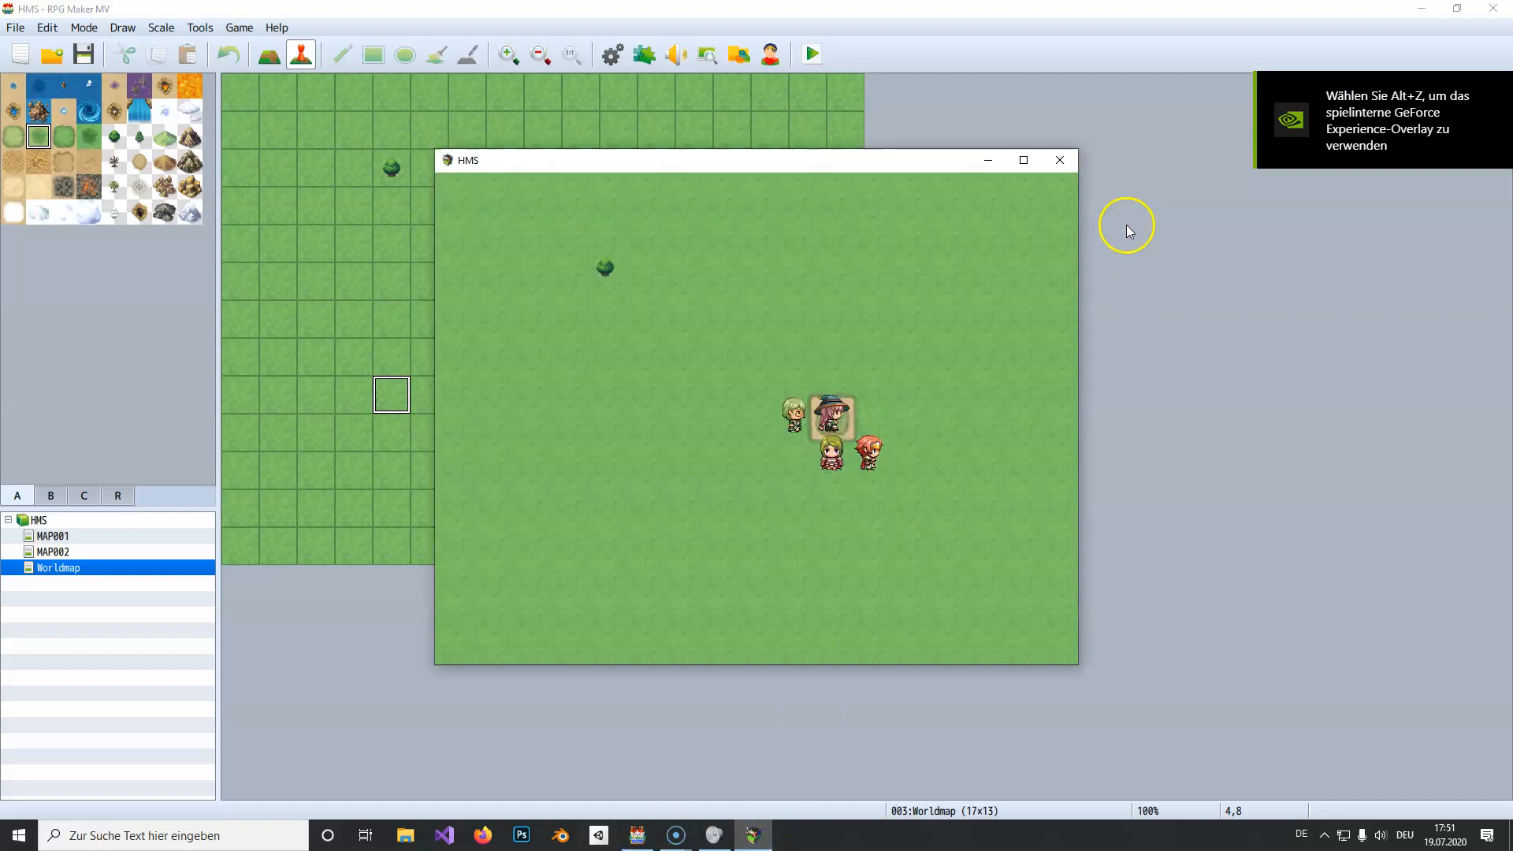
left_click(1060, 160)
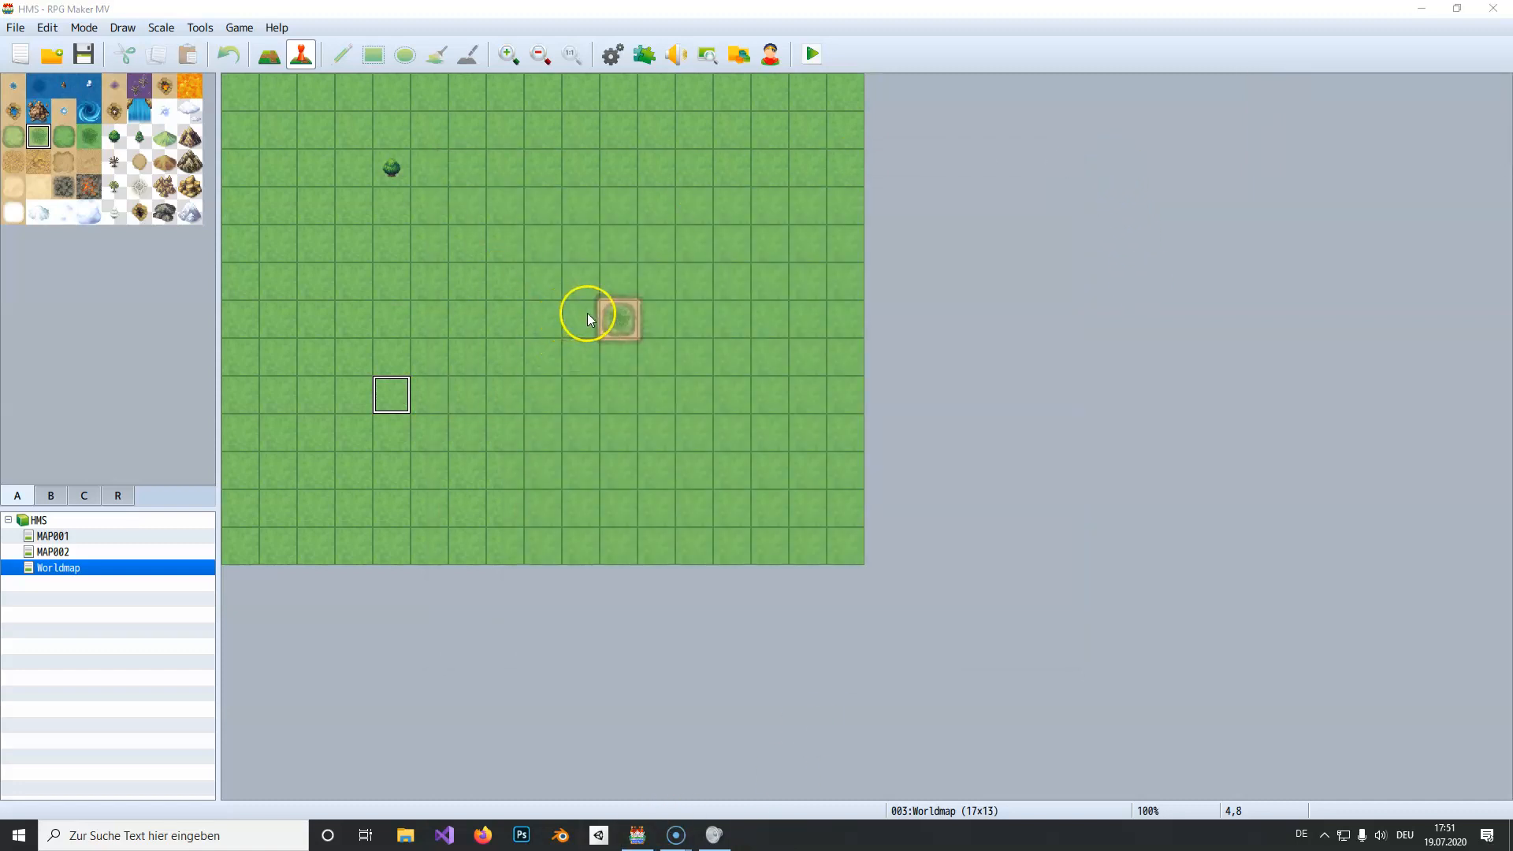
left_click(613, 322)
left_click(396, 171)
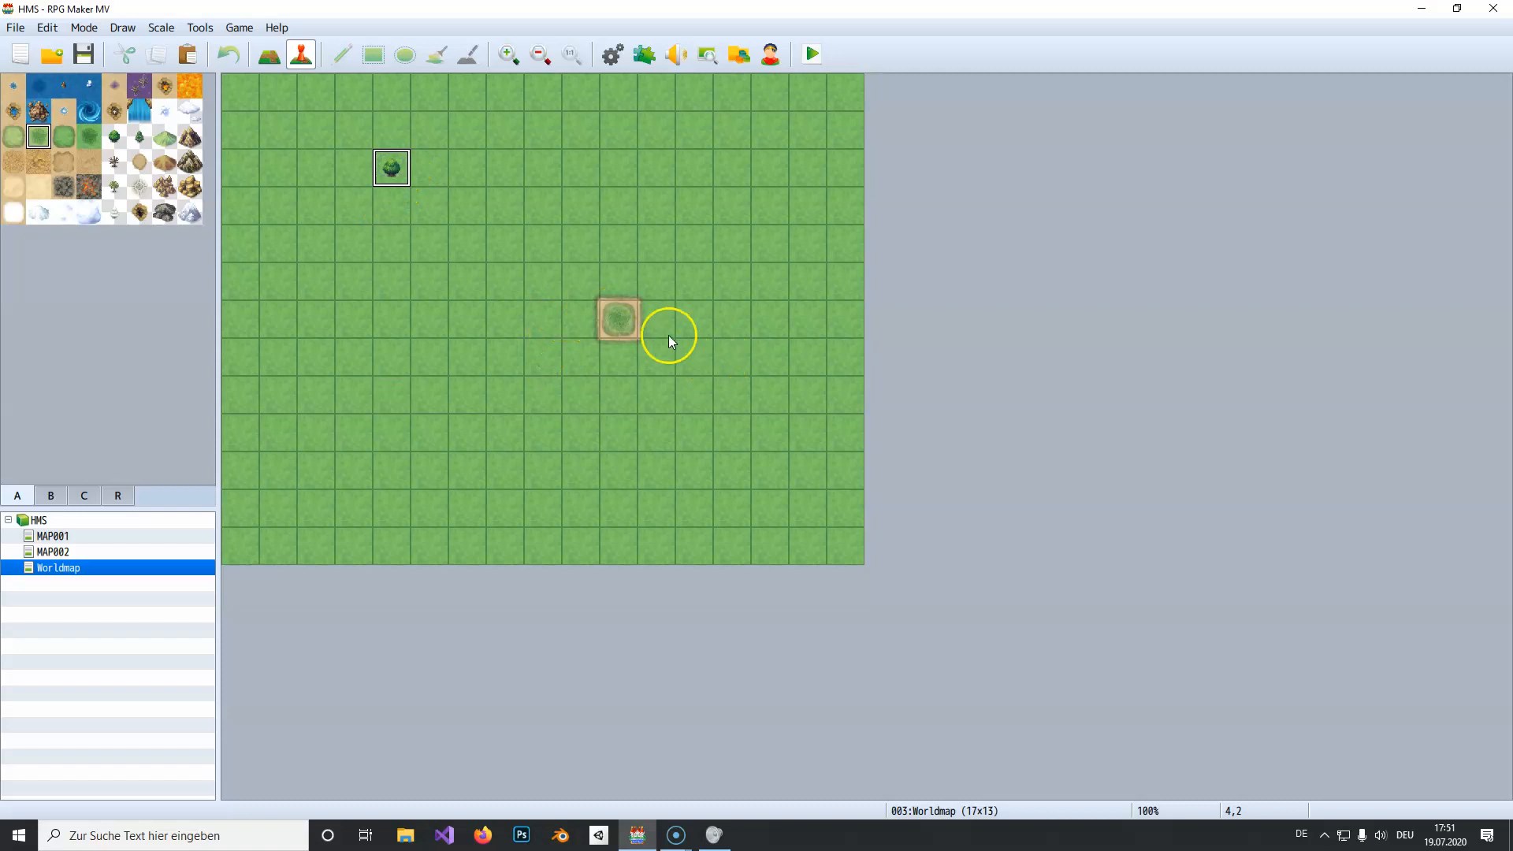
left_click(623, 317)
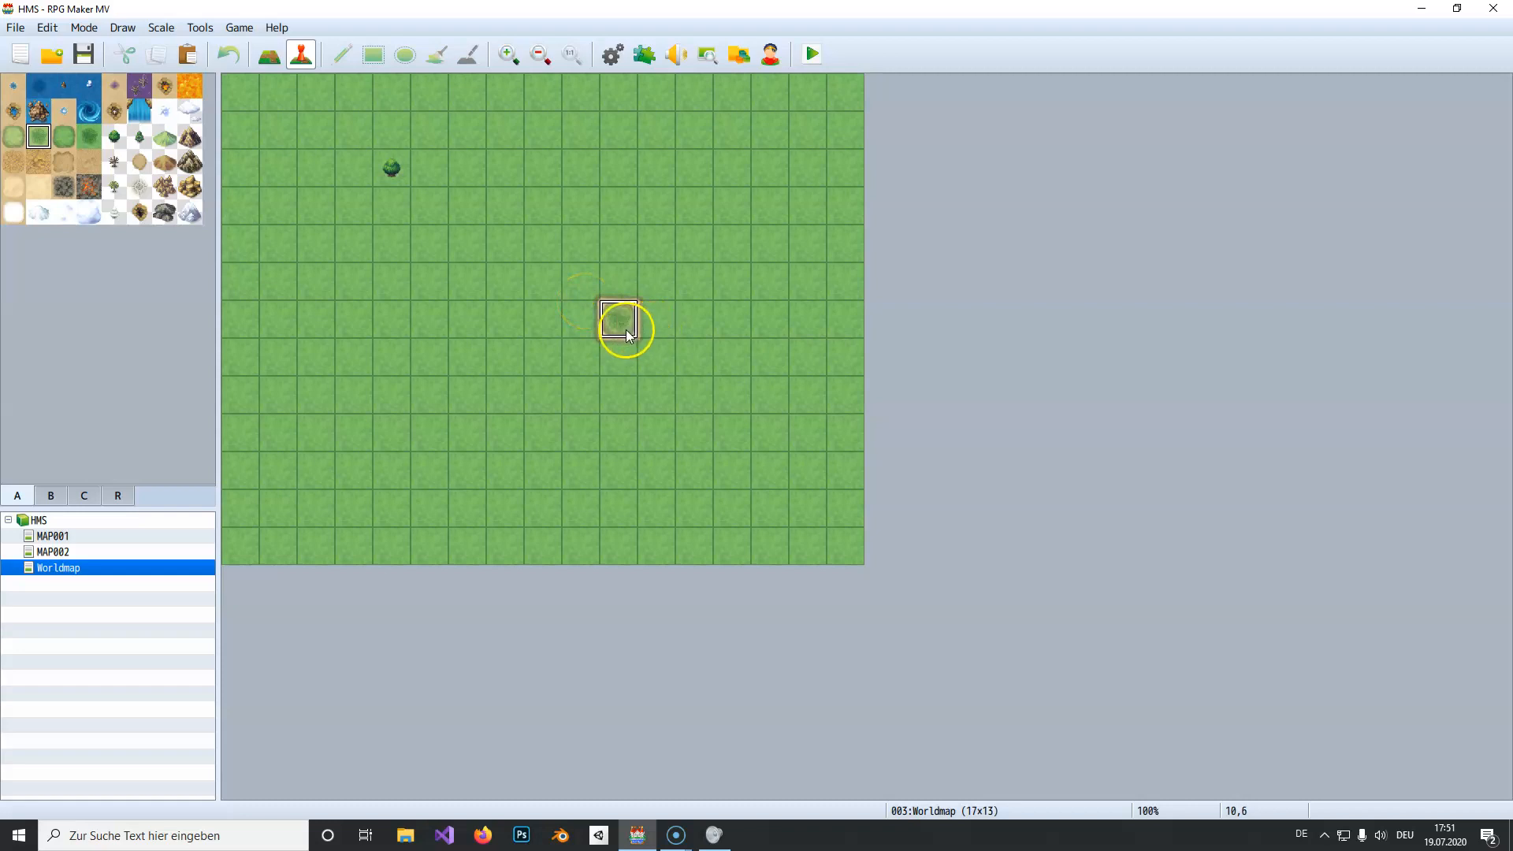
left_click(404, 156)
left_click(625, 359)
double_click(621, 323)
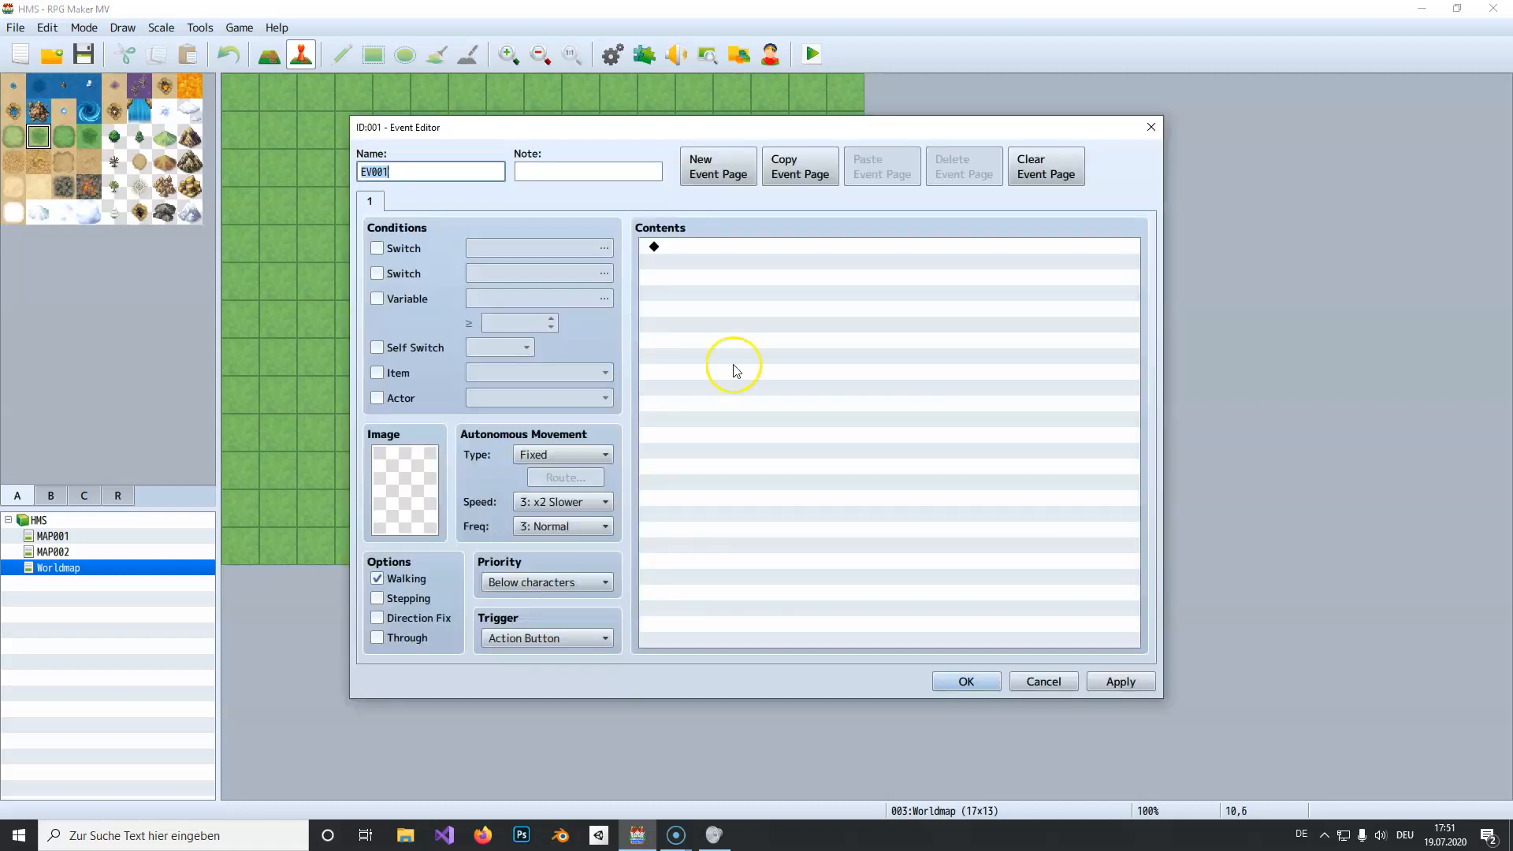
left_click(1039, 691)
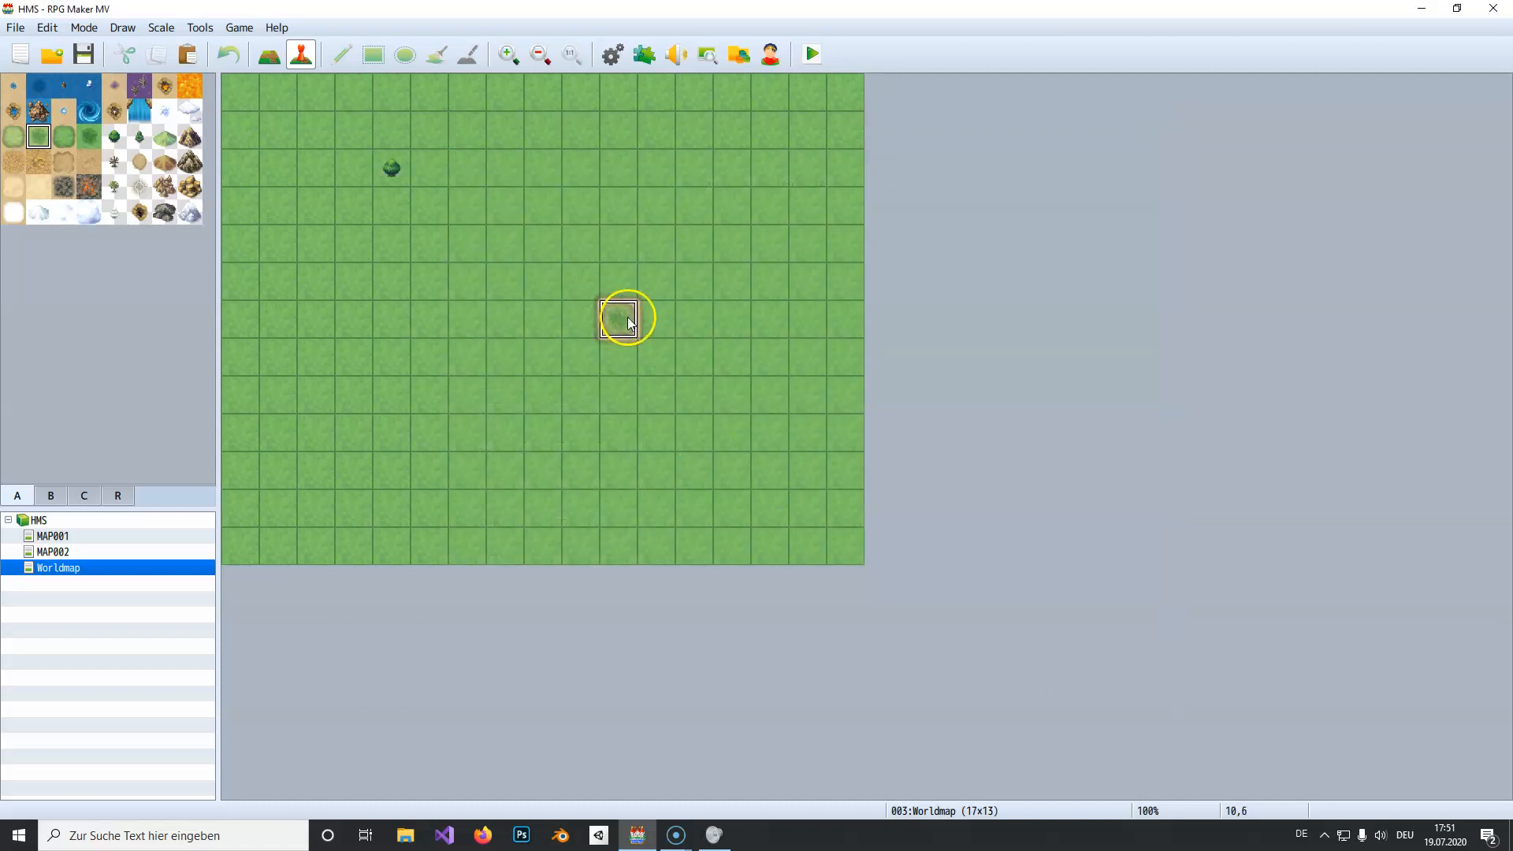
- Create an event named GrassEntry on the Worldmap's bordered grass tile (10,6), with Walking disabled and Through enabled
double_click(626, 319)
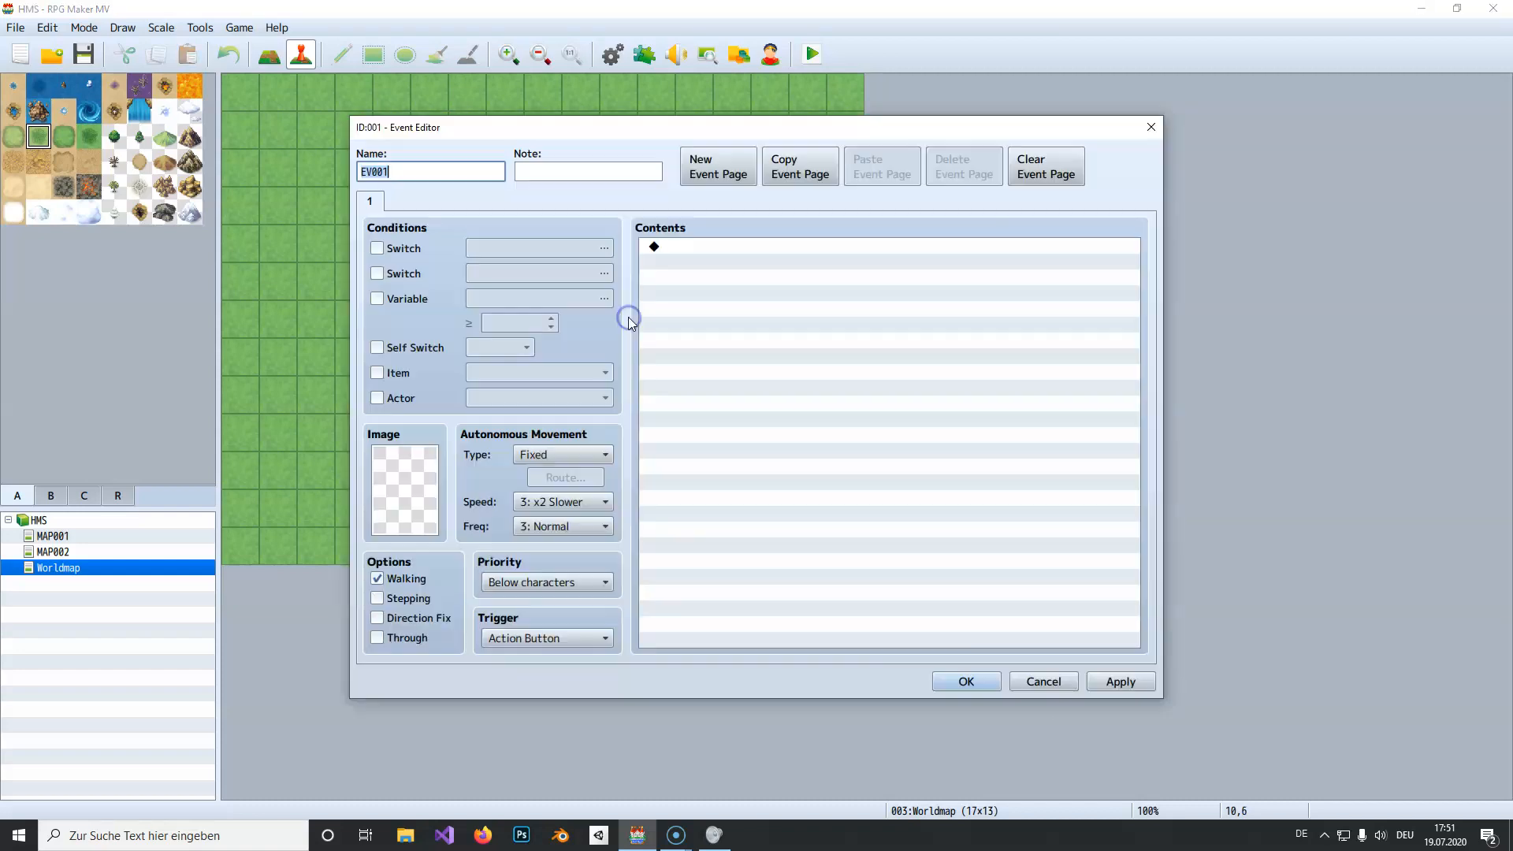
left_click(378, 579)
left_click(377, 638)
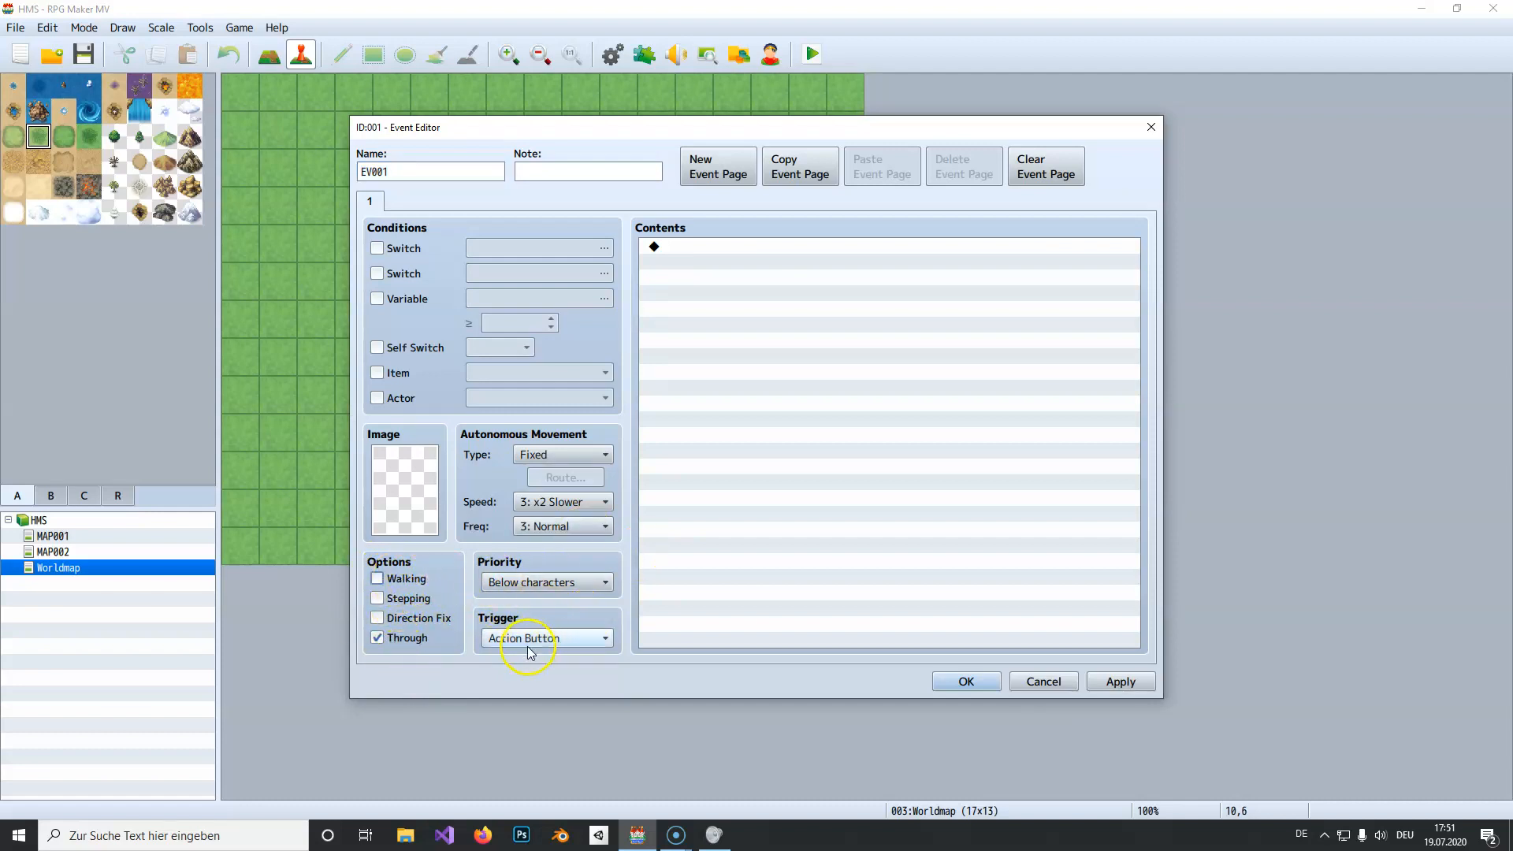
double_click(411, 171)
left_click_drag(517, 137, 882, 118)
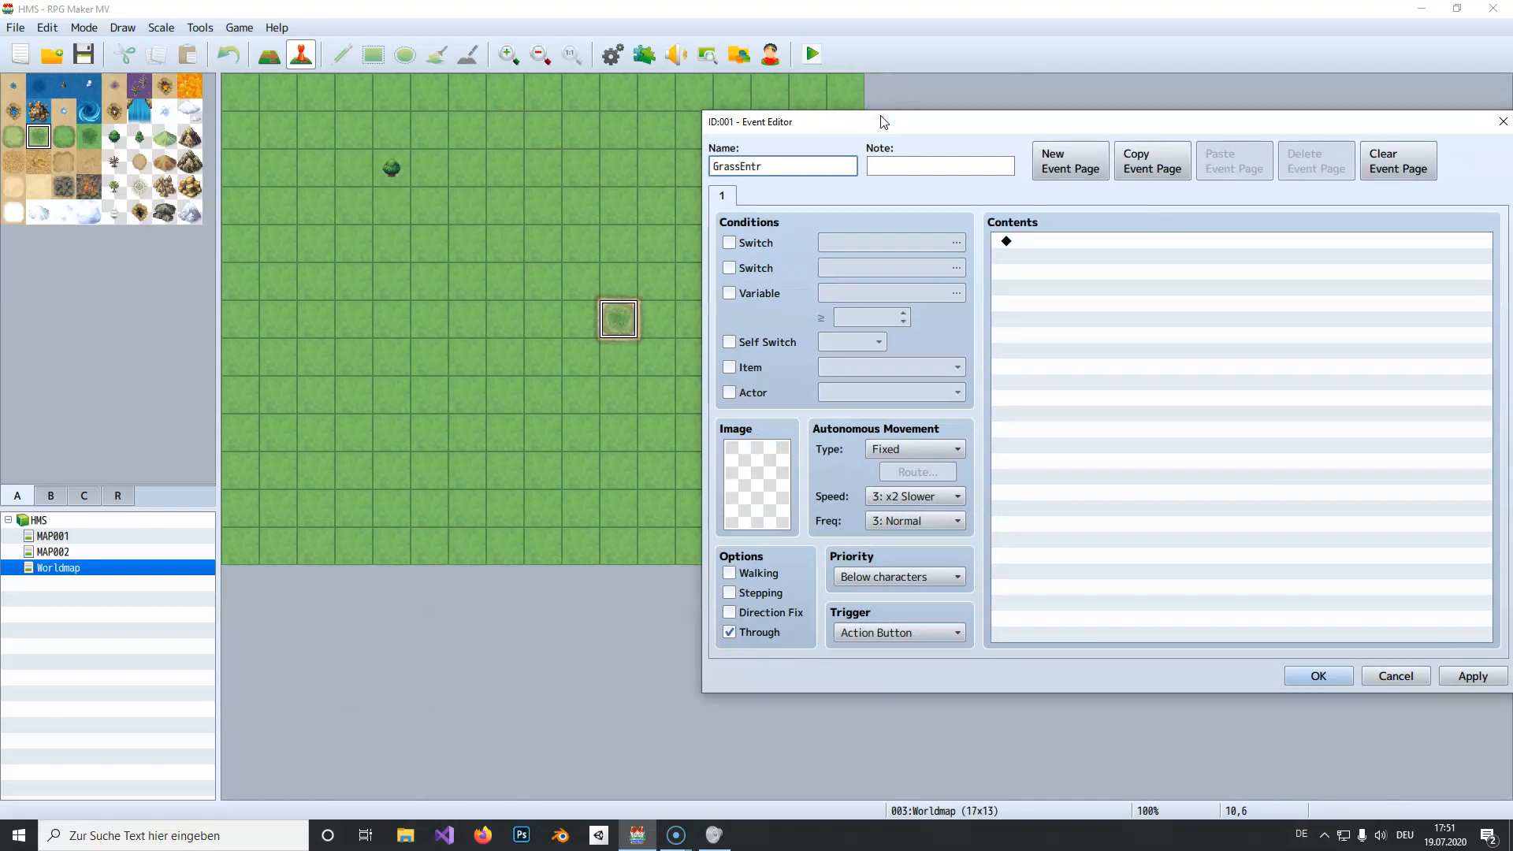
left_click_drag(881, 118, 525, 105)
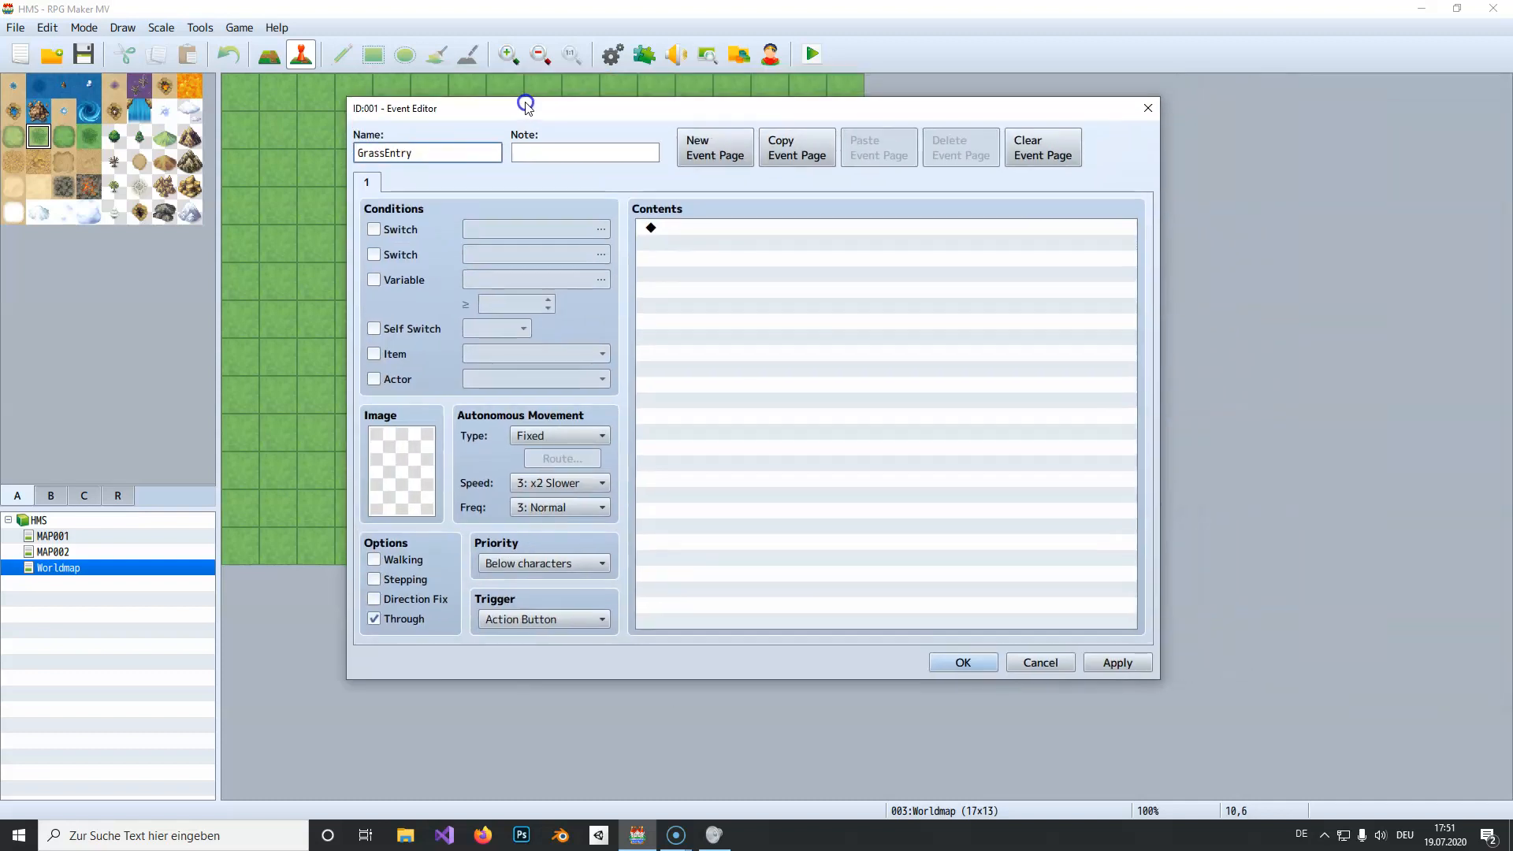
left_click(957, 663)
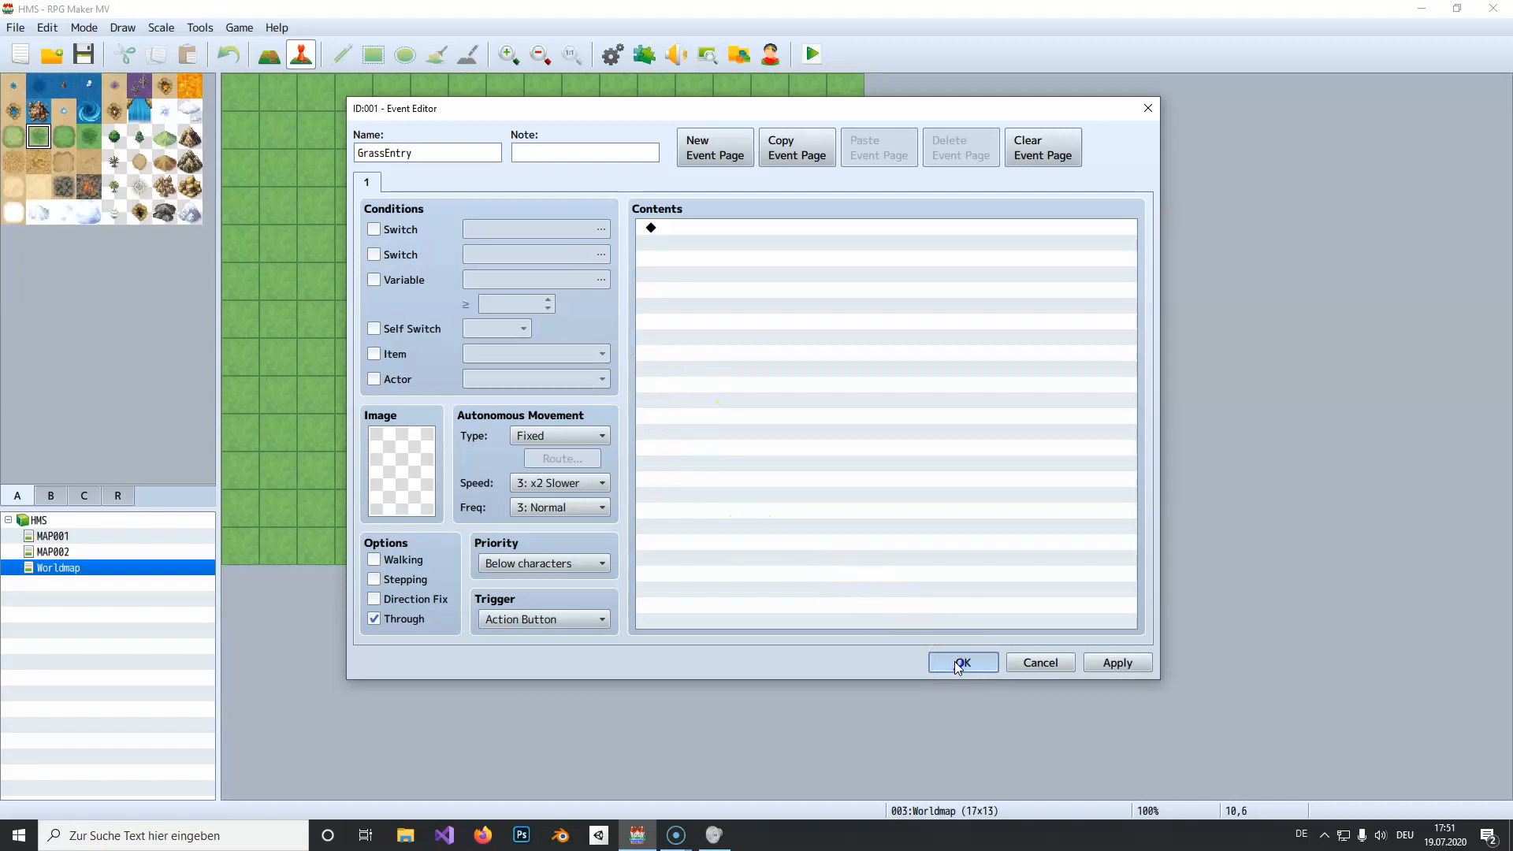
left_click(956, 662)
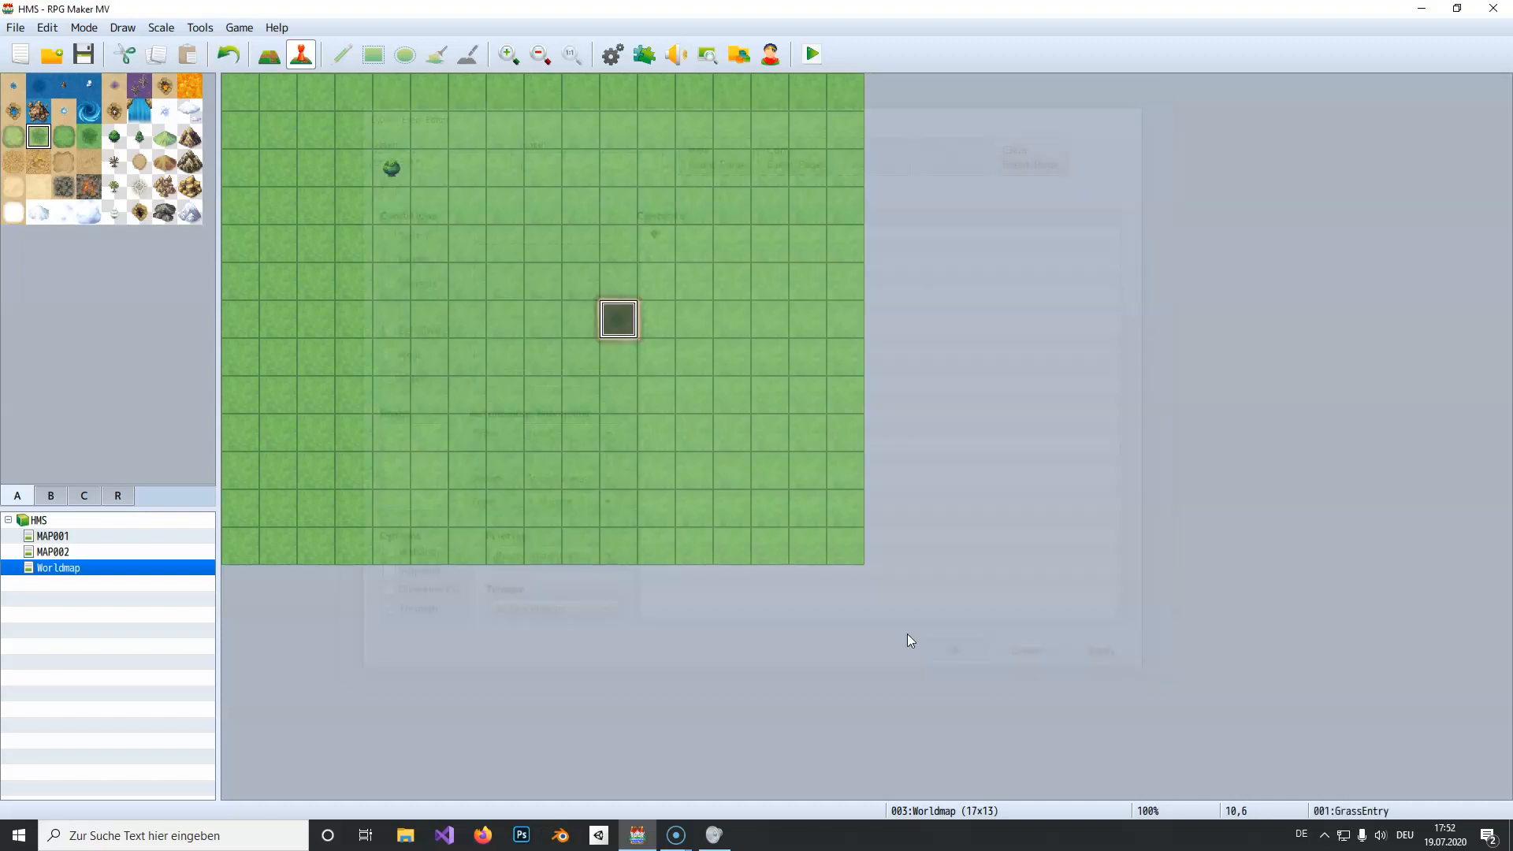
- Add a Transfer Player command to the GrassEntry event with the destination MAP001 (15,6), and confirm the event
double_click(619, 320)
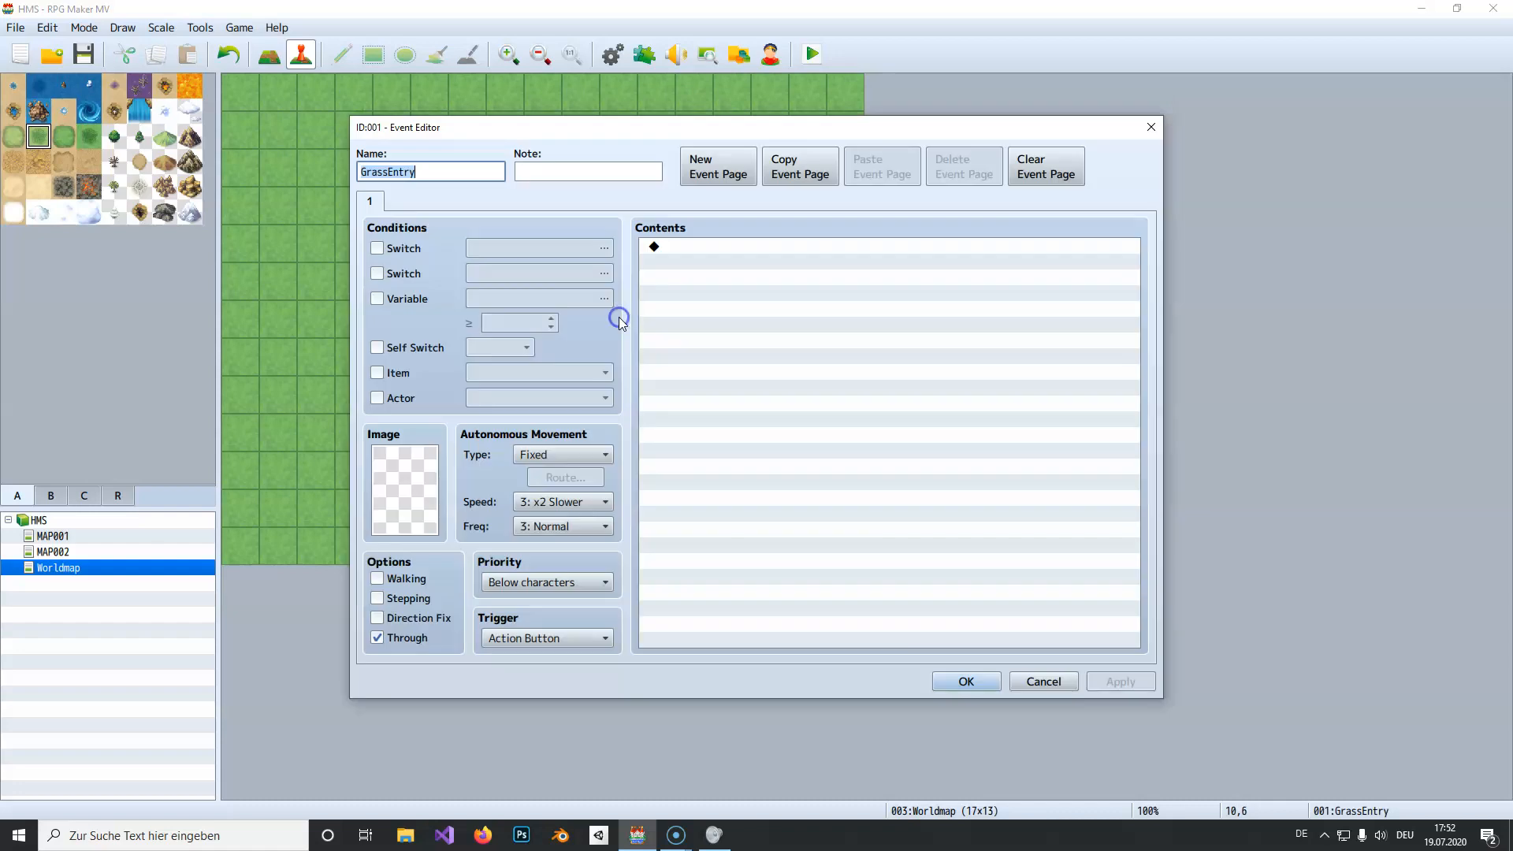
left_click(742, 324)
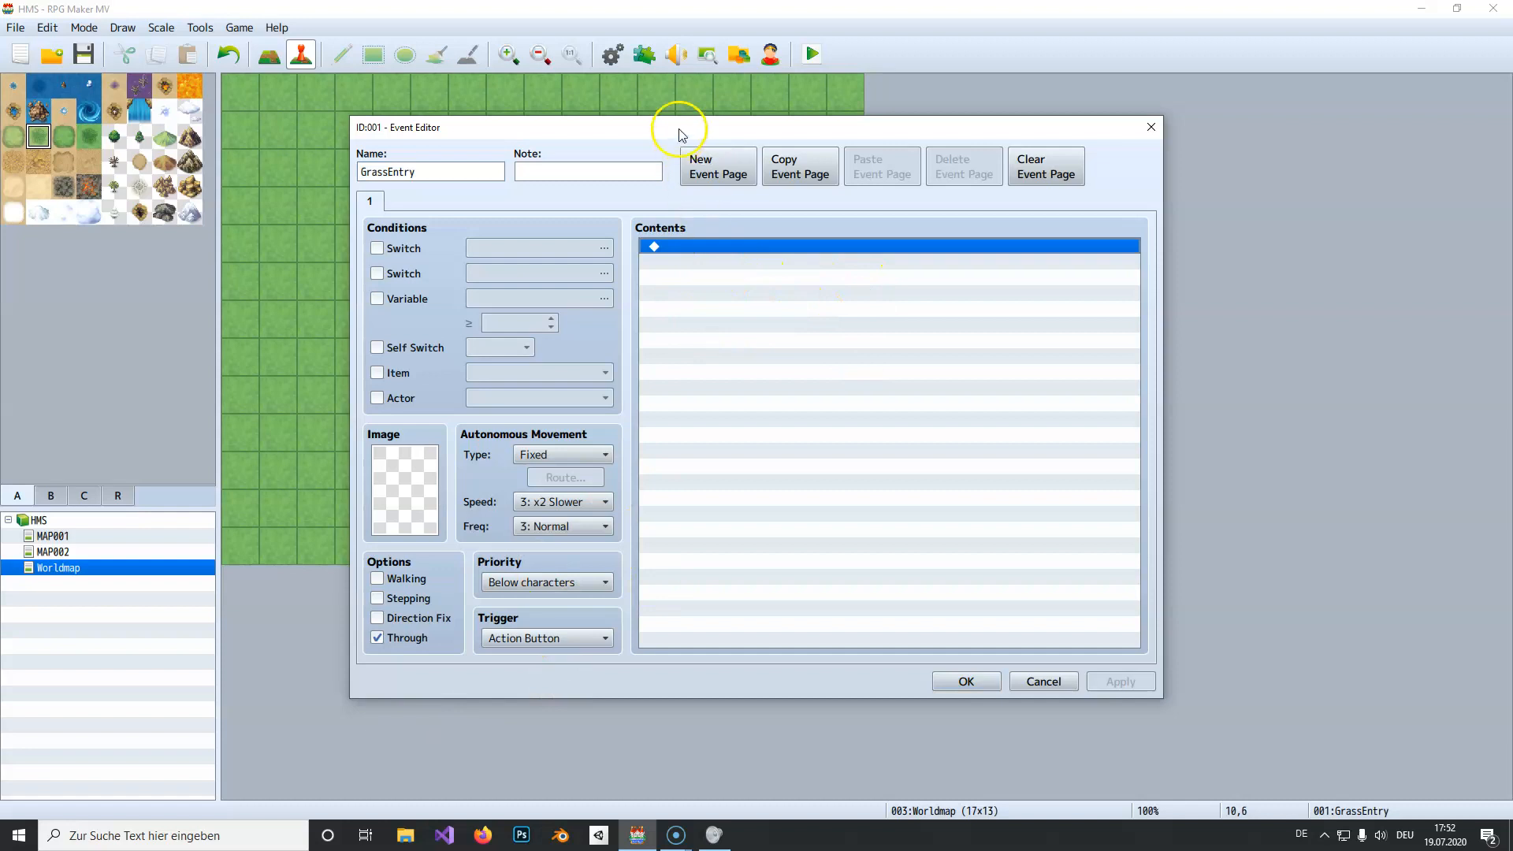
left_click_drag(695, 127, 1174, 141)
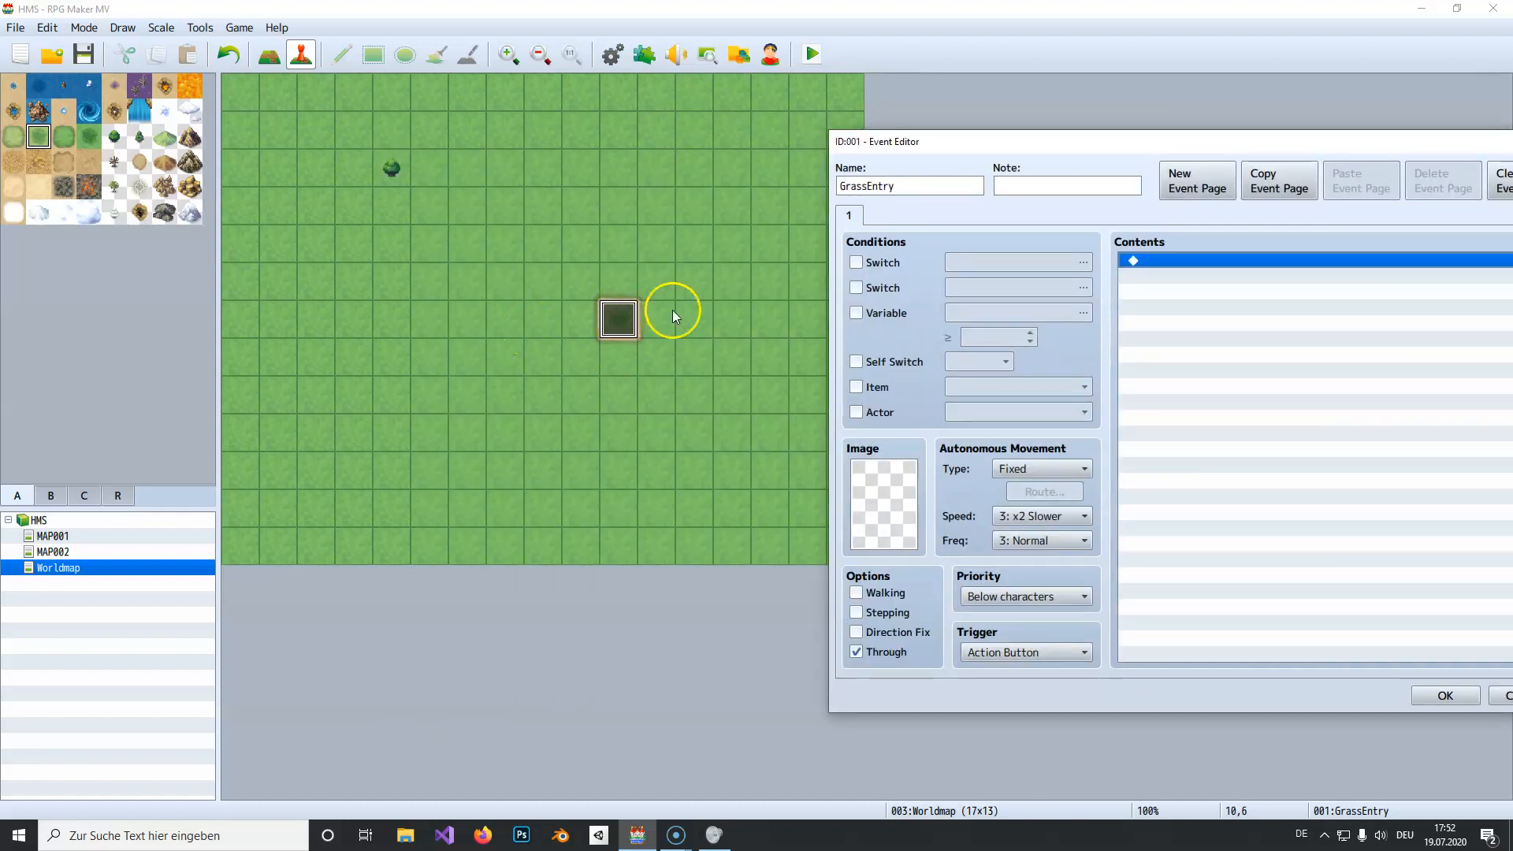
left_click_drag(1278, 140, 890, 88)
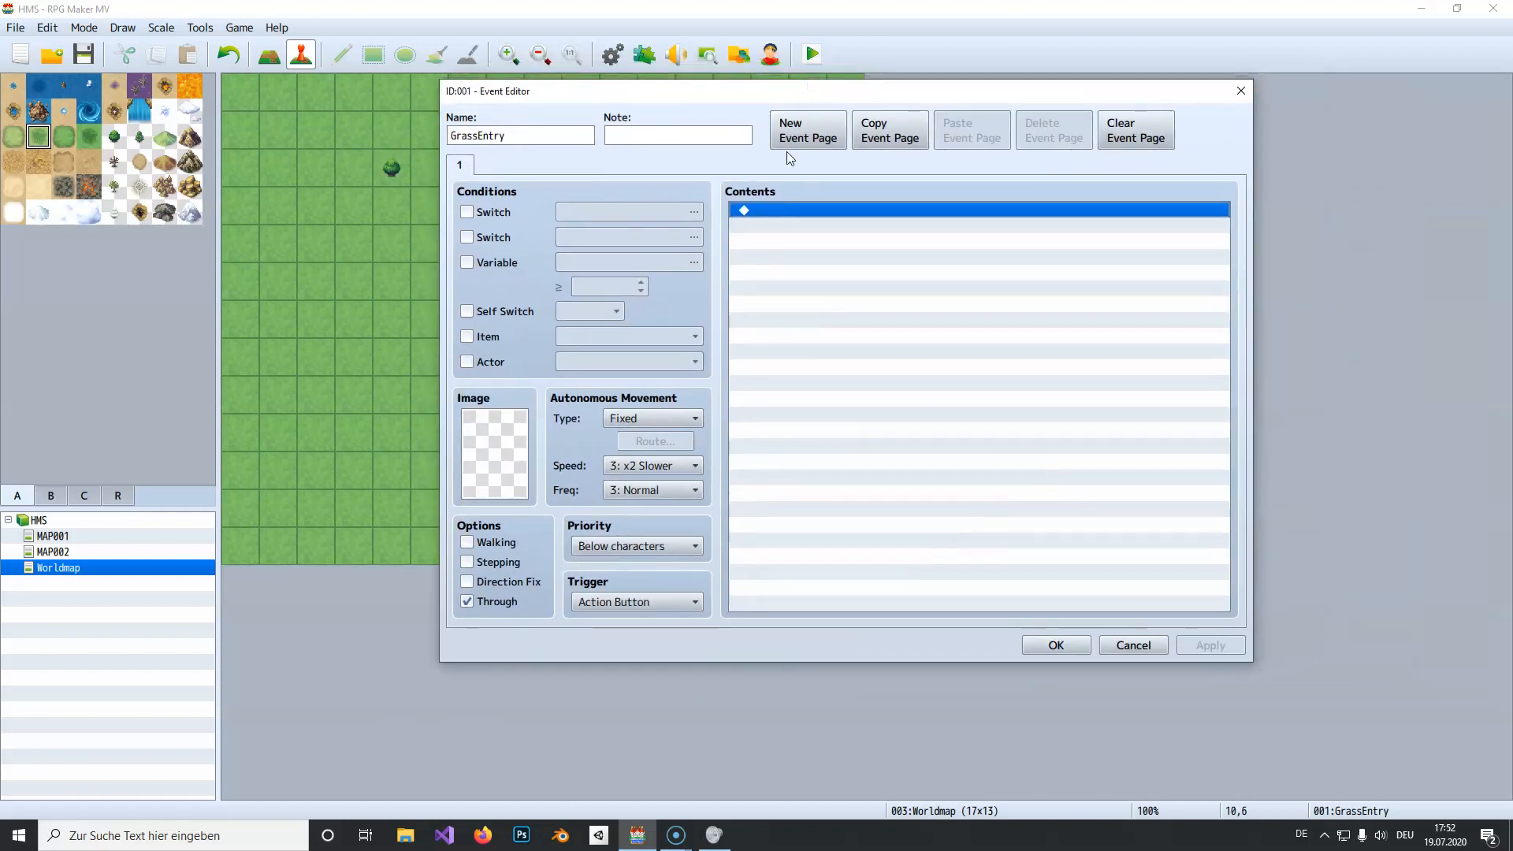
double_click(766, 213)
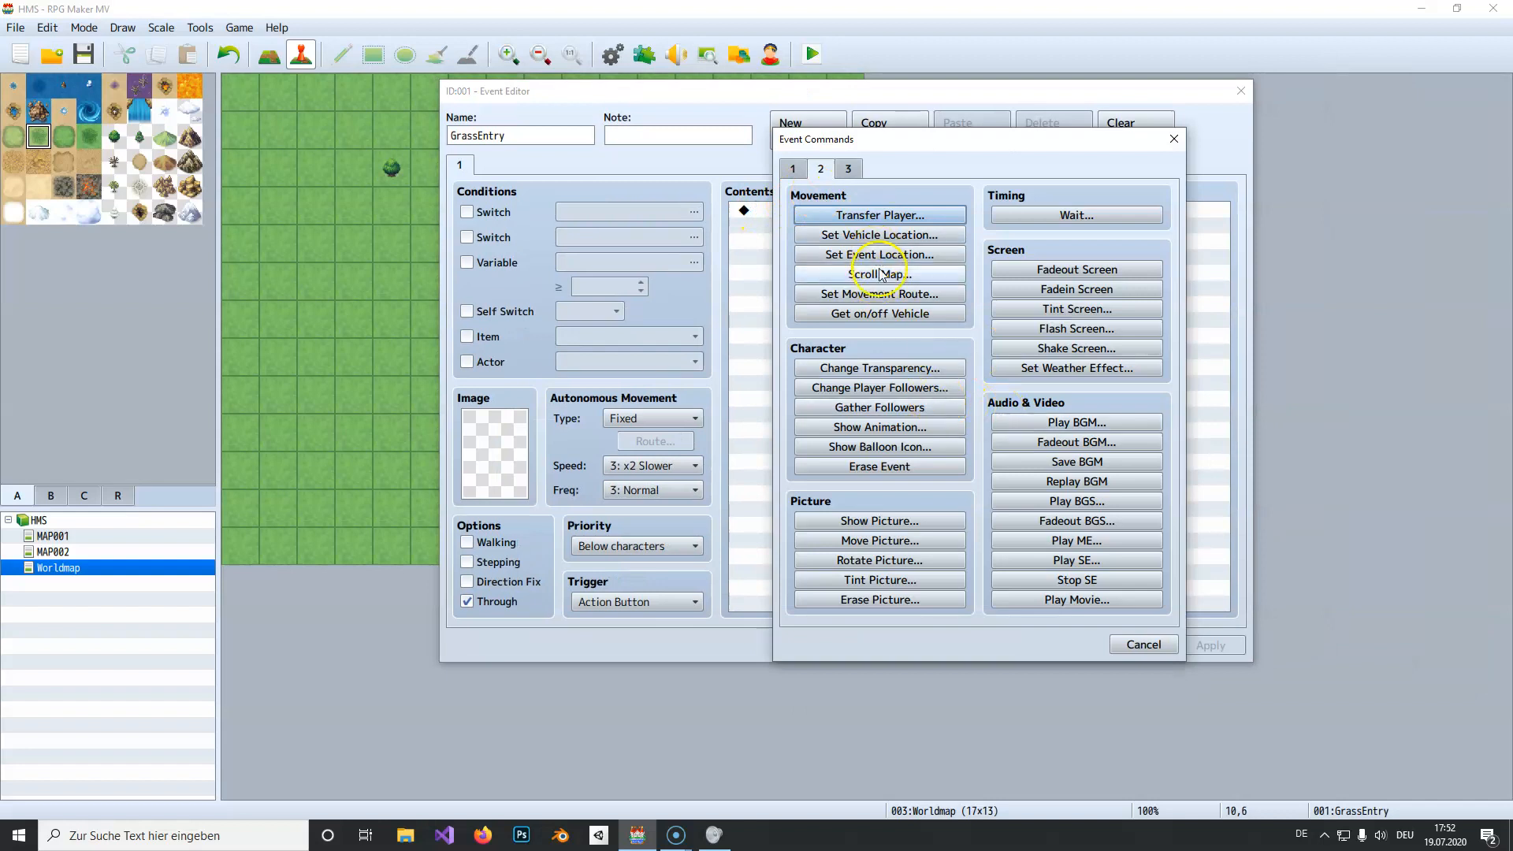
left_click(881, 214)
left_click(914, 341)
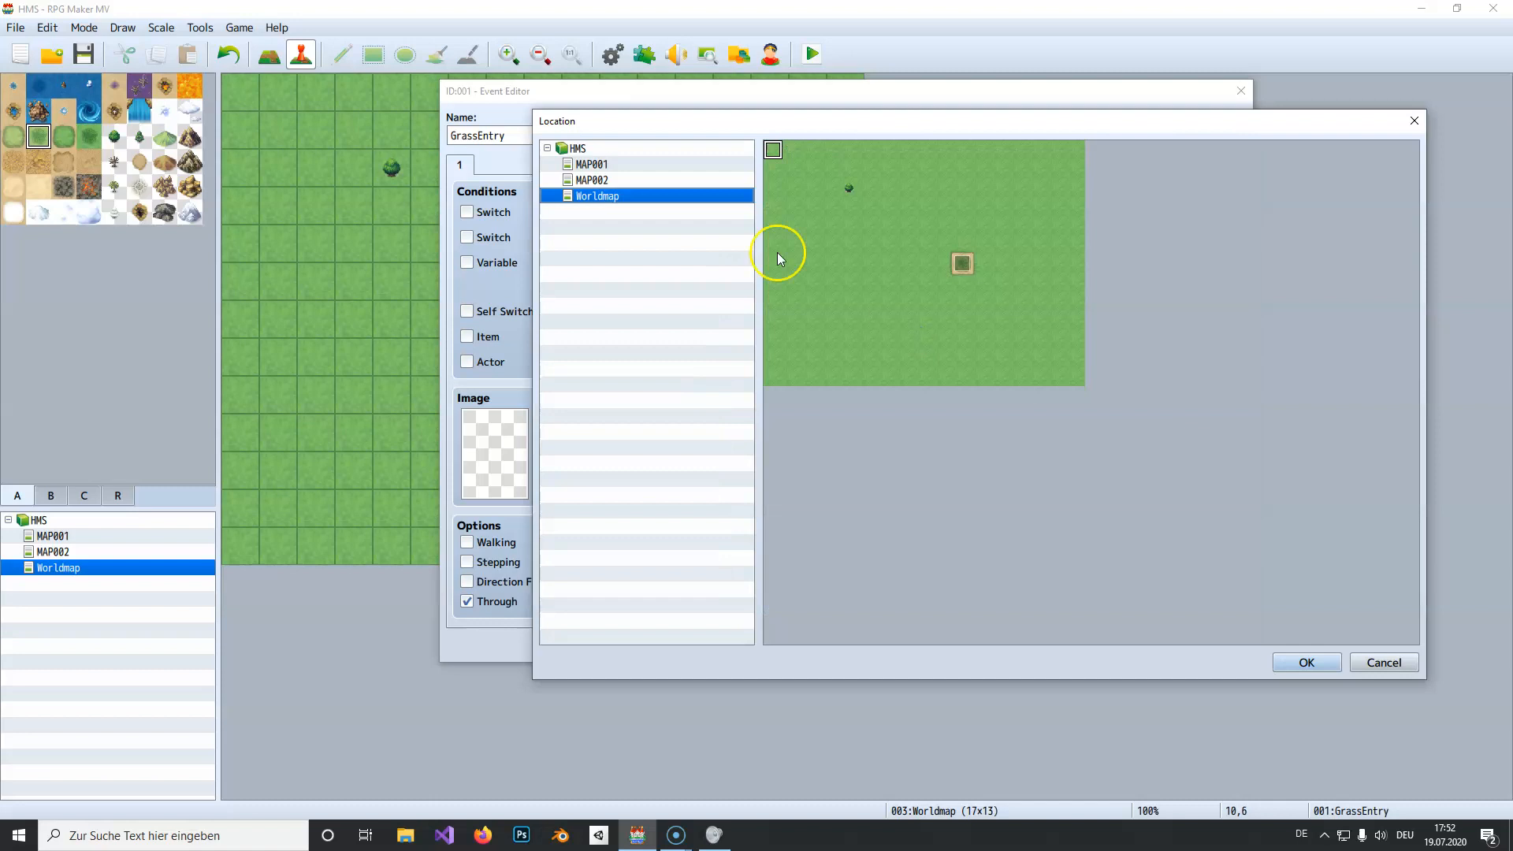
left_click(607, 164)
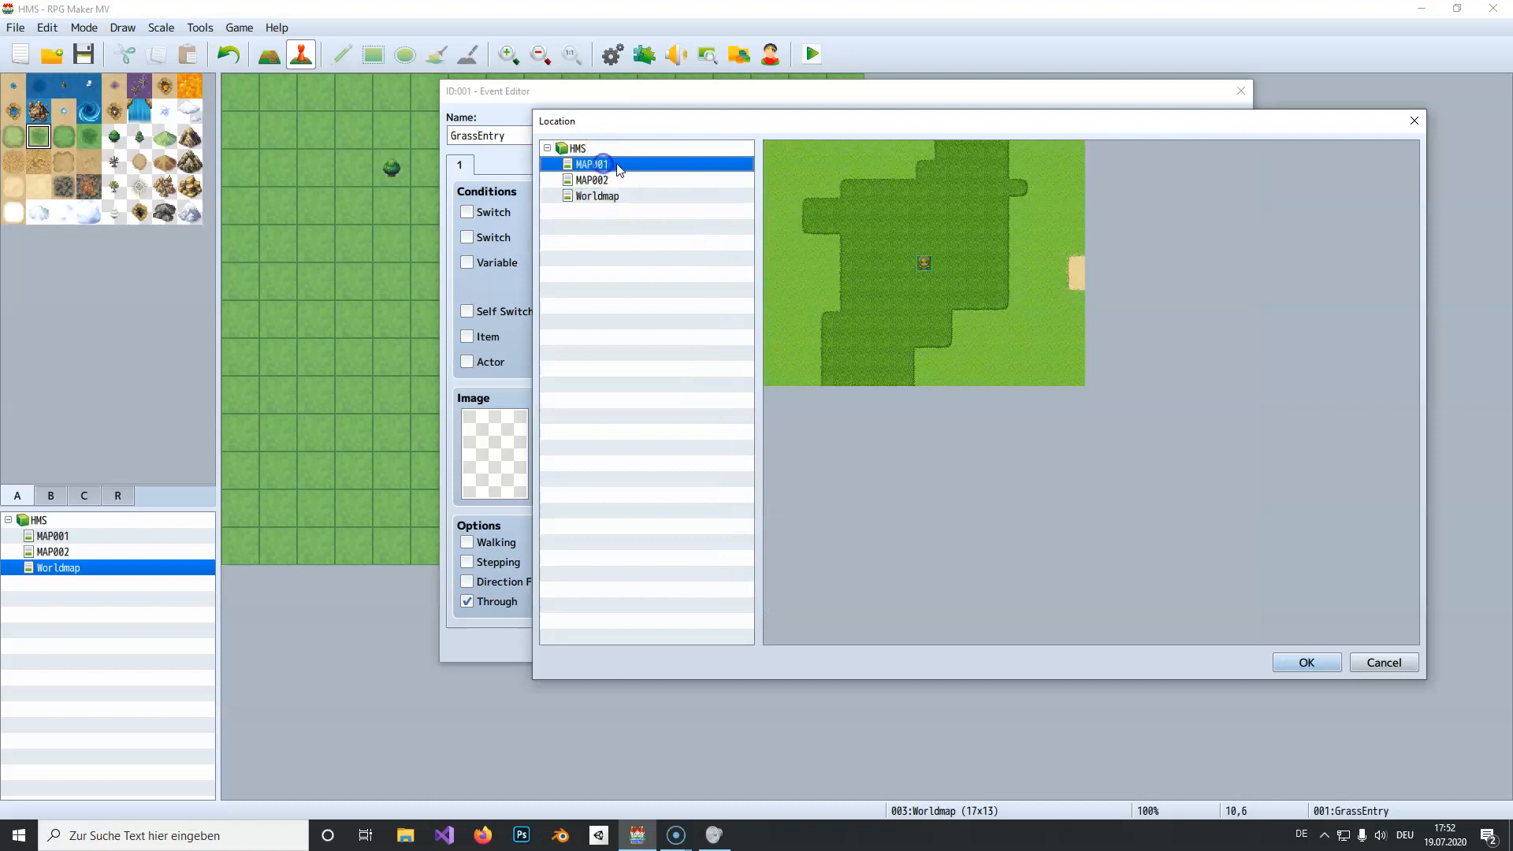
double_click(1062, 269)
left_click(970, 514)
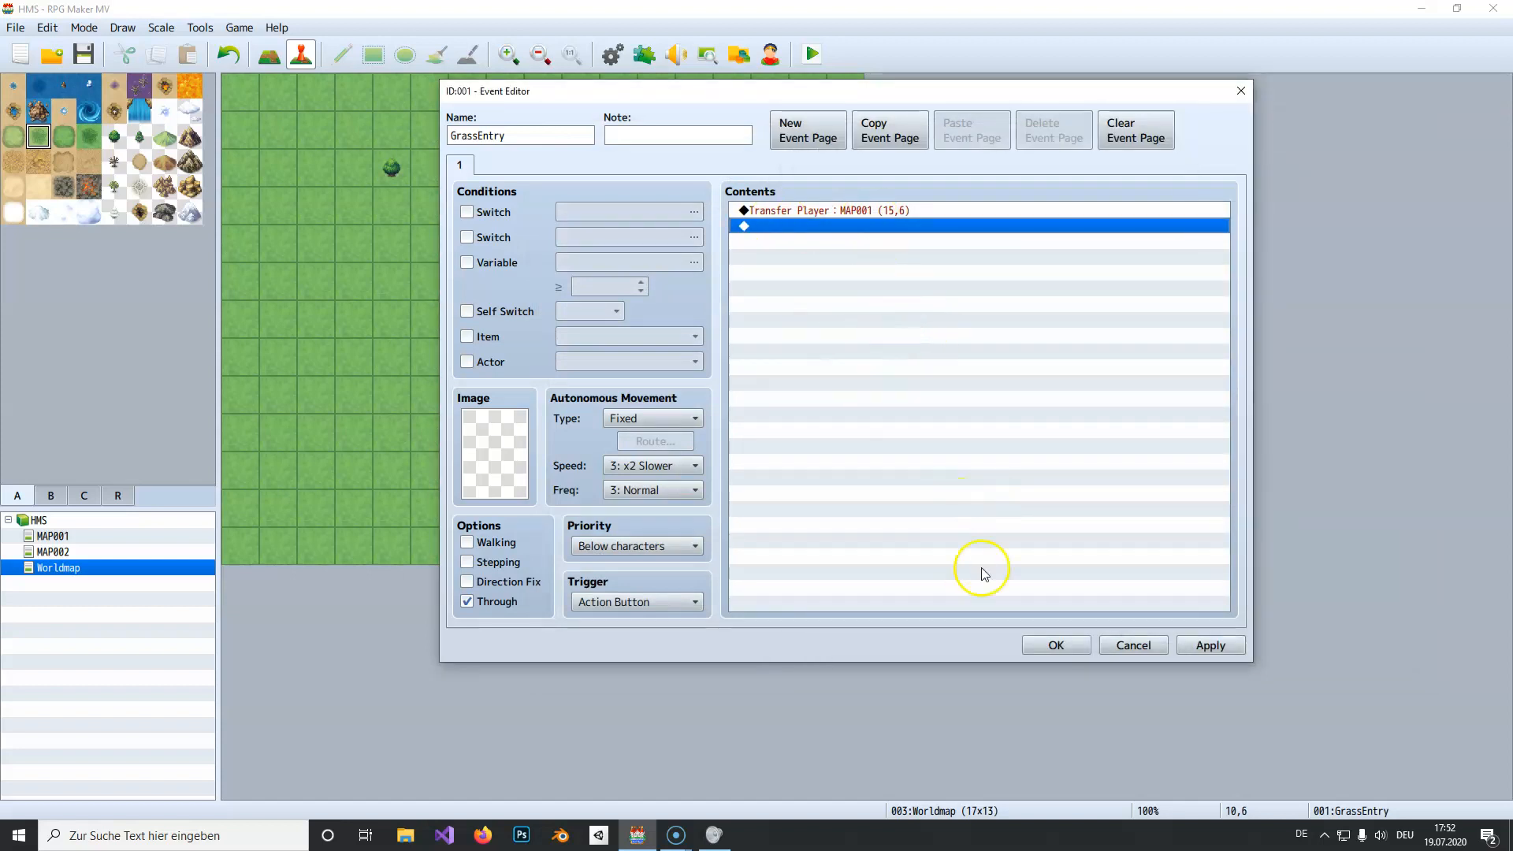
left_click(1044, 648)
- Duplicate the GrassEntry event onto the Worldmap's tree tile (4,2) and rename the copy ForestEntry
left_click(385, 167)
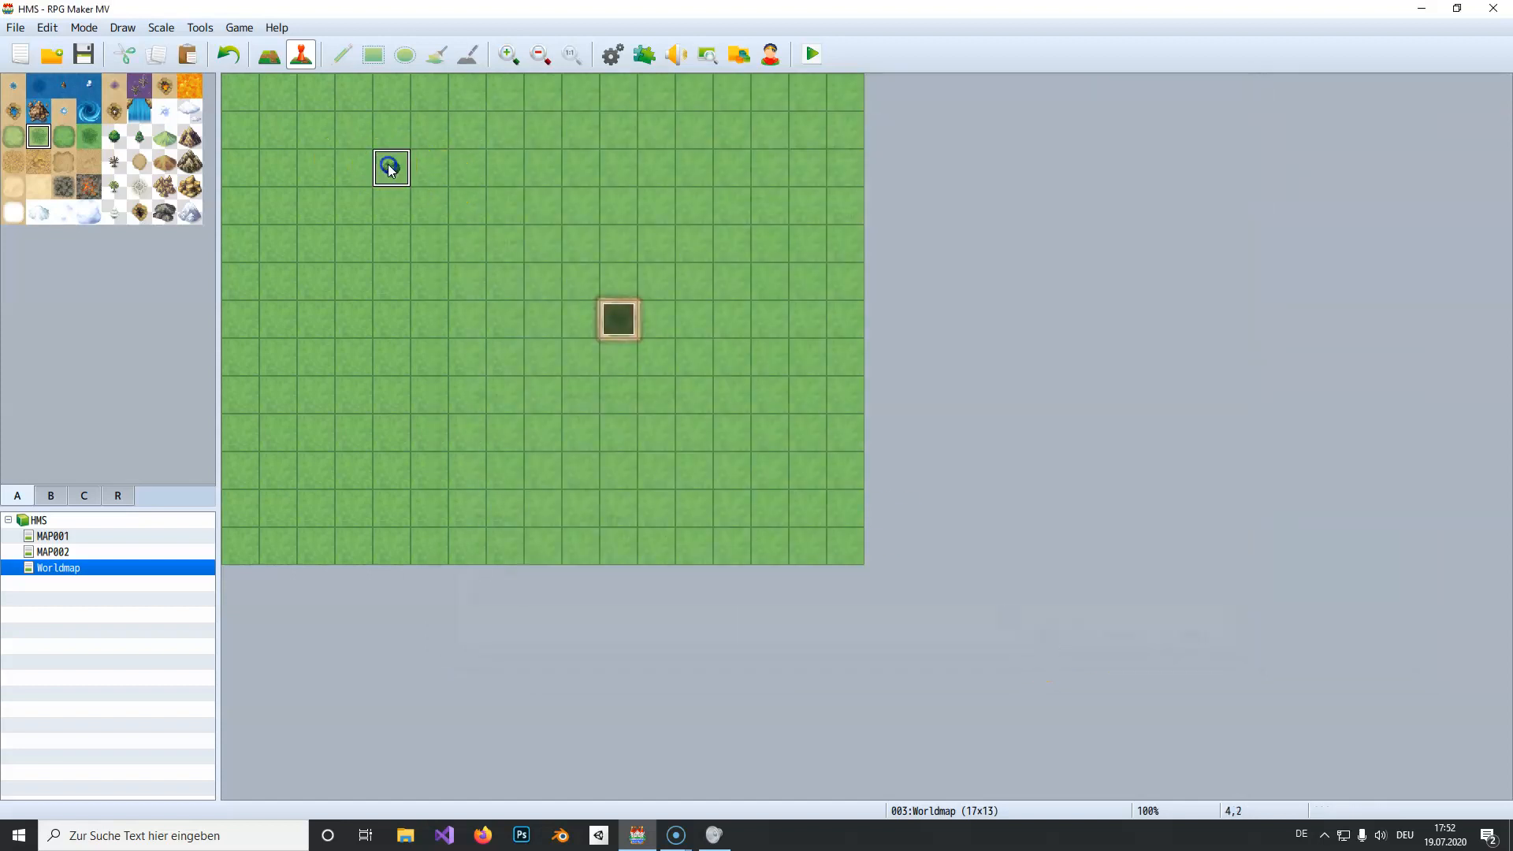
left_click(601, 321)
left_click_drag(374, 164, 317, 180)
double_click(394, 172)
type("F")
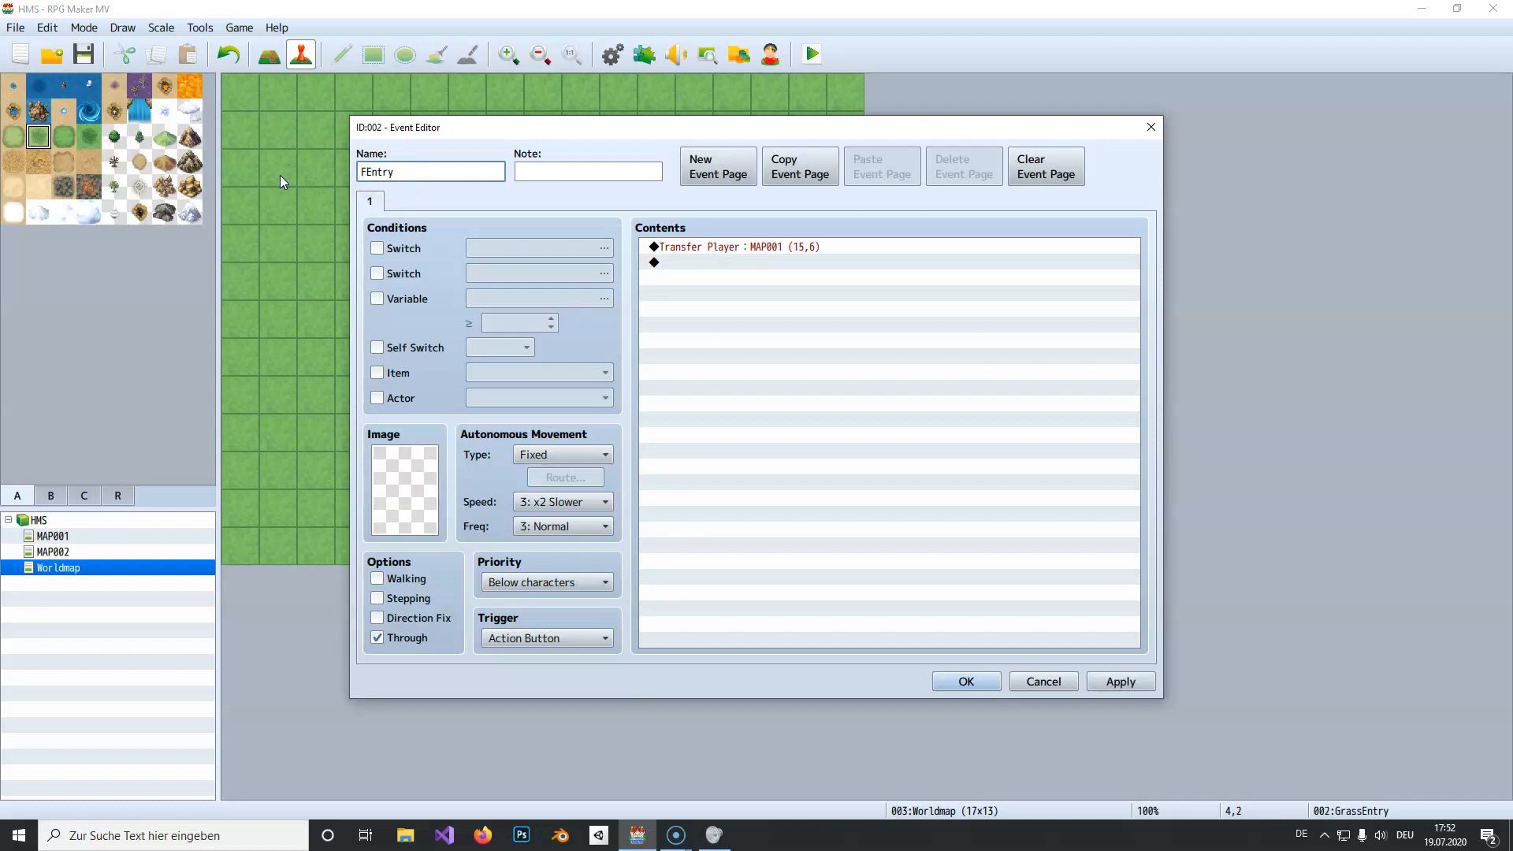
type("orest")
- Change the ForestEntry event's Transfer Player destination to the MAP002 grass tile beside the sand path, and confirm the event
left_click(762, 247)
right_click(765, 246)
left_click(788, 277)
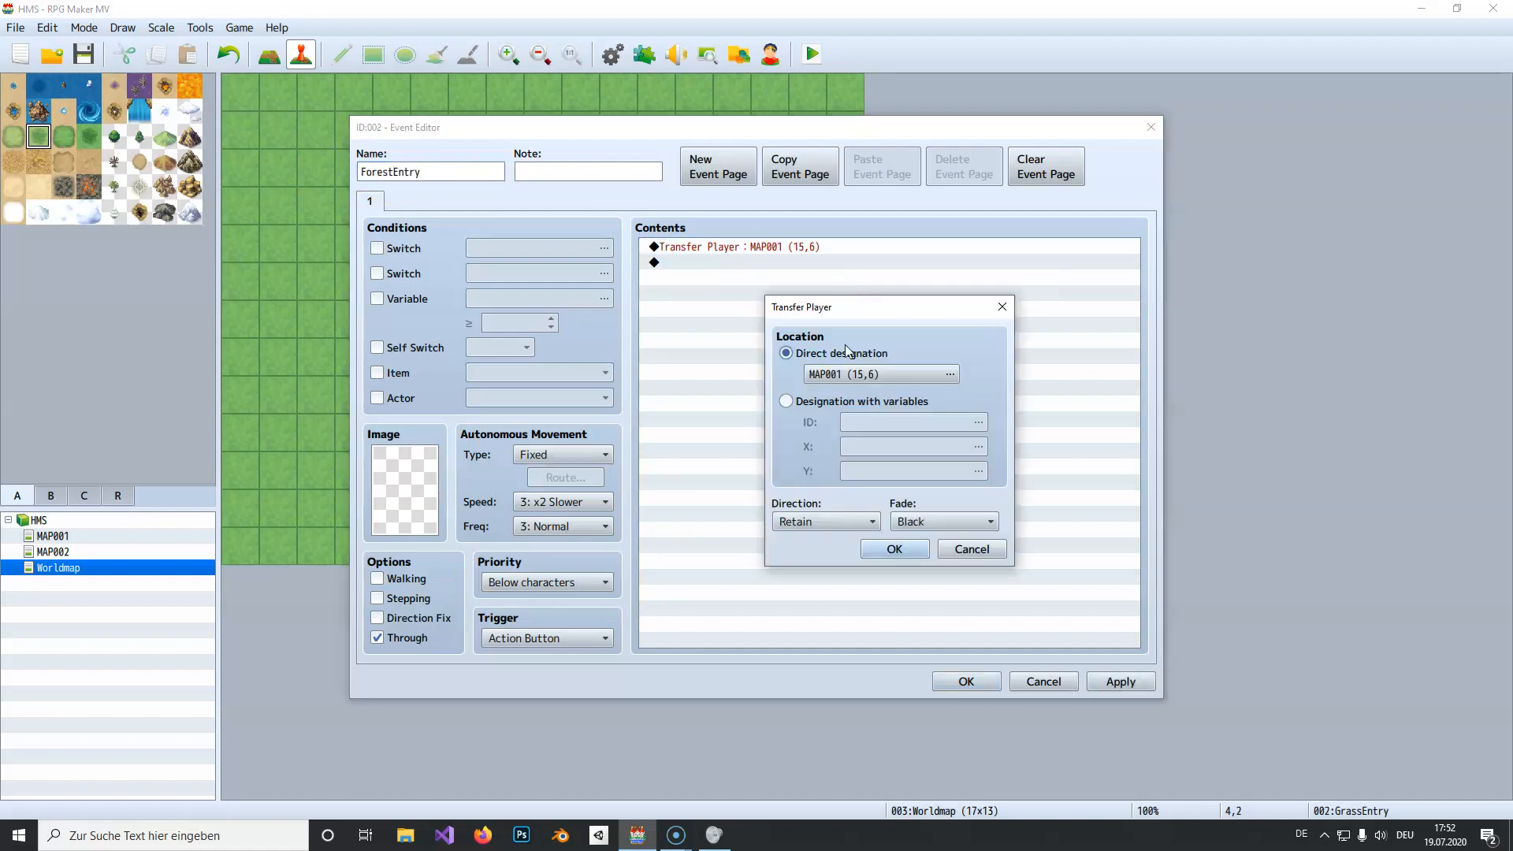
left_click(862, 378)
left_click(503, 216)
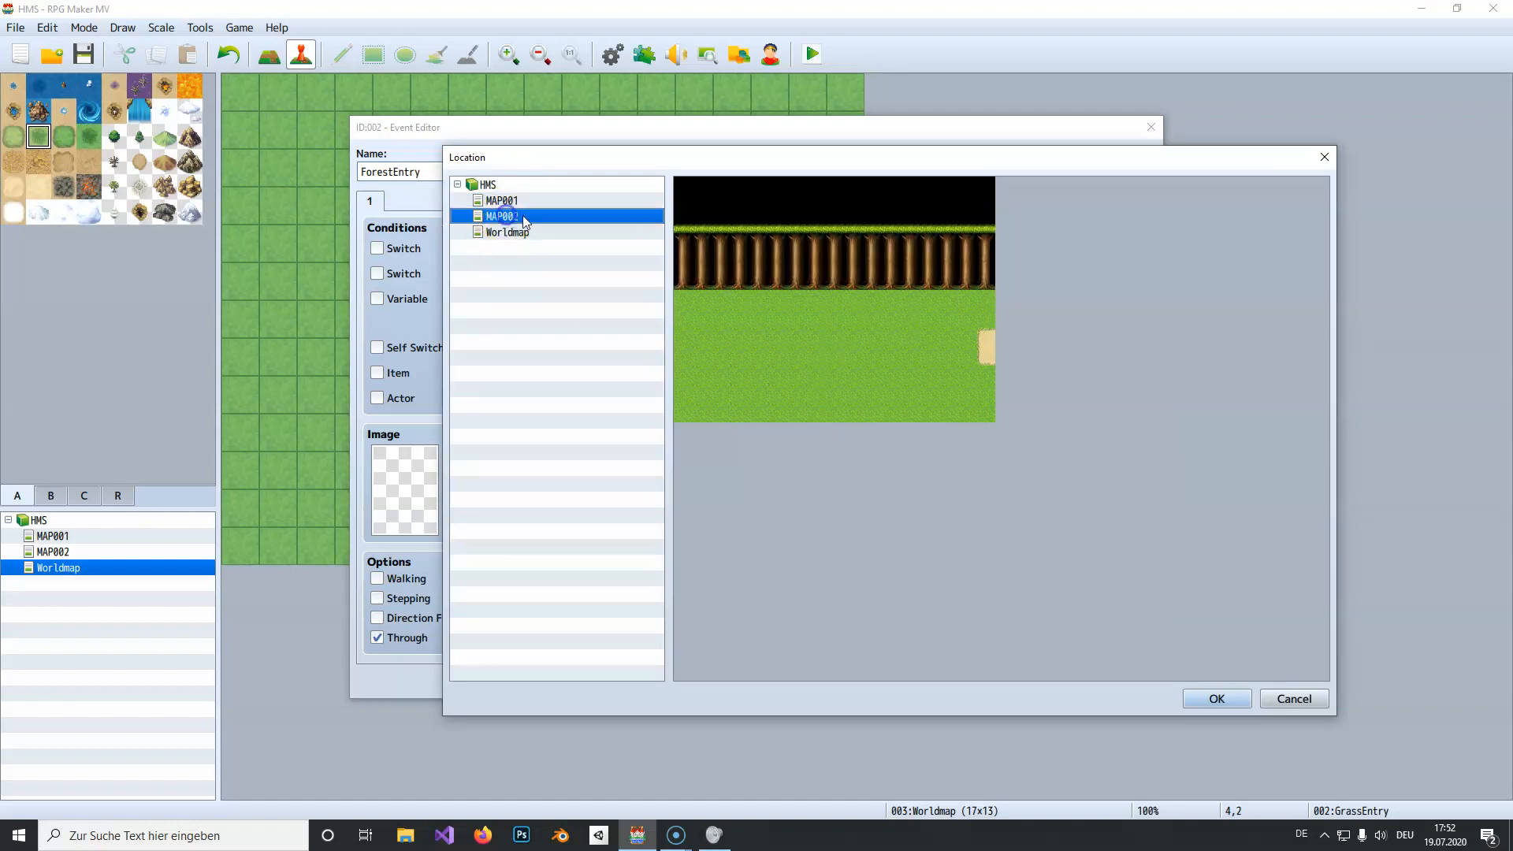
double_click(967, 342)
left_click(891, 547)
left_click(966, 679)
- Save the project changes, start a playtest with a new game, and cast Fly from the first actor's skills
left_click(798, 68)
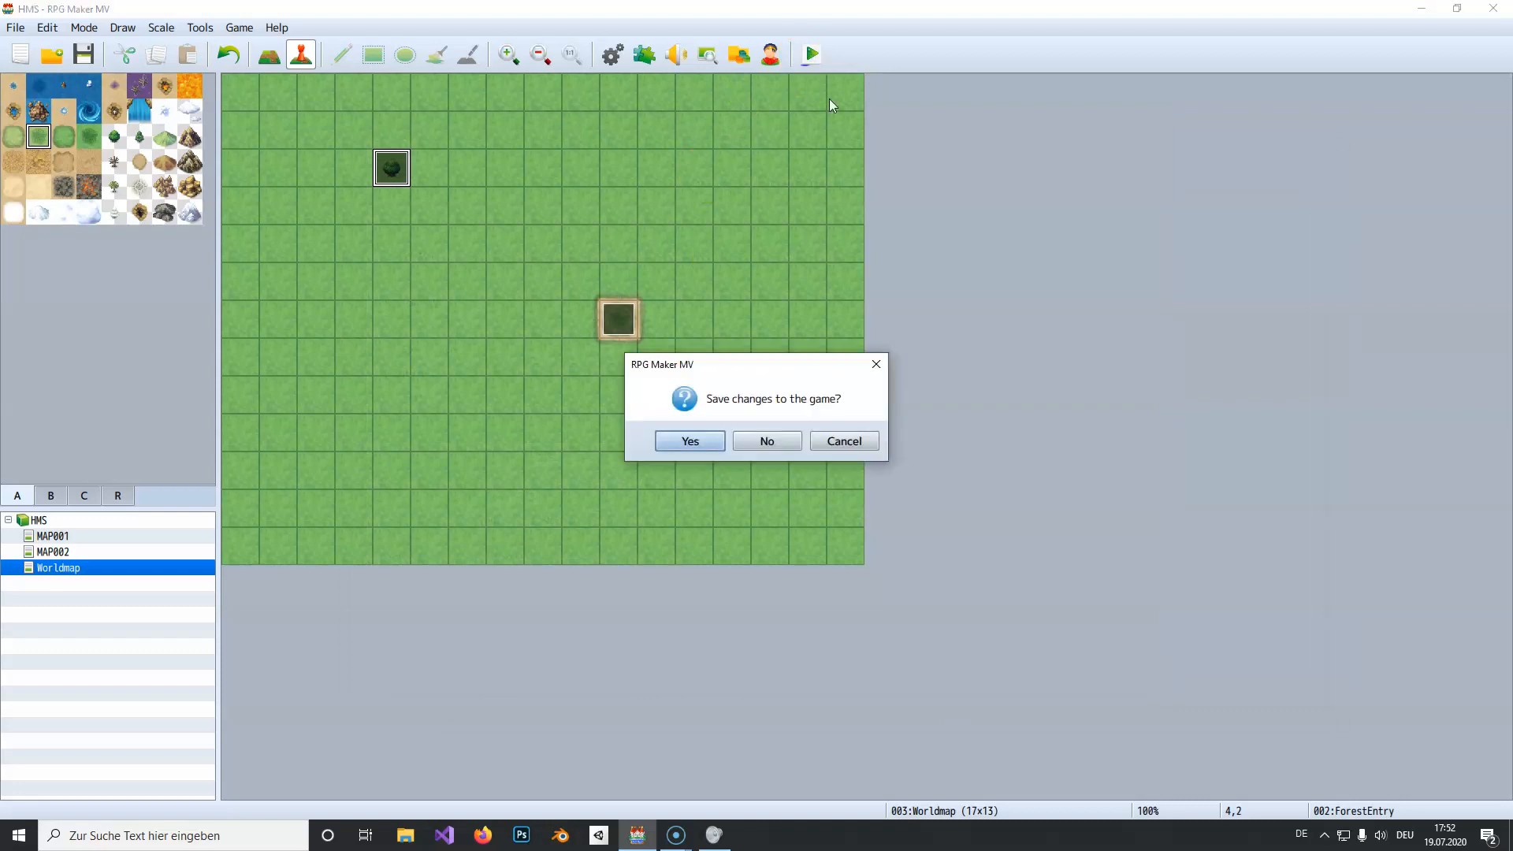
left_click(689, 441)
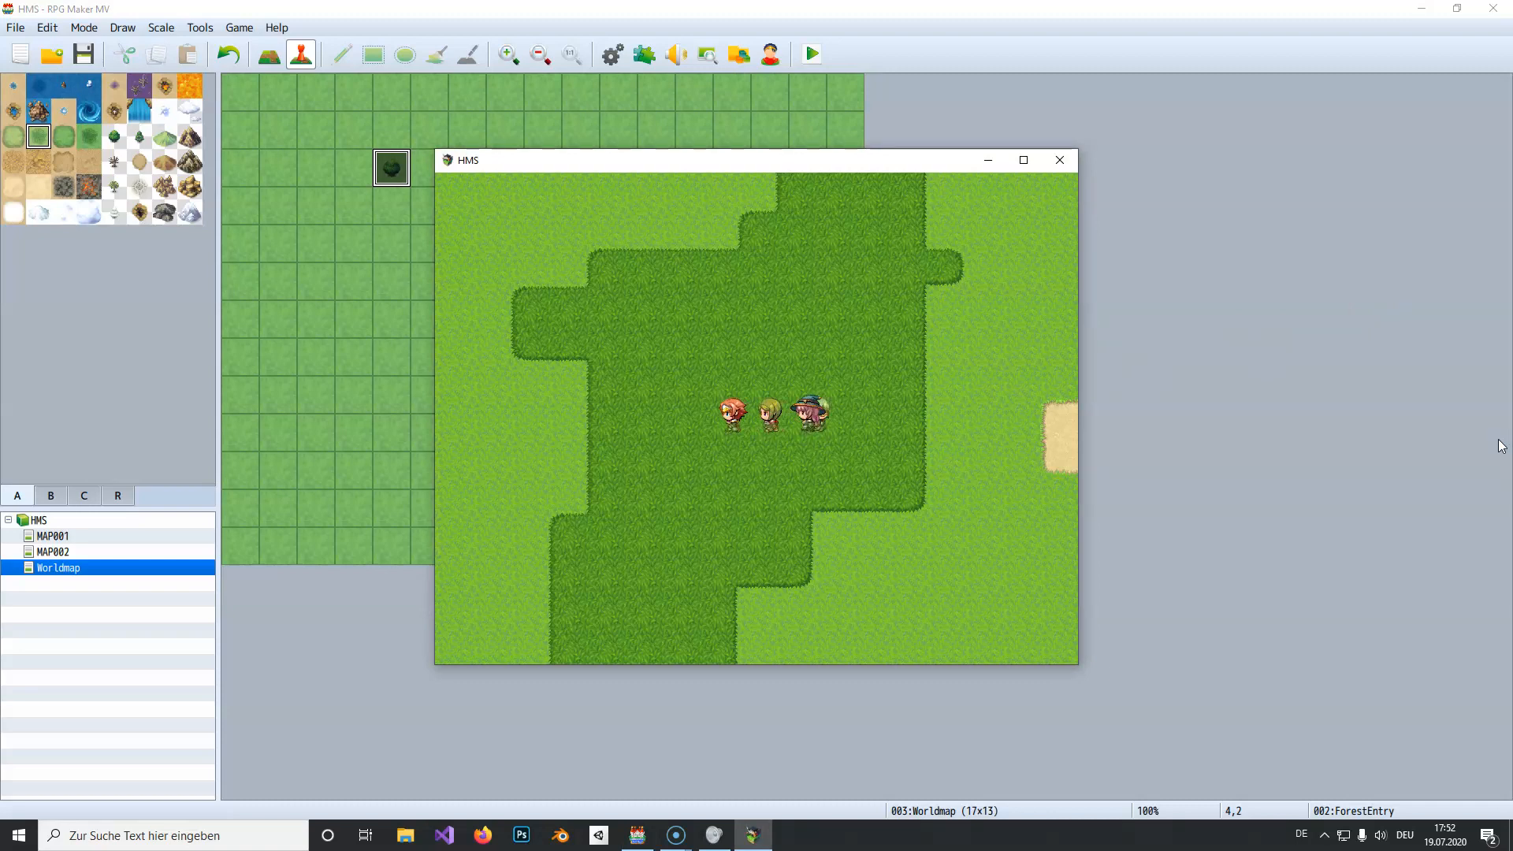
key("Escape")
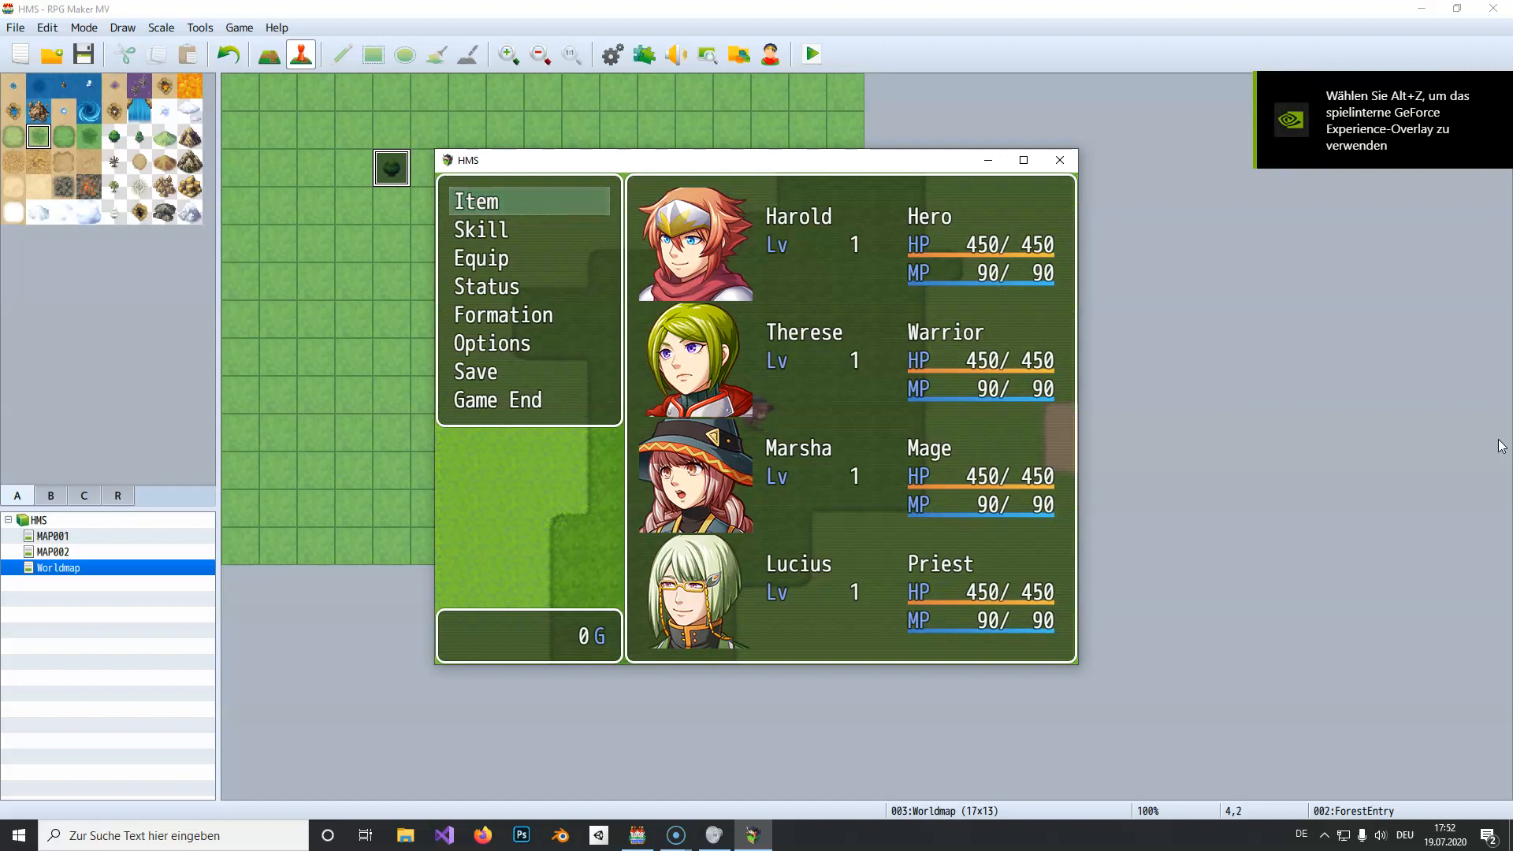
key("Down")
key("Return")
key("Return")
key("Return")
key("Escape")
key("Escape")
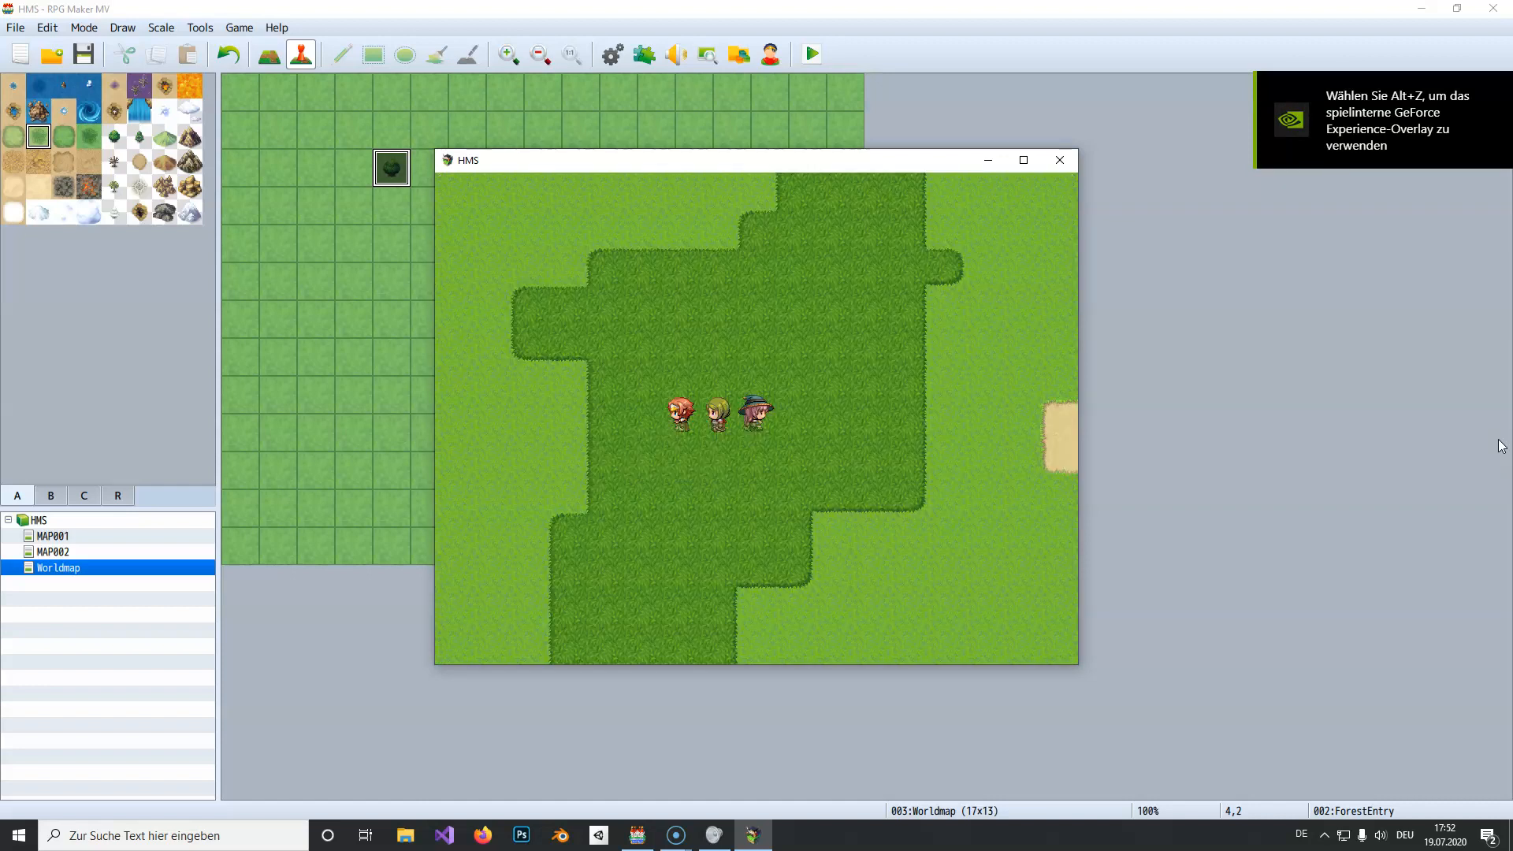
- Walk the party across the world map onto the bordered grass tile, and move around MAP001
key("Right")
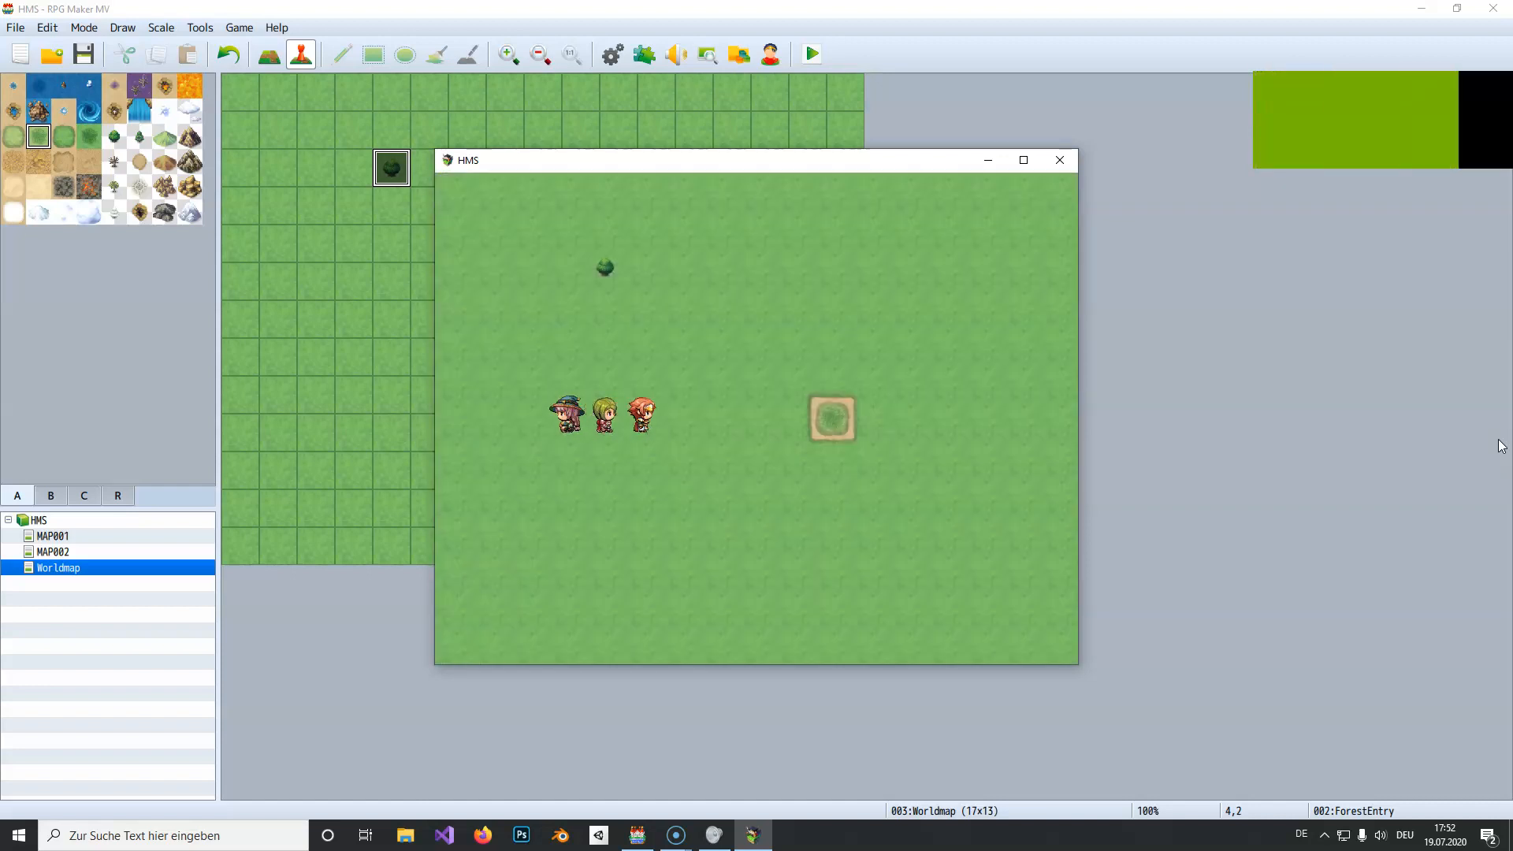
key("Right")
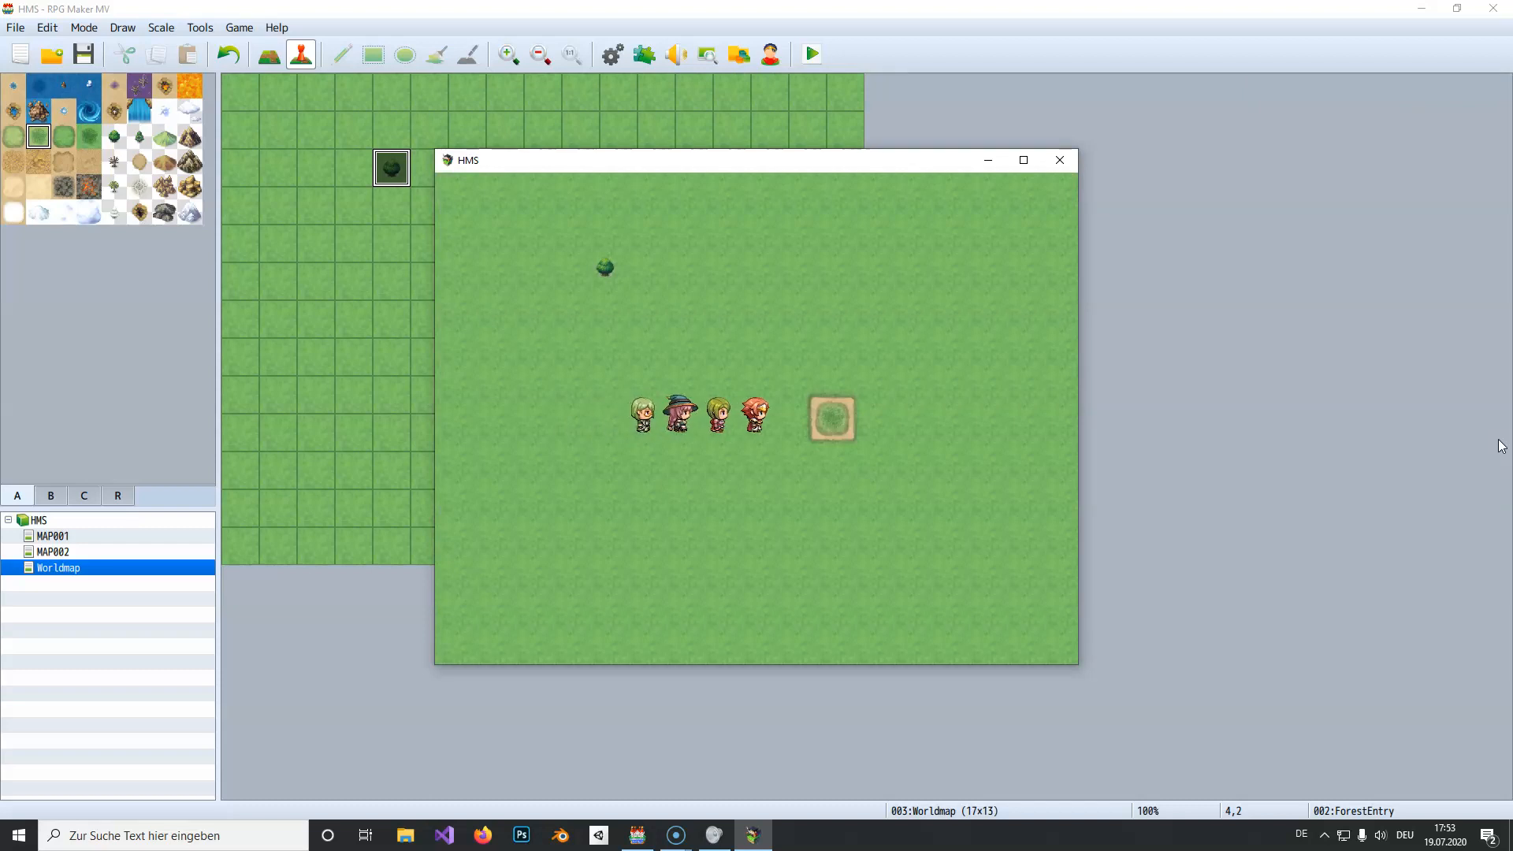
key("Left")
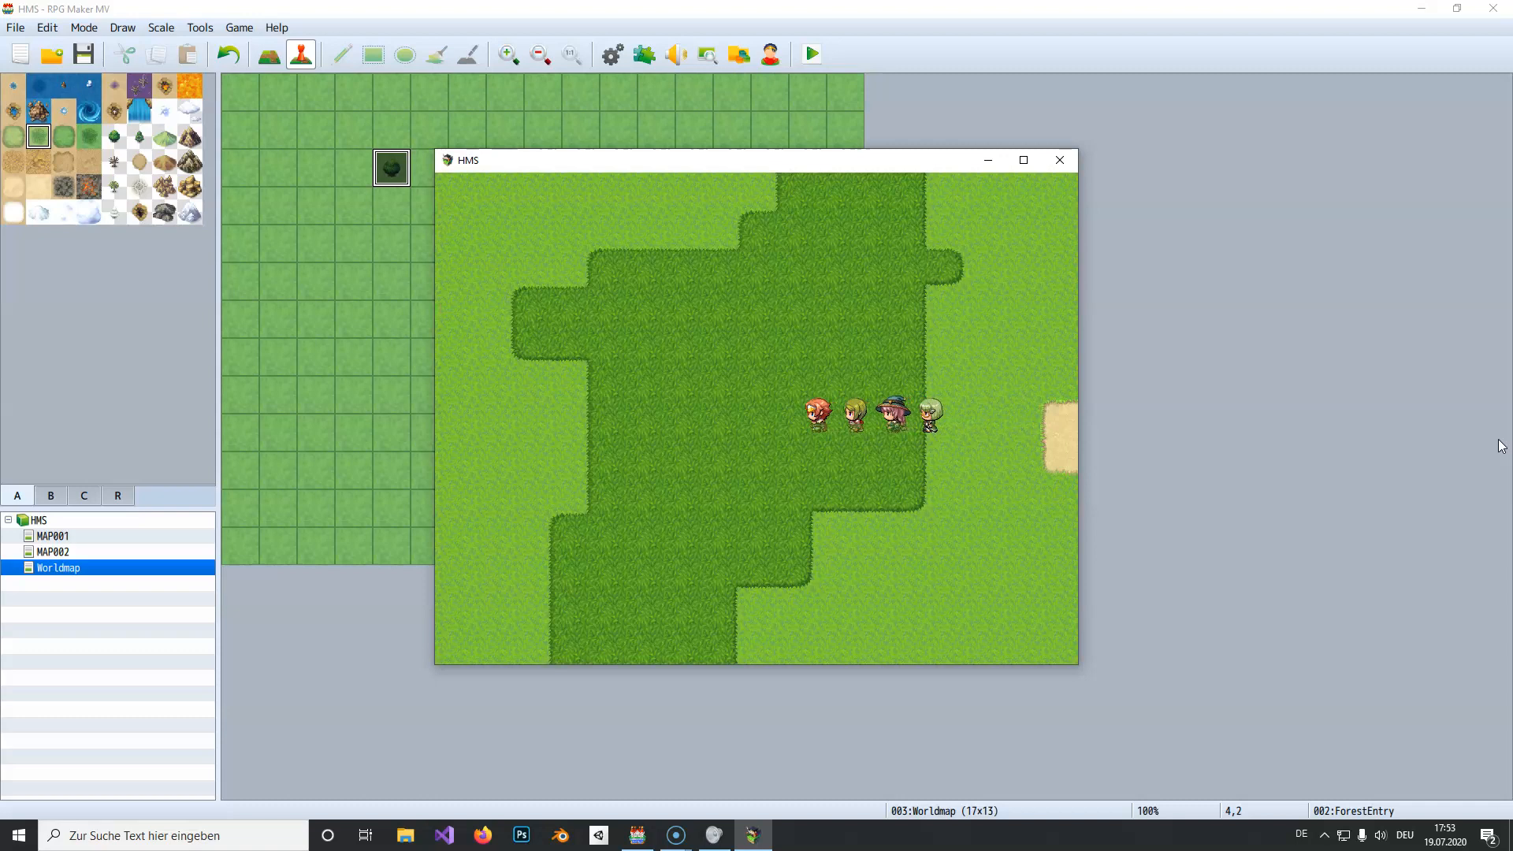
key("Down")
key("Right")
key("Up")
- Cast Fly again from MAP001 using the first actor's skills in the in-game menu
key("Escape")
key("Down")
key("Return")
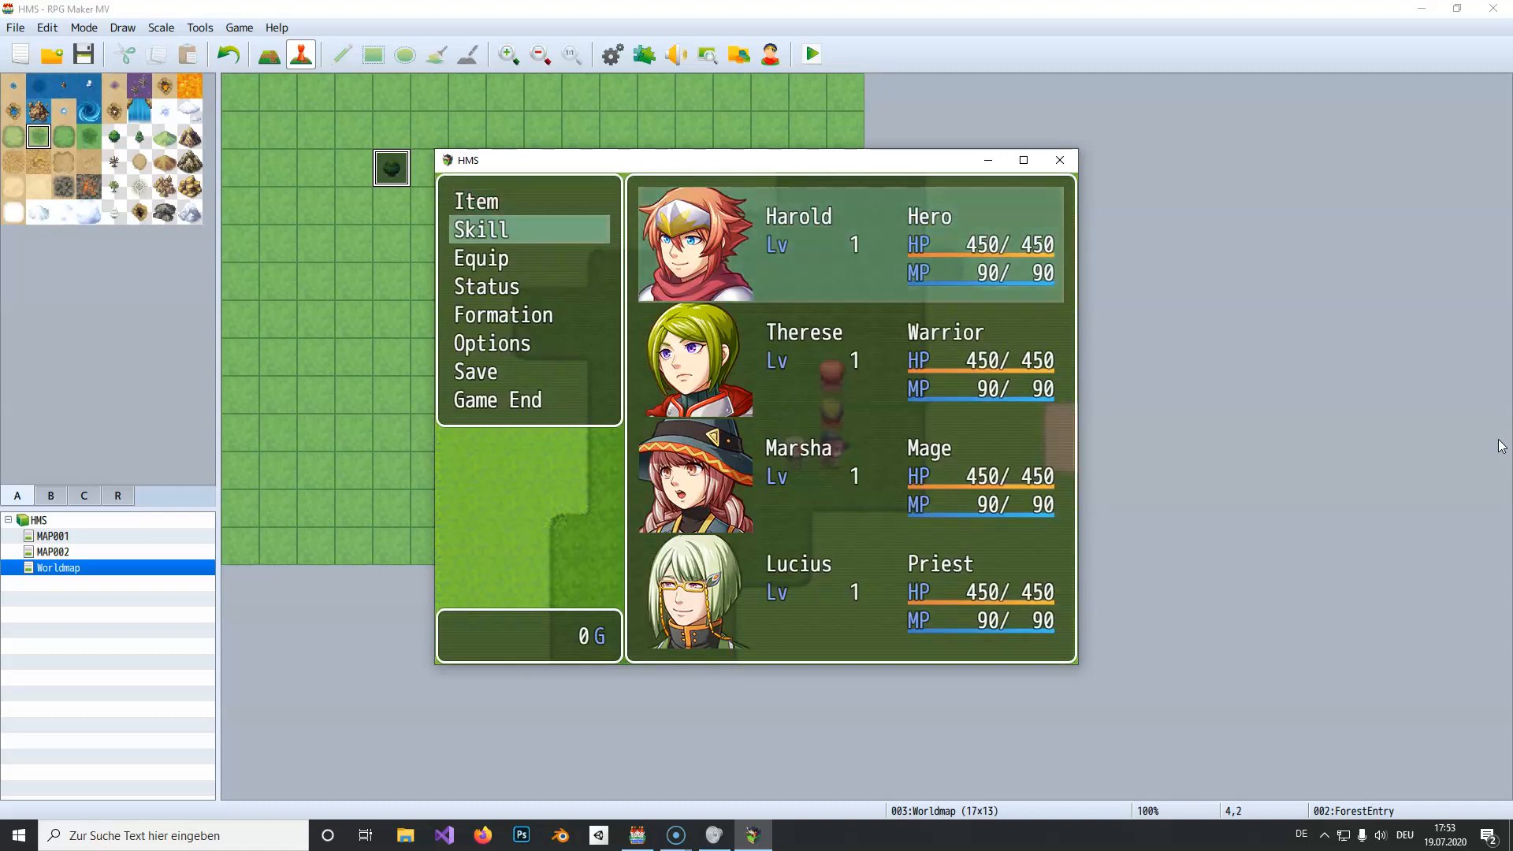
key("Return")
key("Return")
key("Down")
key("Return")
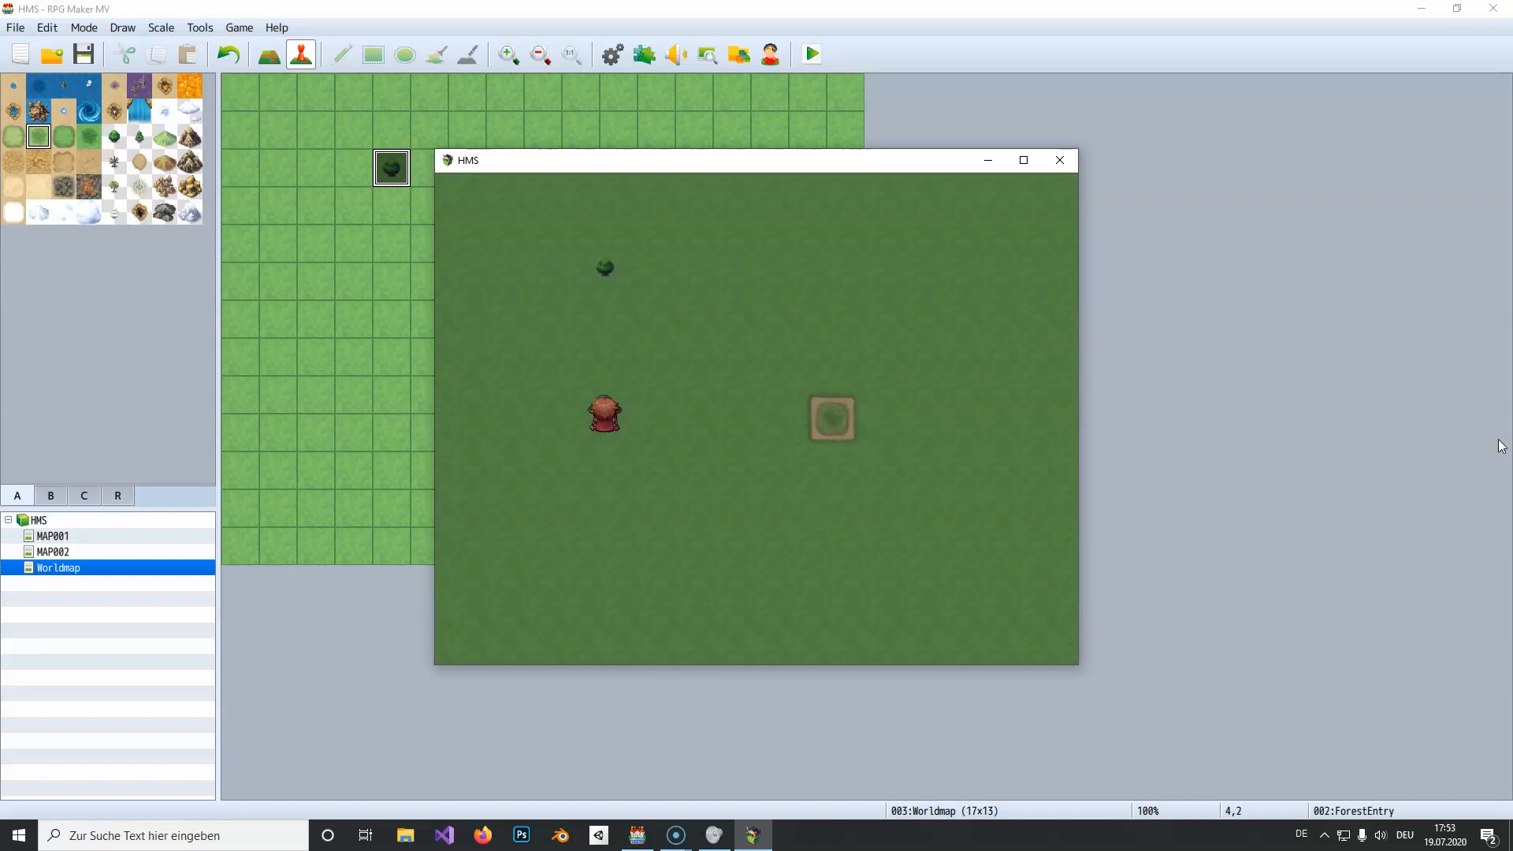
- Walk the party onto the world map's tree tile to test the forest entry, and close the playtest
key("Left")
key("Up")
key("Right")
key("Up")
key("Left")
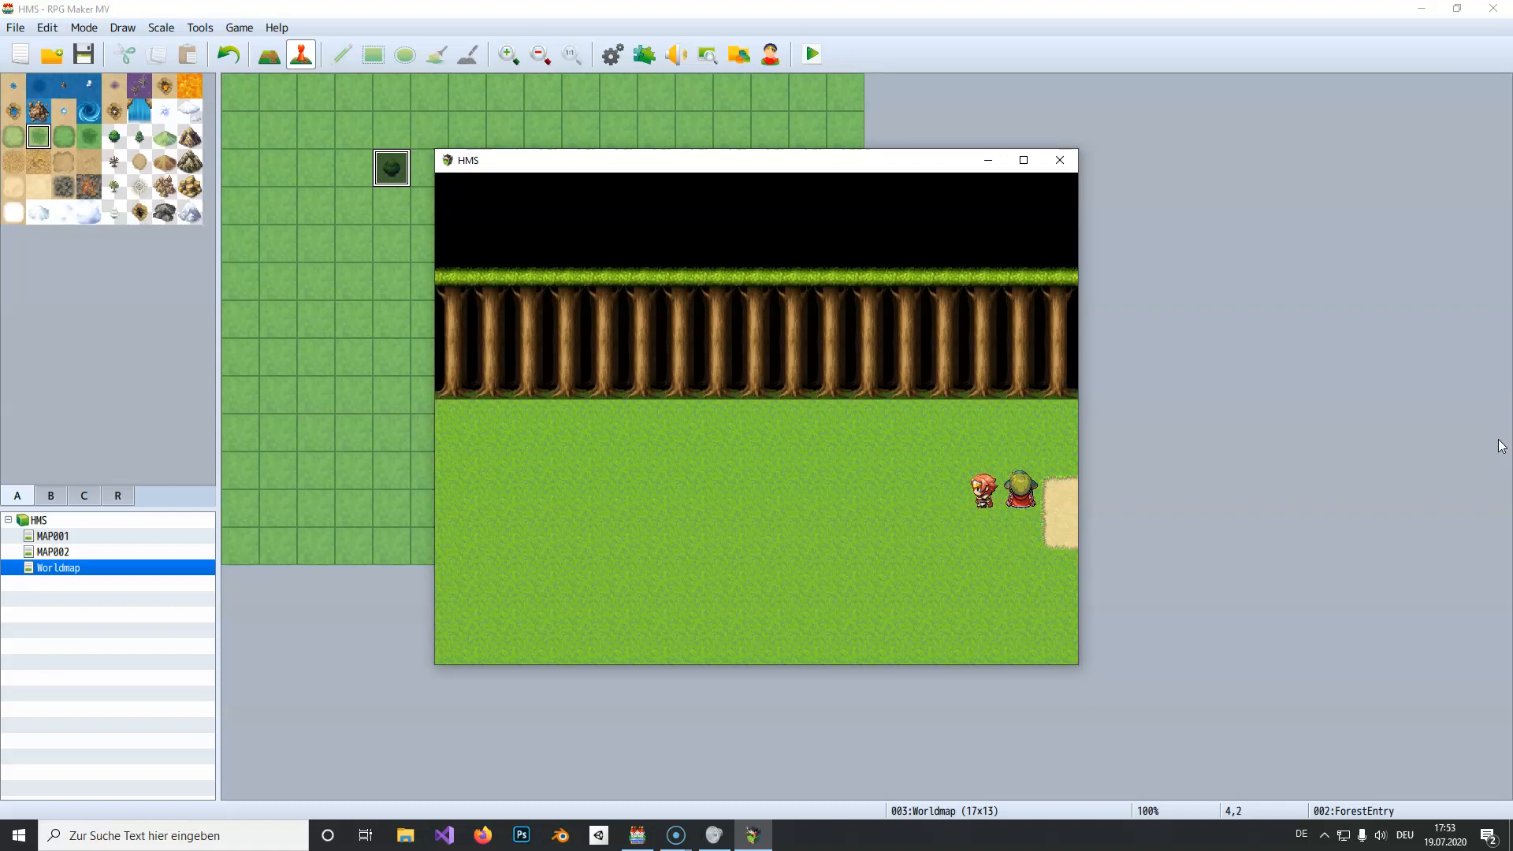
left_click(1068, 163)
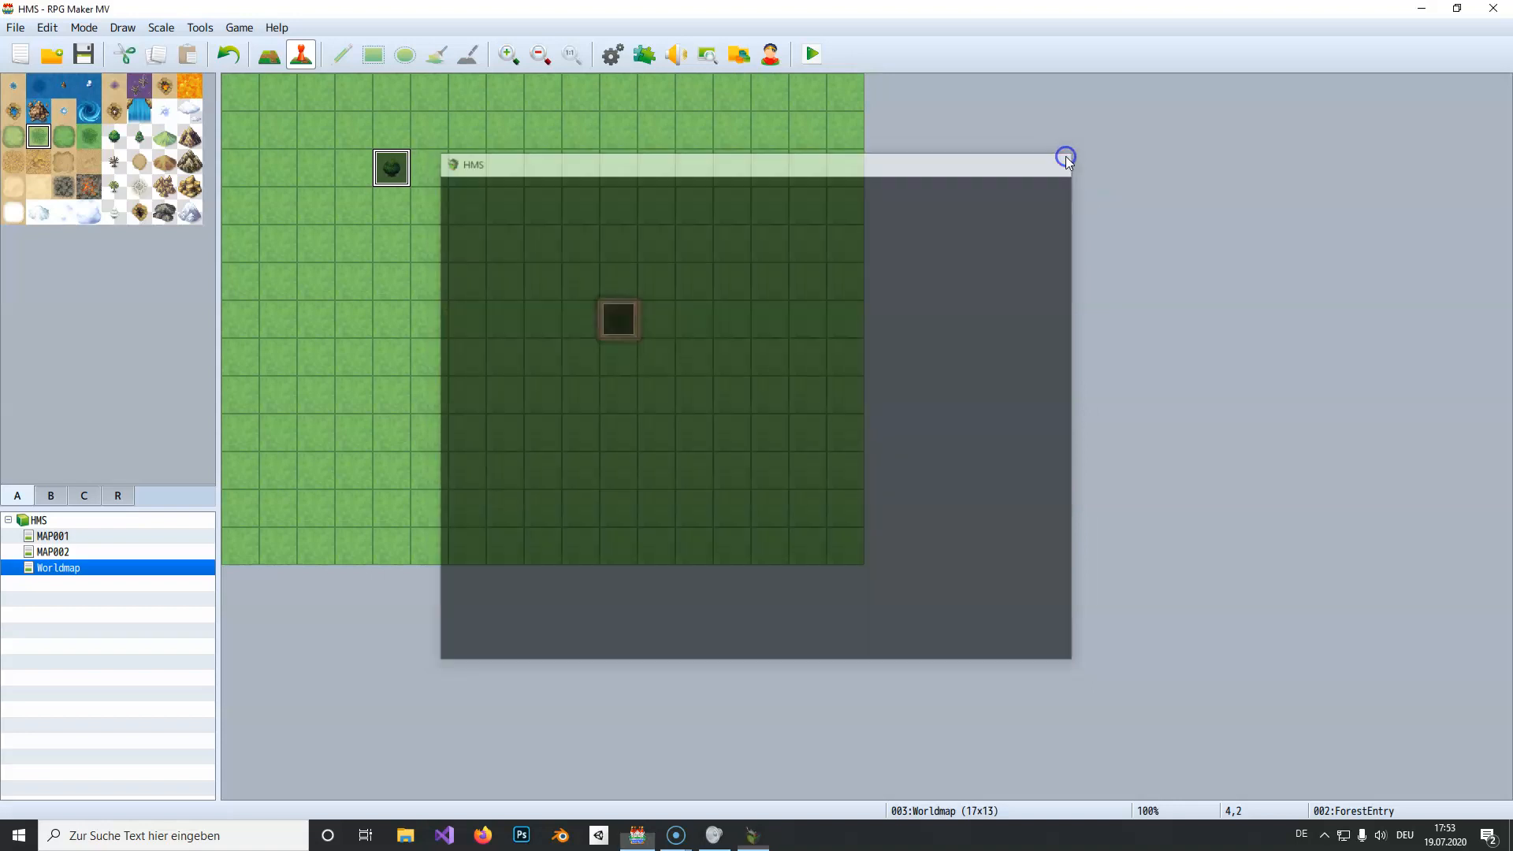